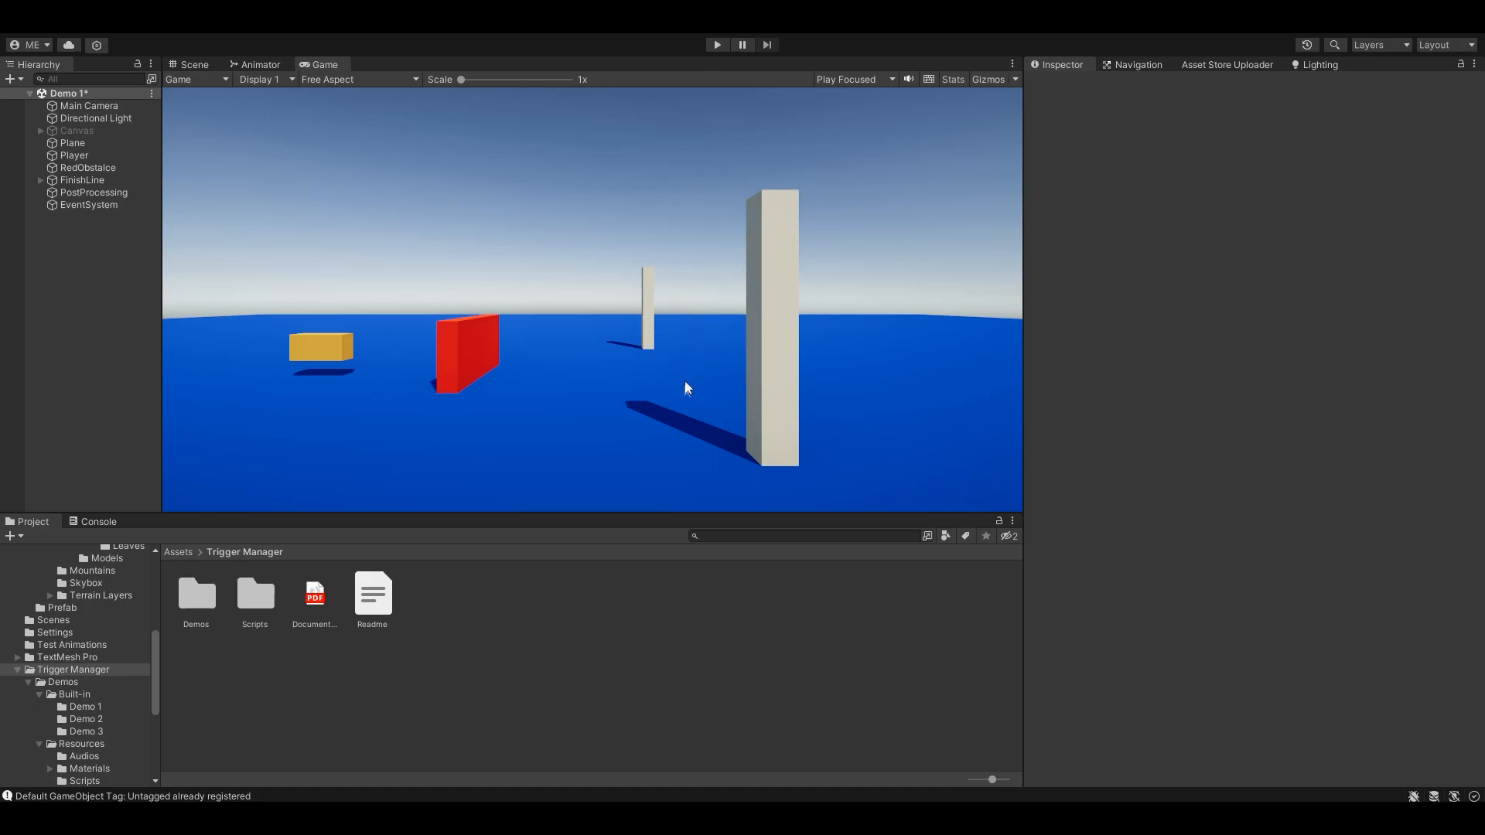
Step: Play-test the Demo 1 scene and stop playback
left_click(717, 39)
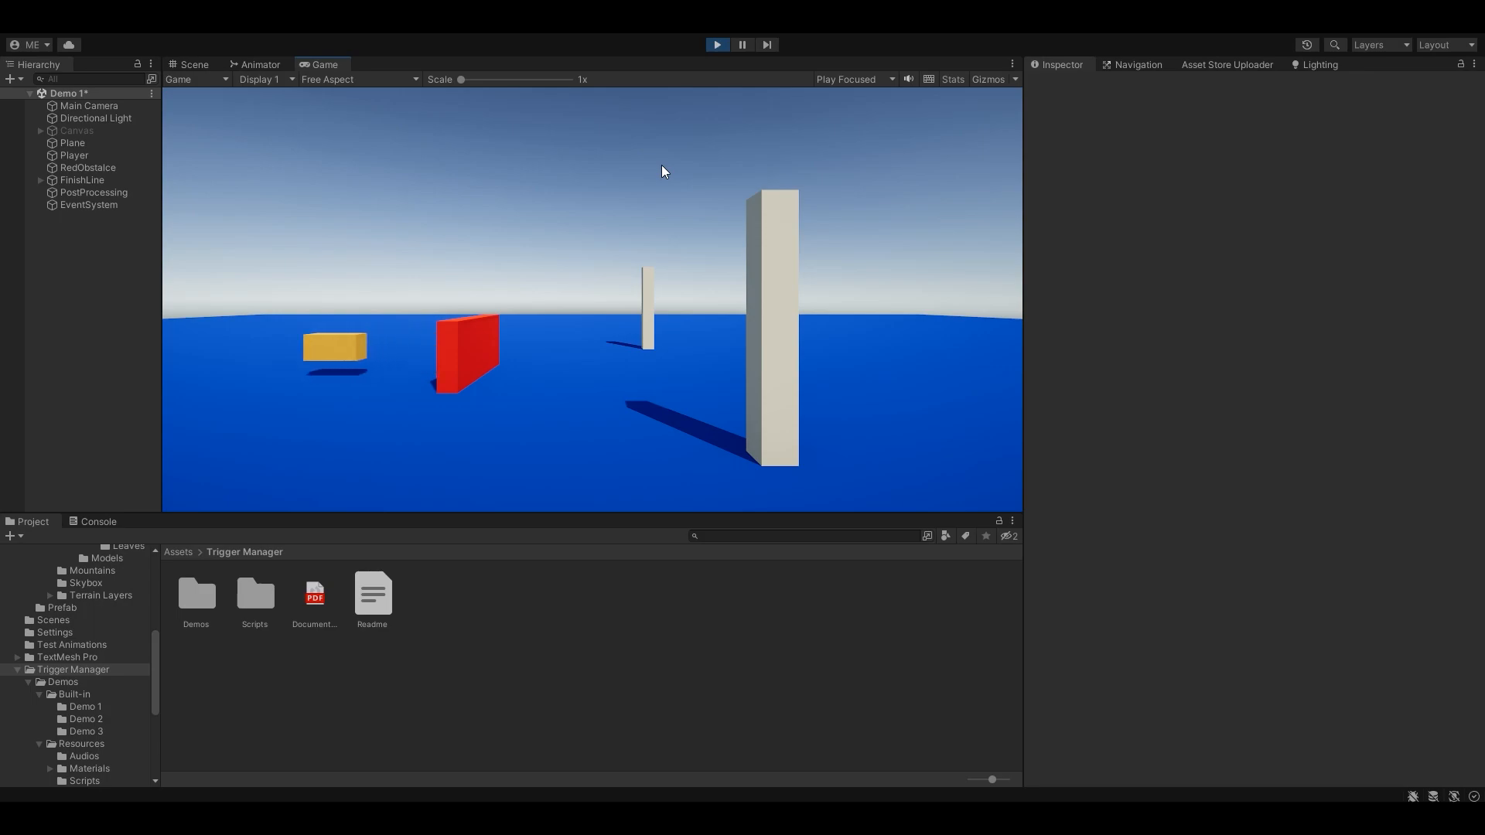
left_click(718, 45)
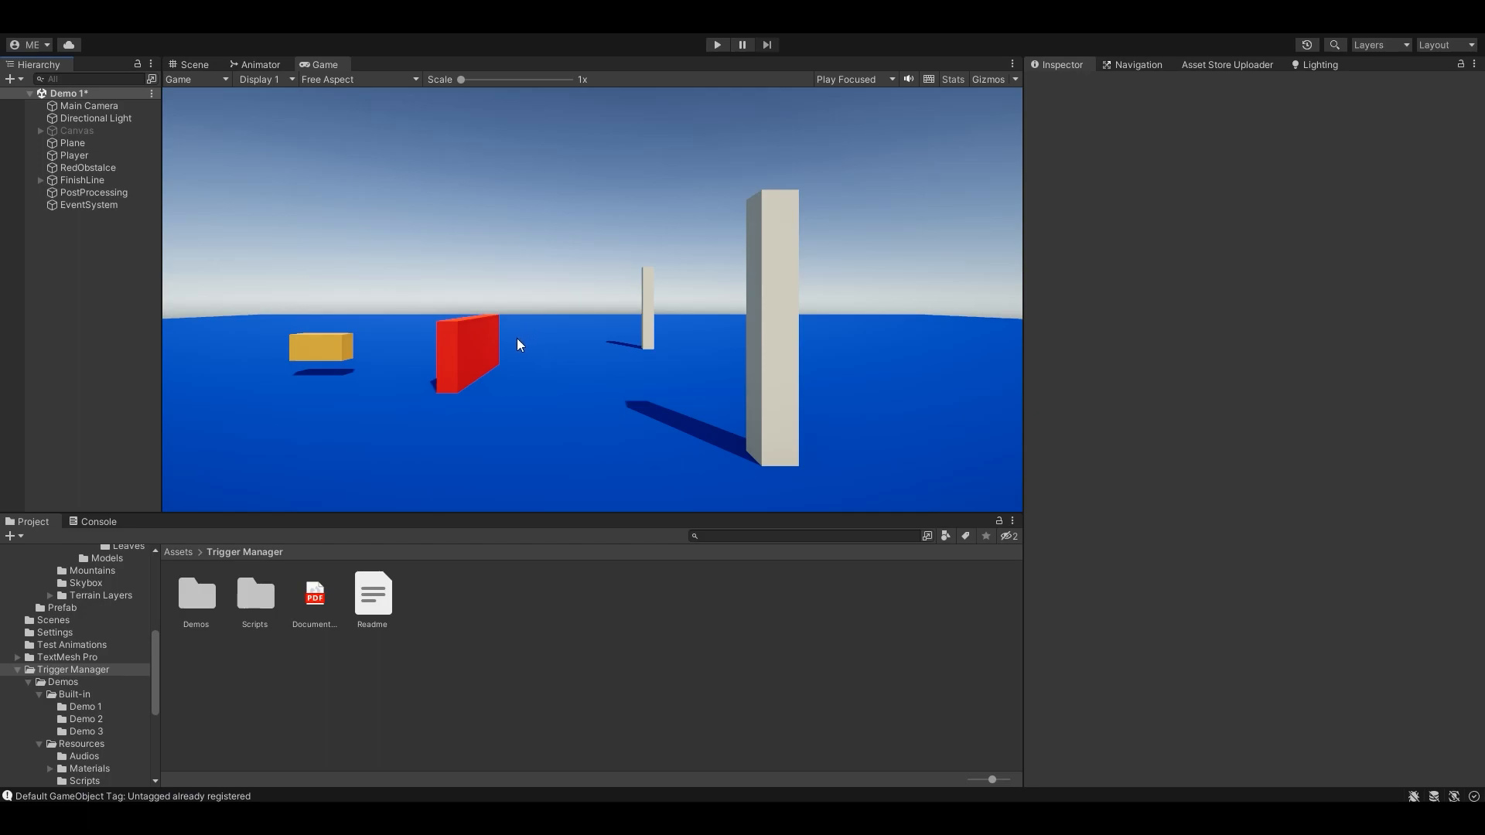
Step: Create an empty GameObject in the scene and add the Trigger Manager component to it
right_click(106, 240)
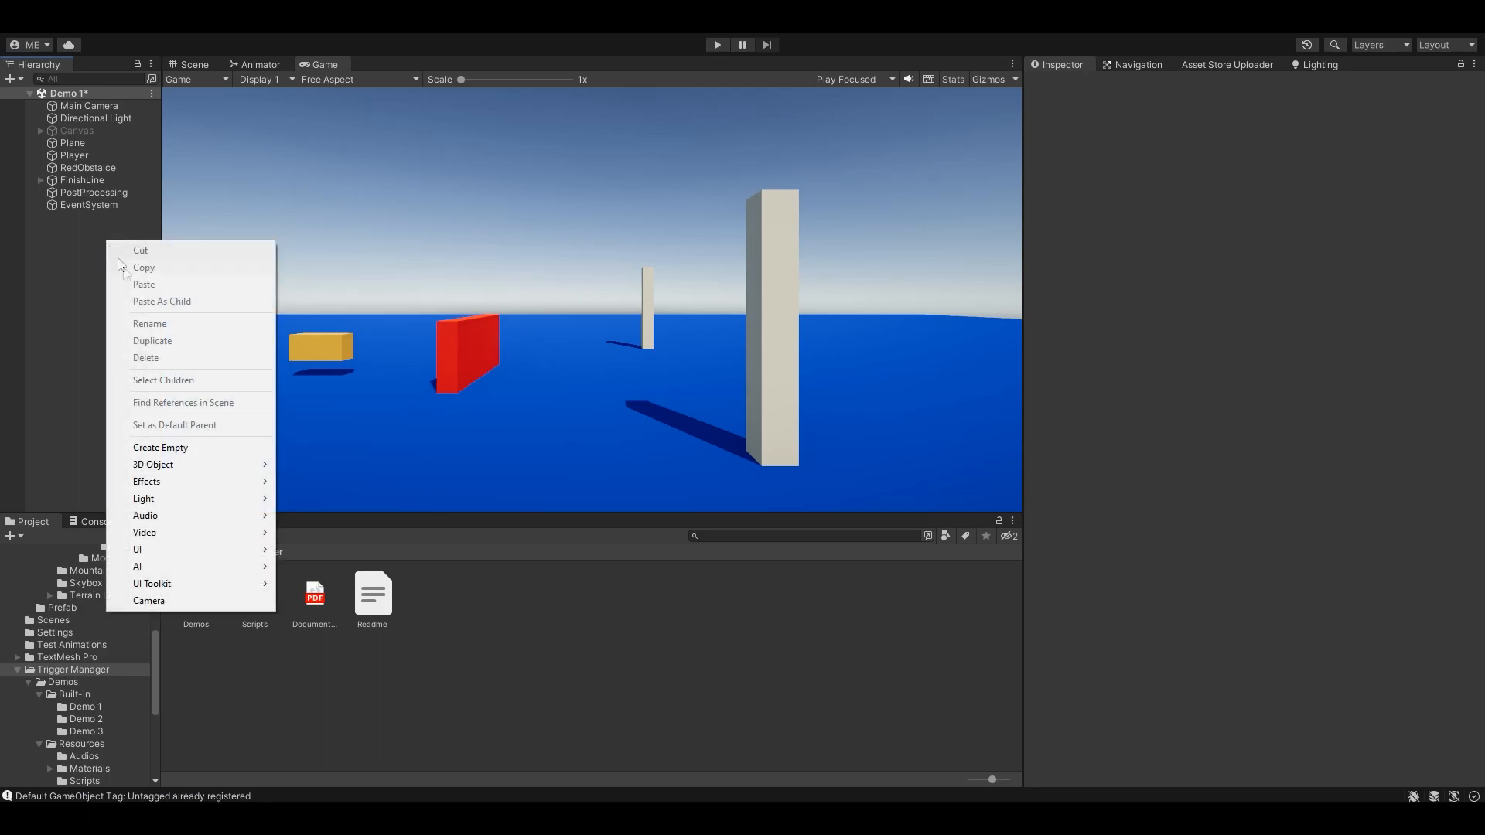
left_click(172, 447)
left_click(1246, 206)
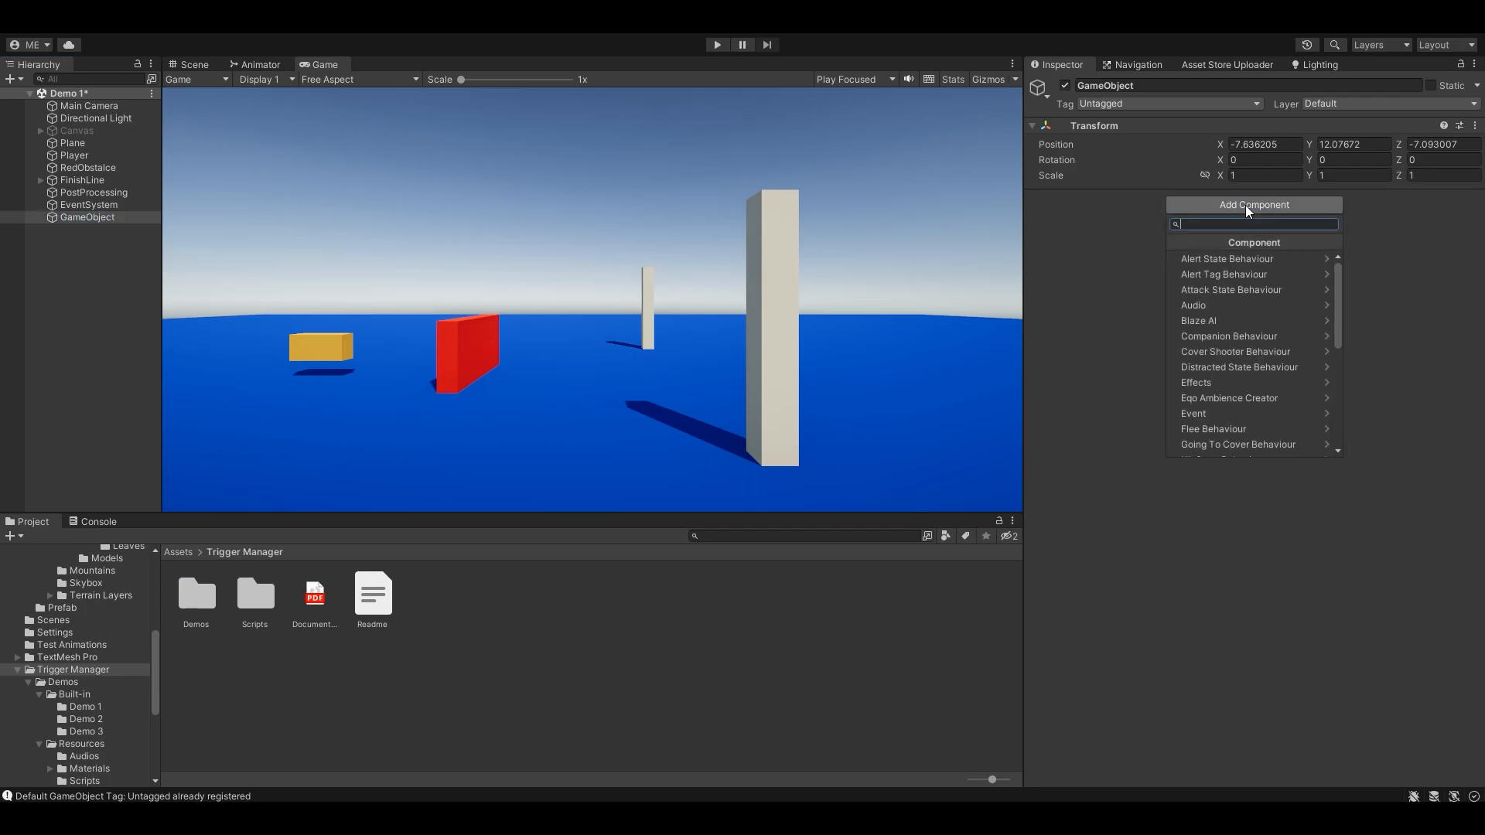
type("trigger")
key("Return")
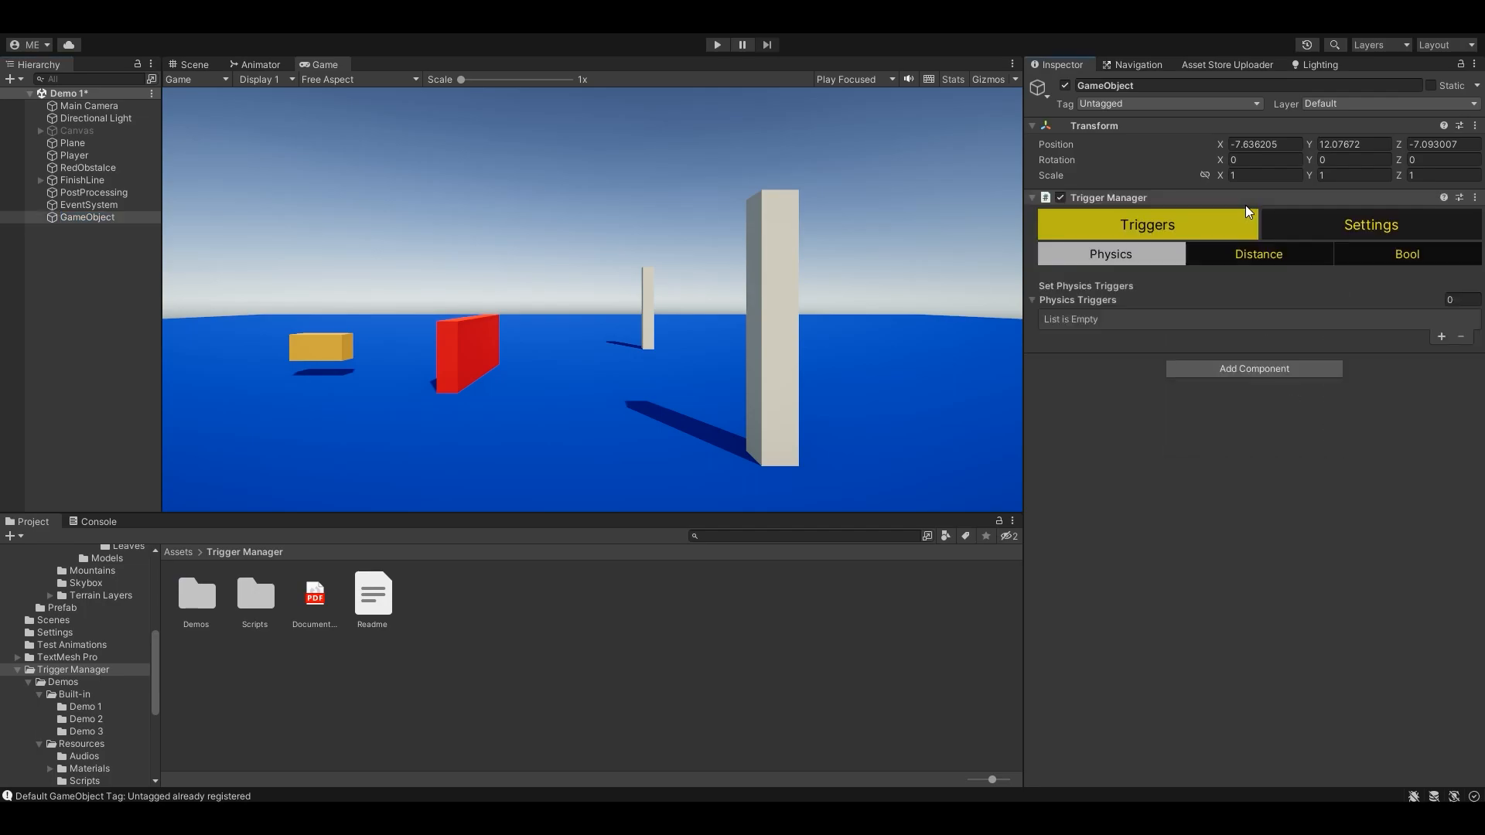
Step: Look over the Trigger Manager's settings and return to its physics triggers list
left_click(1112, 298)
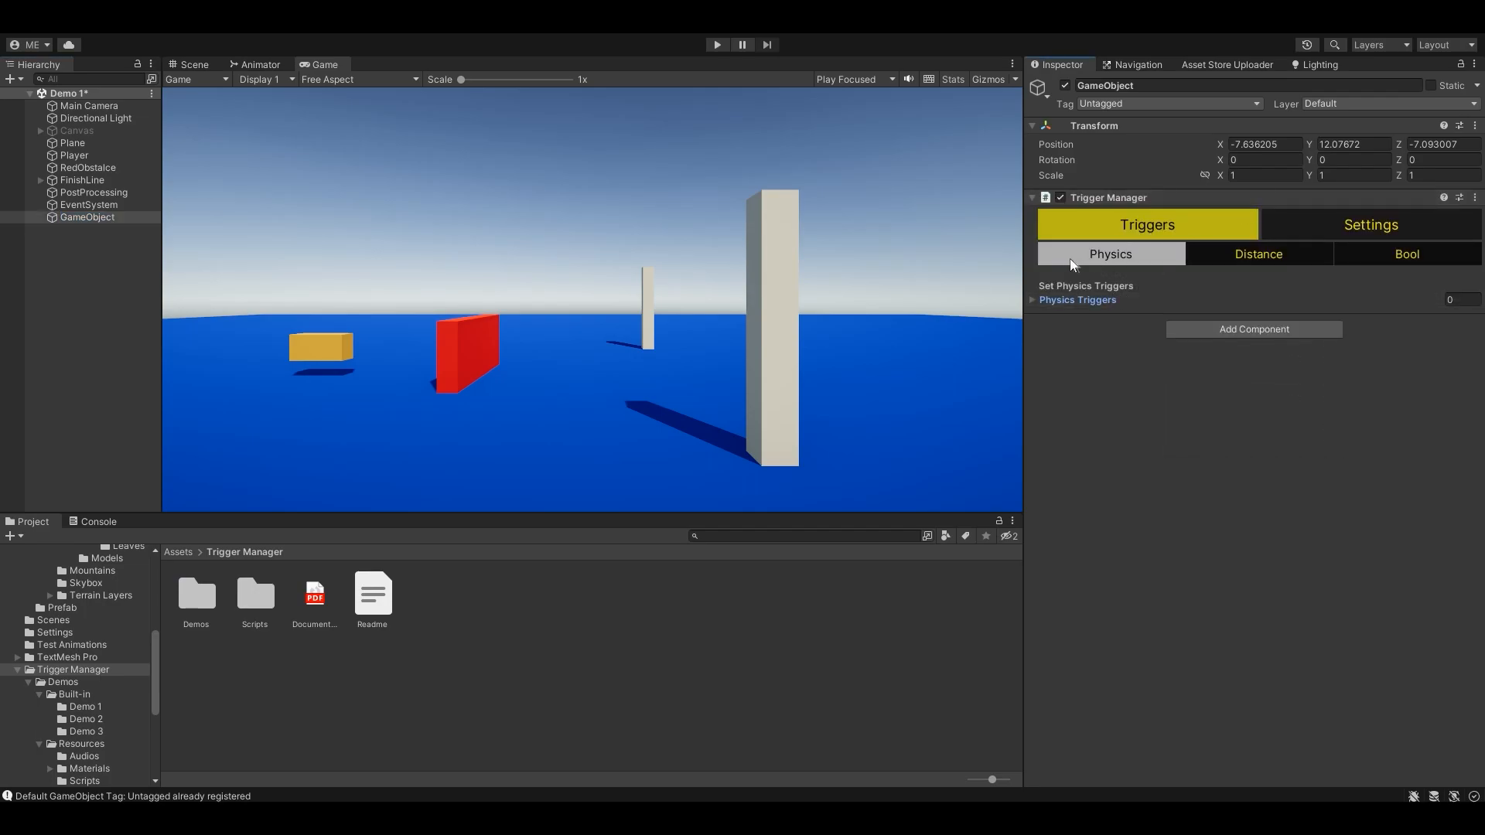
left_click(1320, 227)
left_click(1168, 226)
left_click(1089, 300)
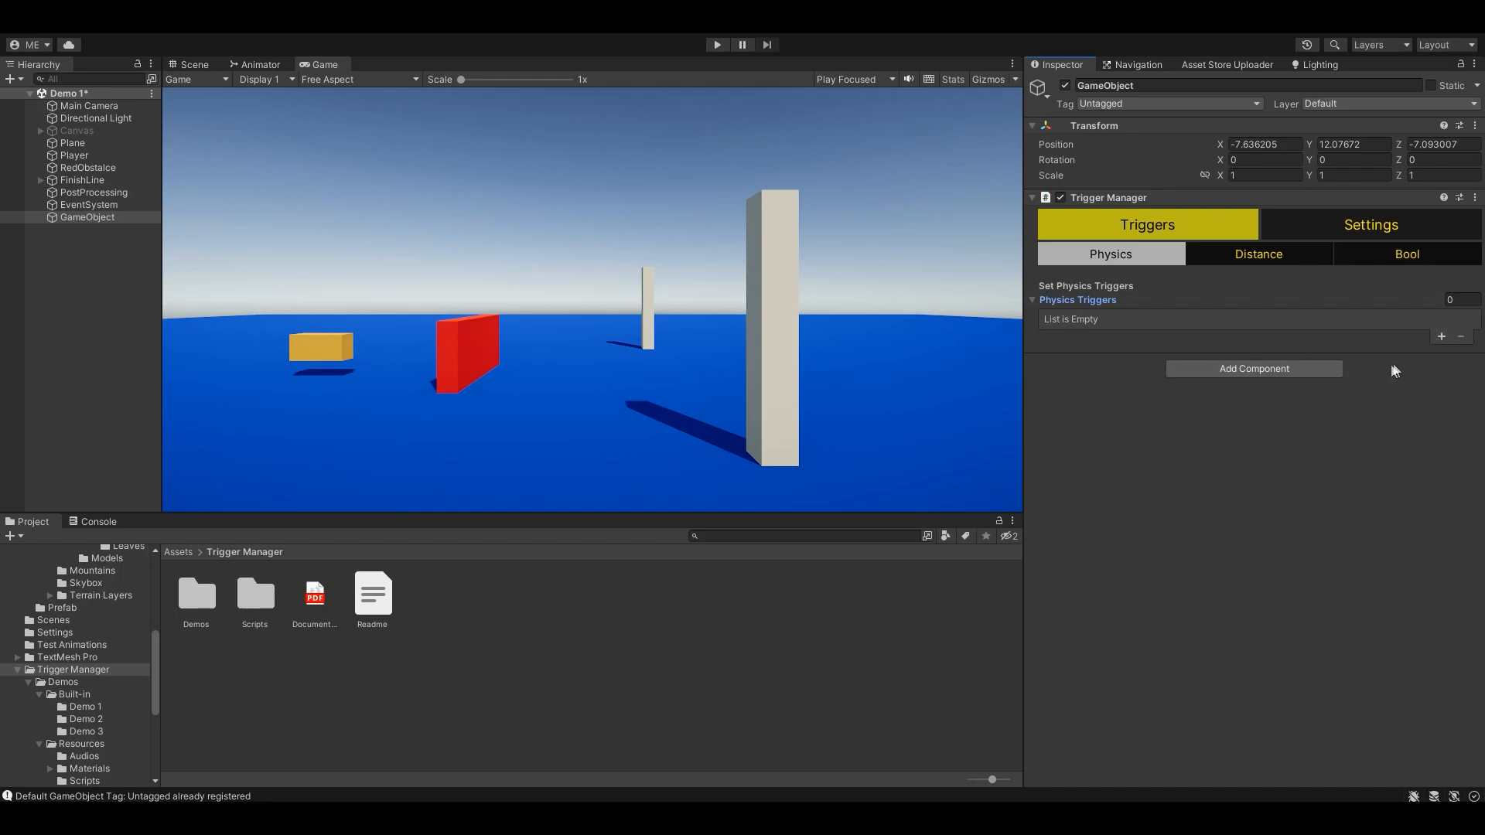
Step: Add one physics trigger to the Trigger Manager in the Scene view and expand Element 0's properties
left_click(197, 65)
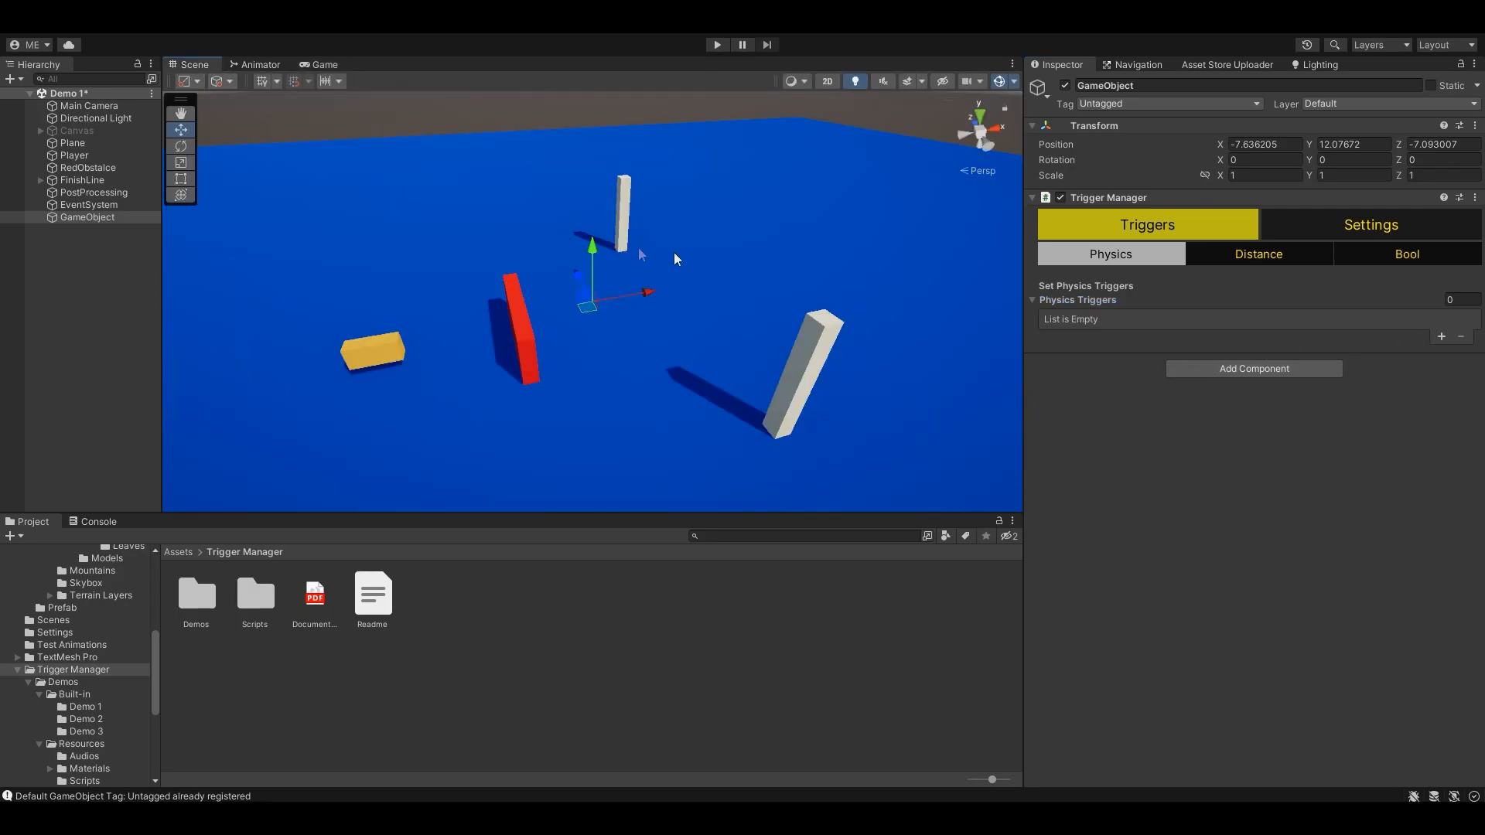
left_click(1441, 336)
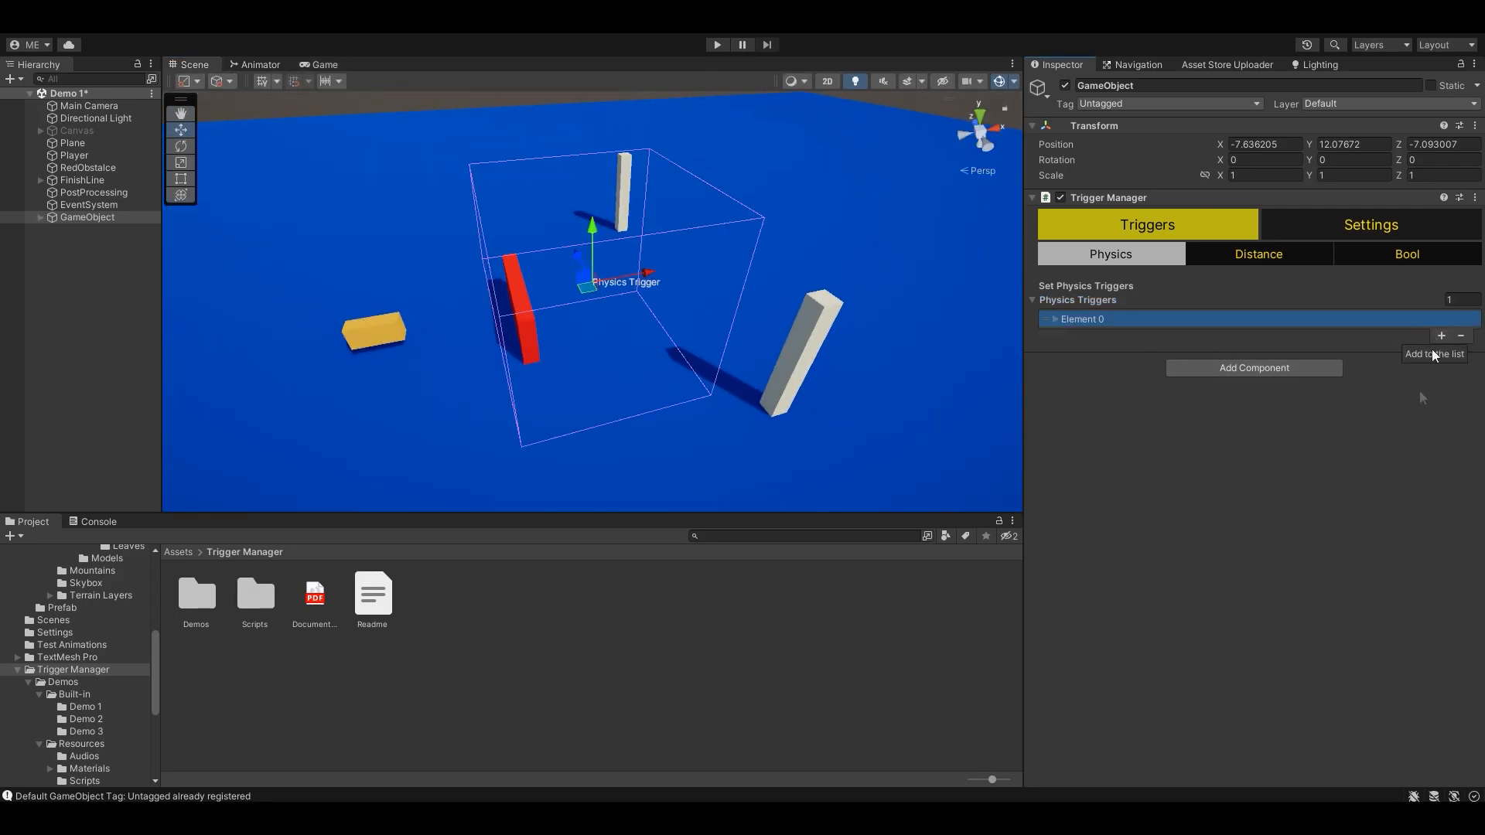
left_click(1074, 318)
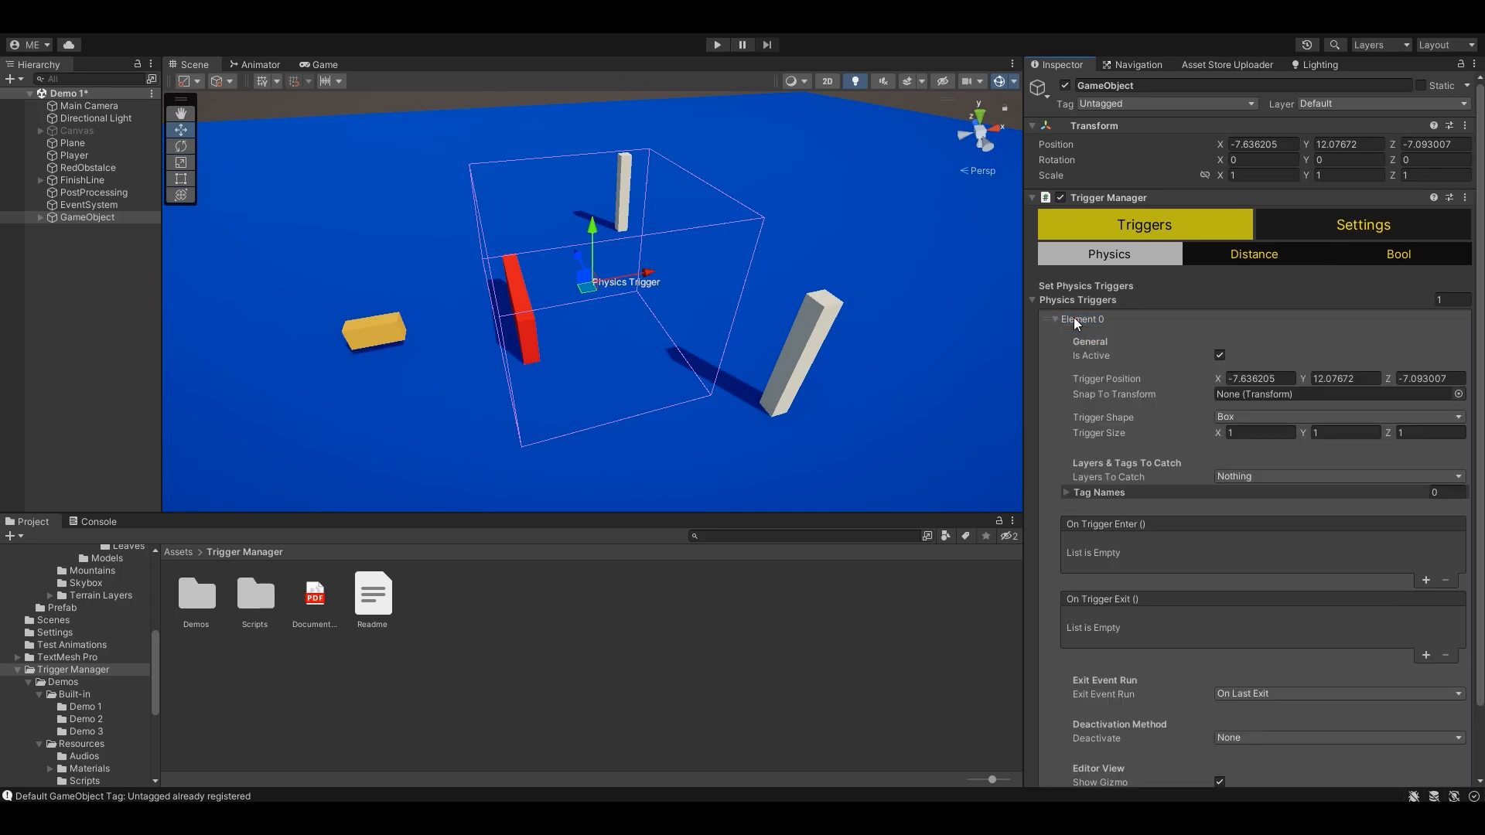
right_click(727, 318)
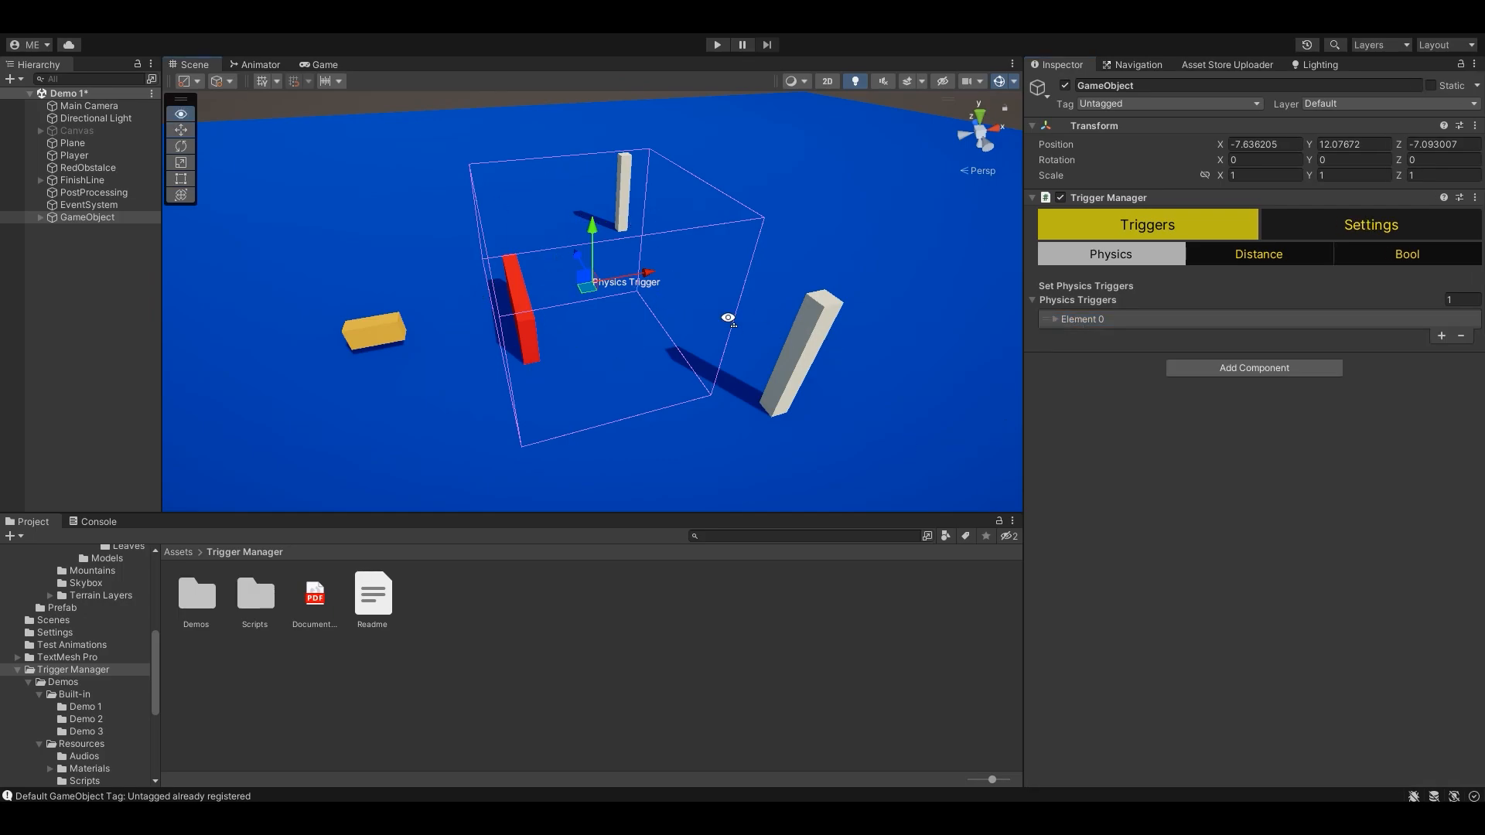
left_click(1095, 317)
right_click(828, 317)
right_click_drag(828, 316, 779, 350)
key("f")
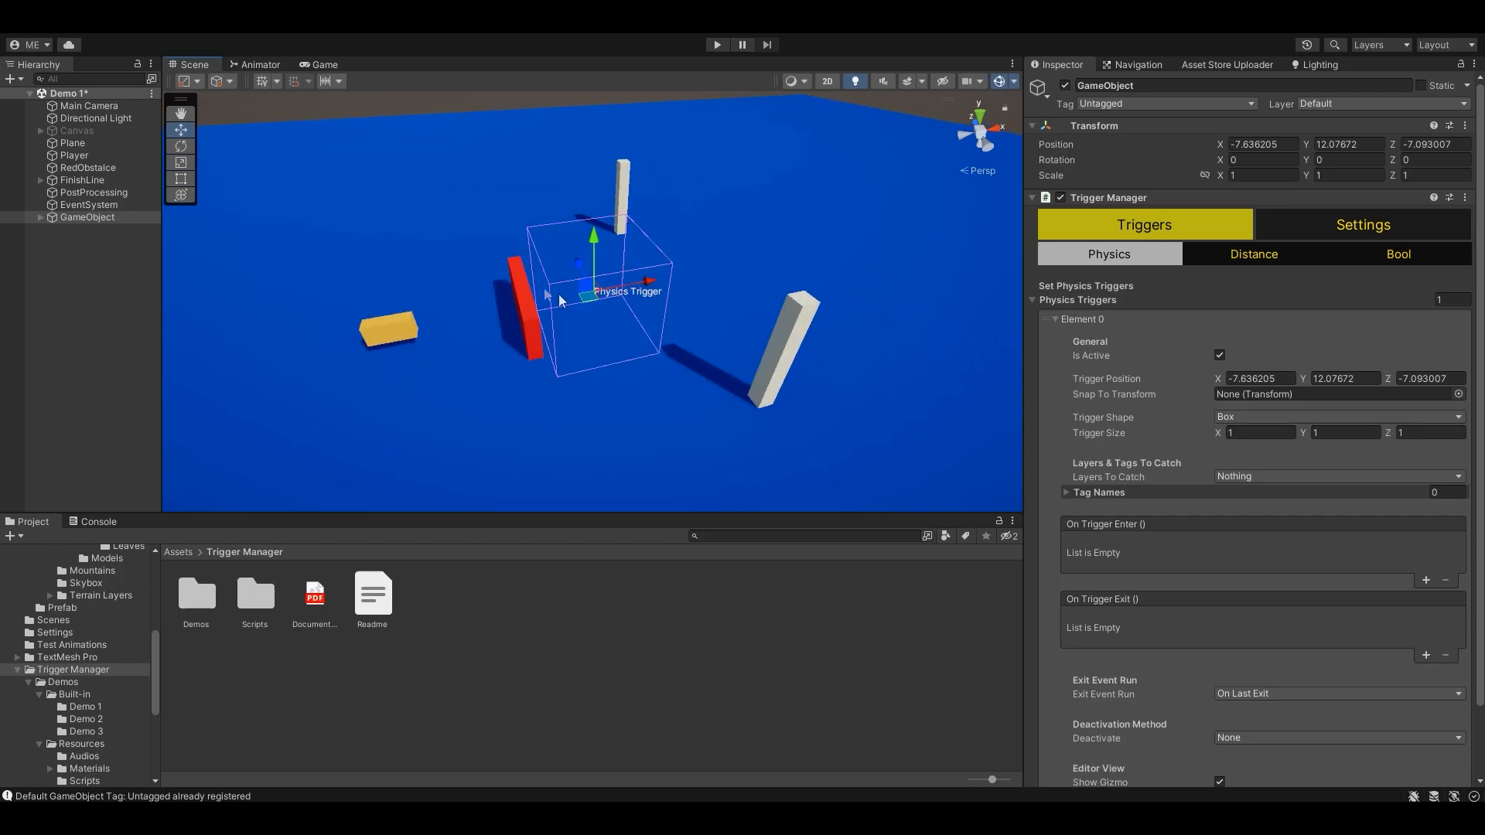
Step: Toggle the physics trigger's gizmo off and on, and rename the trigger "Move red obstacle"
scroll(1148, 433, "down", 1)
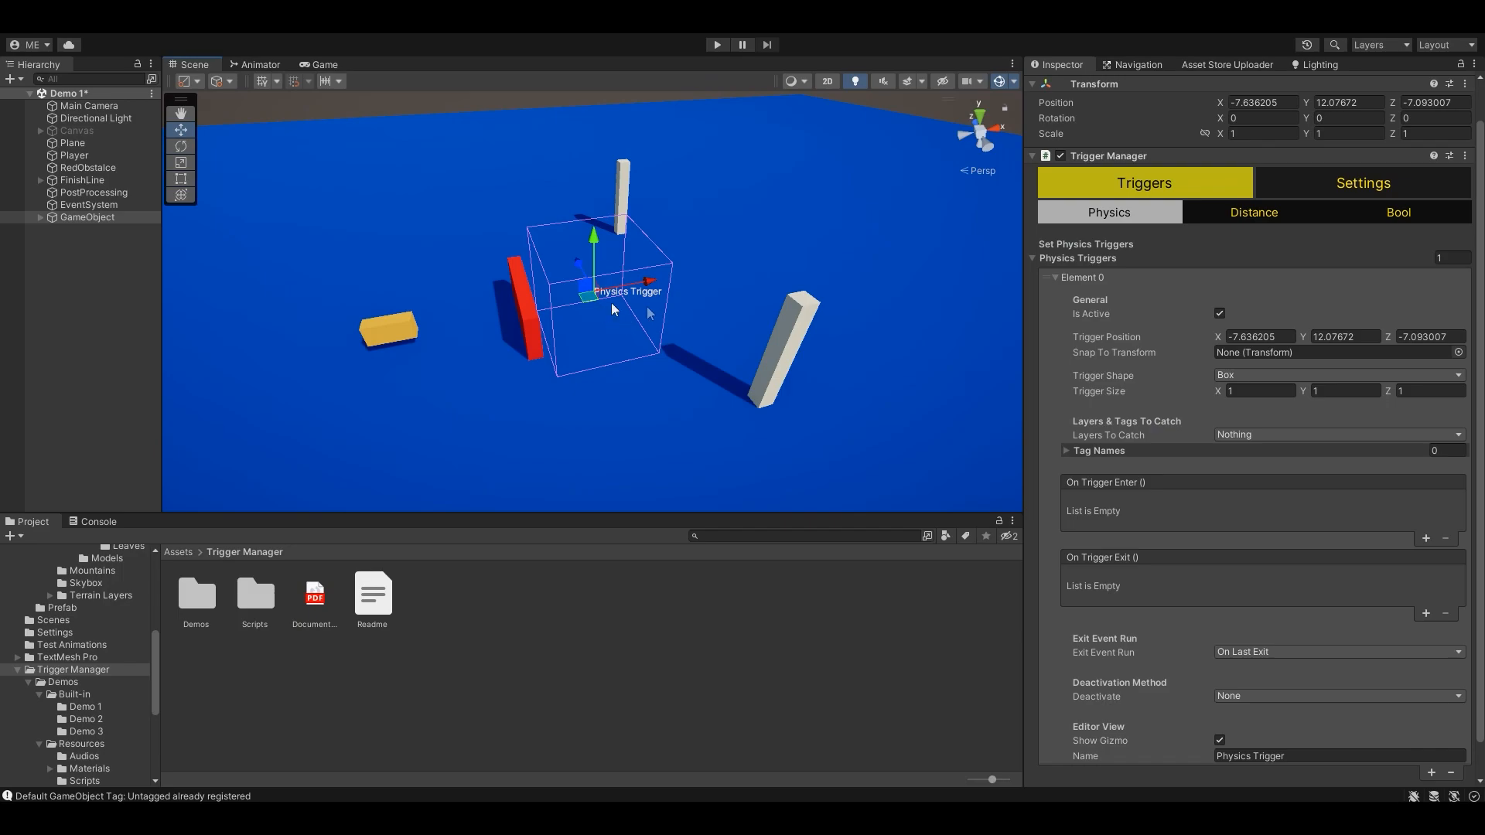
scroll(1120, 482, "down", 1)
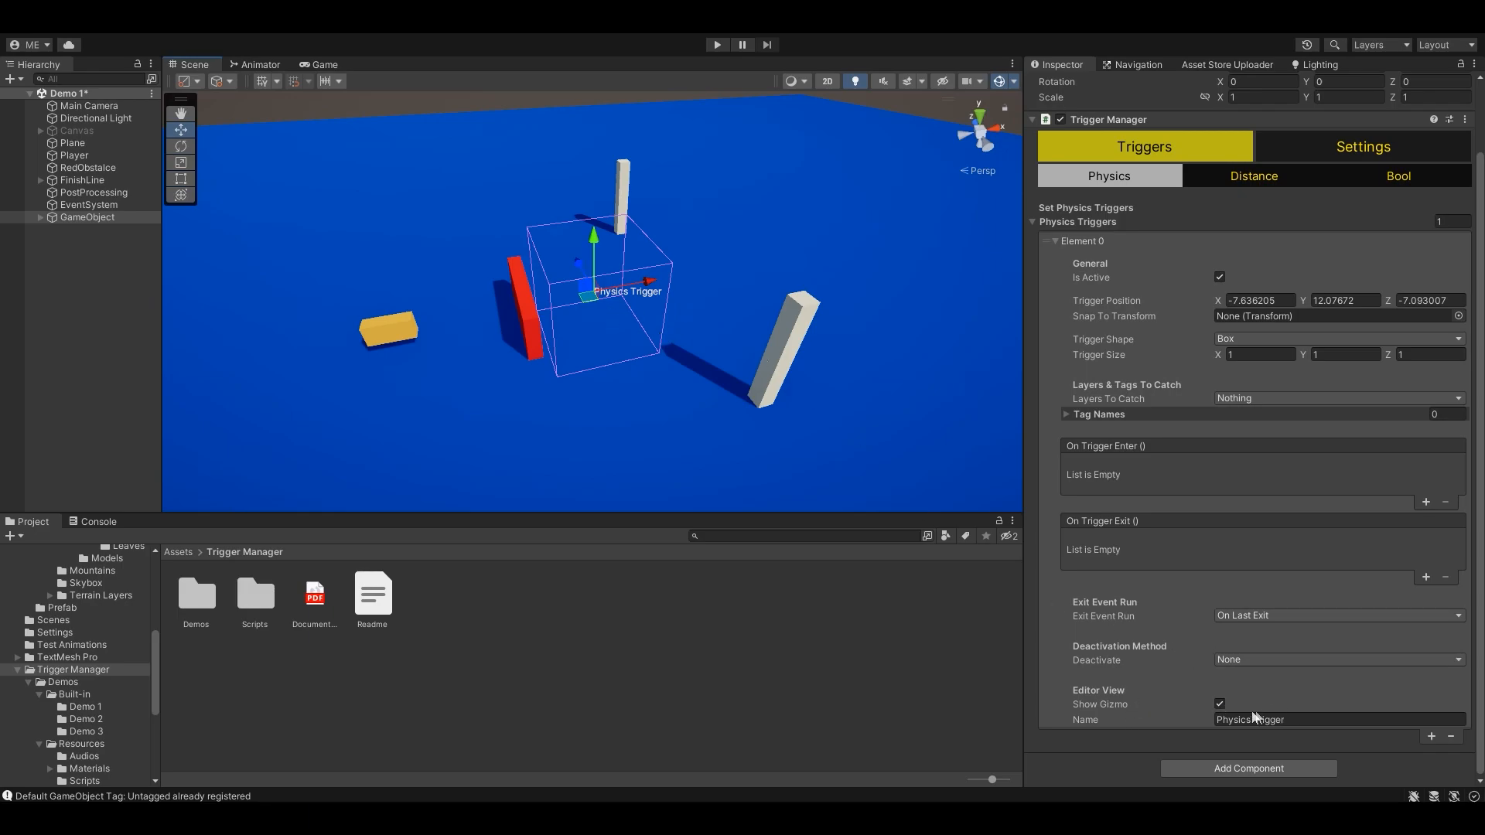
left_click(1221, 706)
left_click(1221, 705)
left_click(1320, 721)
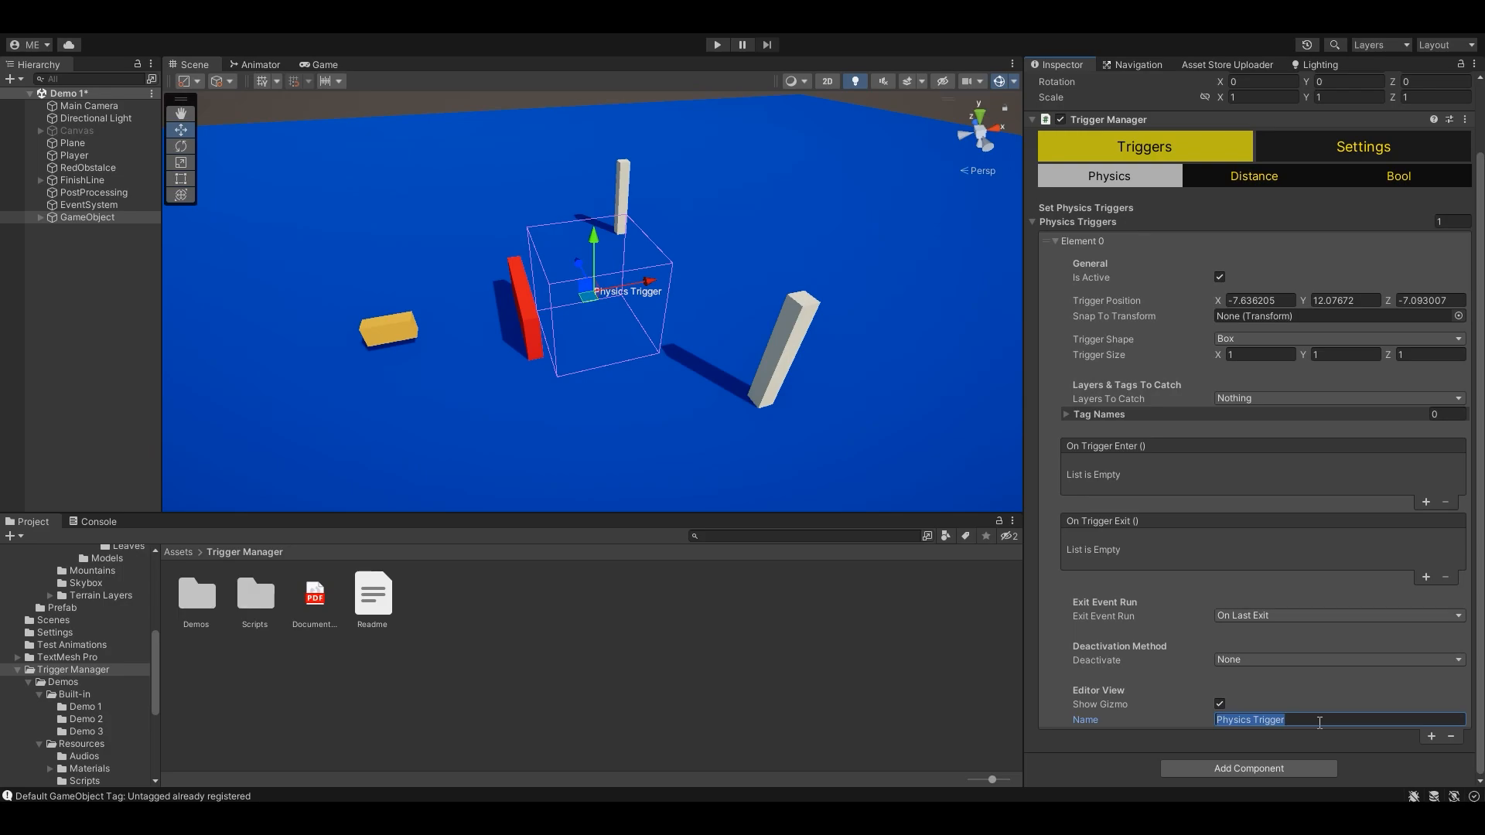
type("Ph")
key("BackSpace")
key("BackSpace")
type("Move red obstacle")
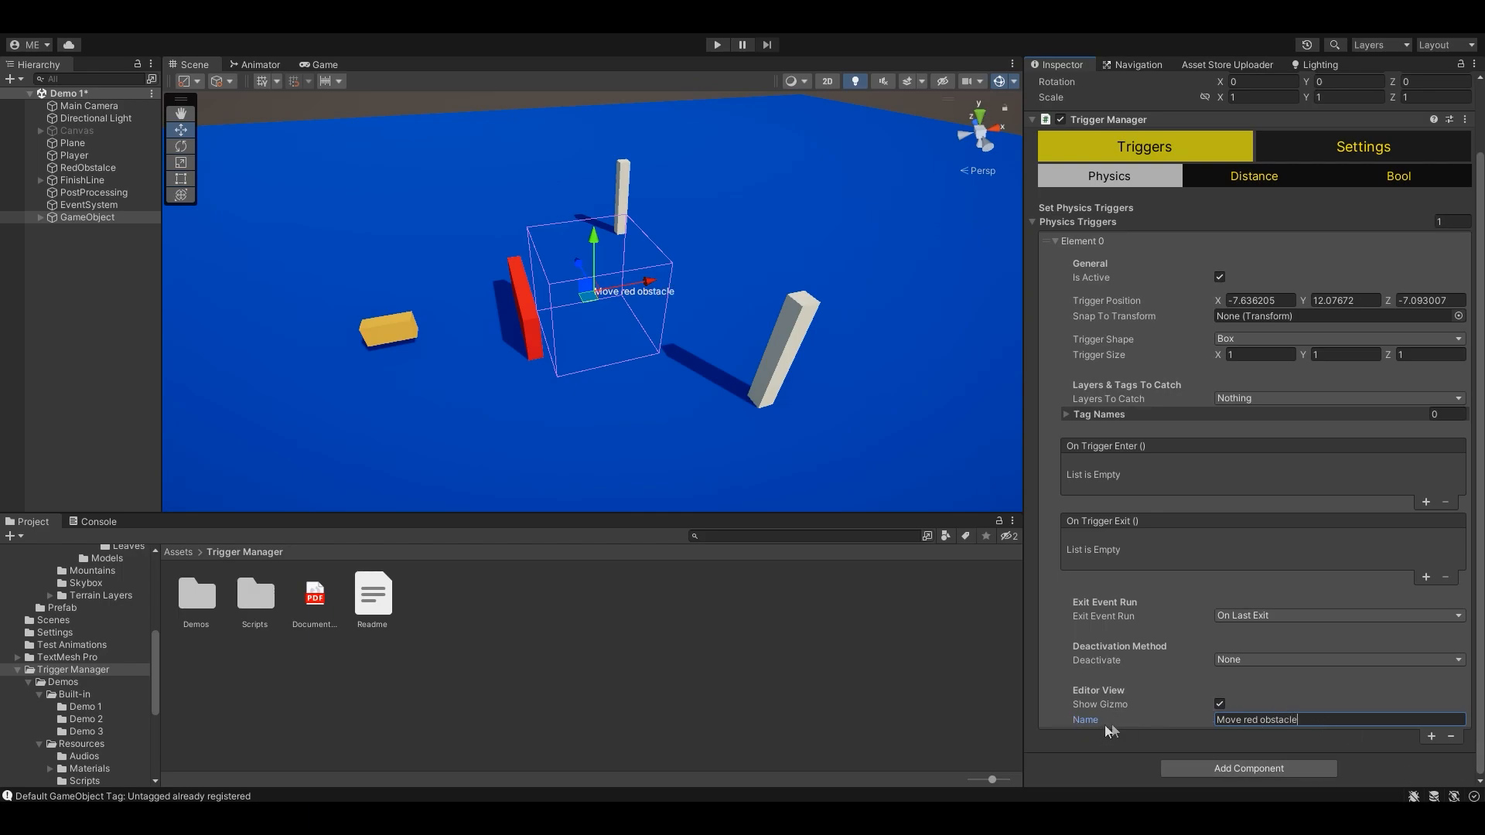
Step: Move the empty GameObject up and away from its physics trigger so their move handles are separate
left_click_drag(859, 384, 860, 383, "alt")
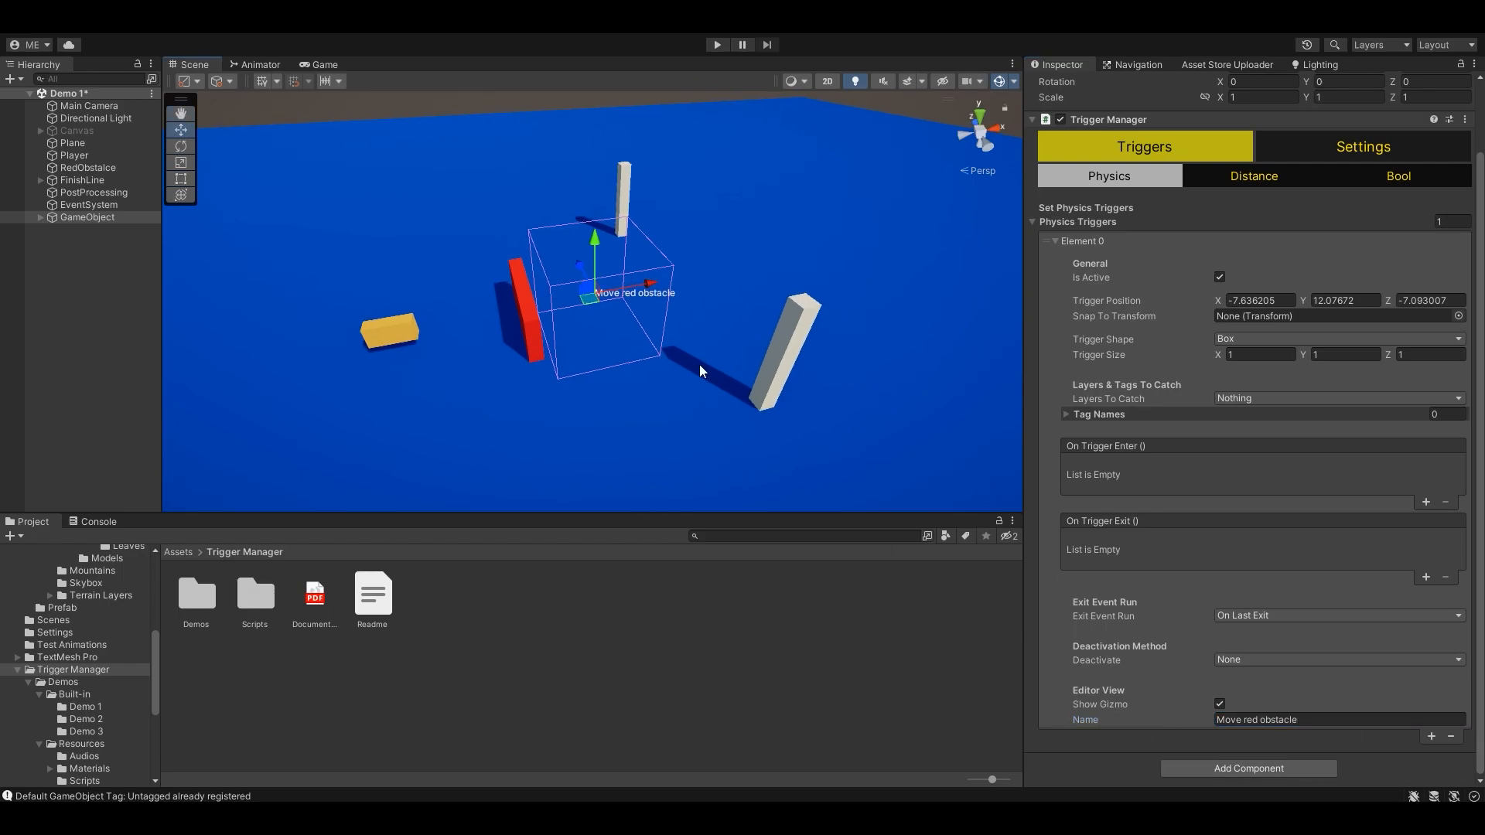
left_click_drag(700, 365, 750, 268, "alt")
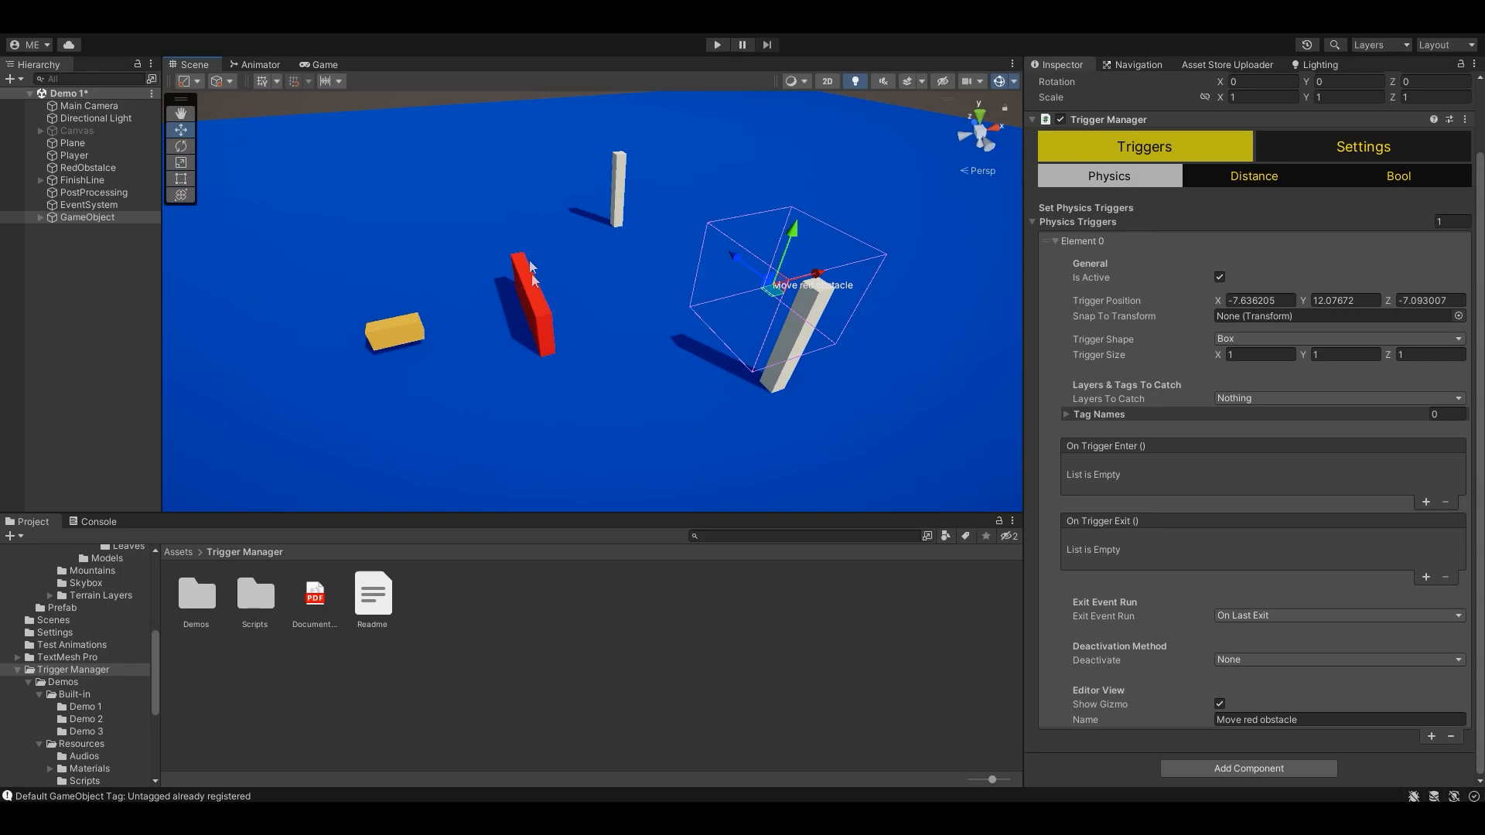
key("f")
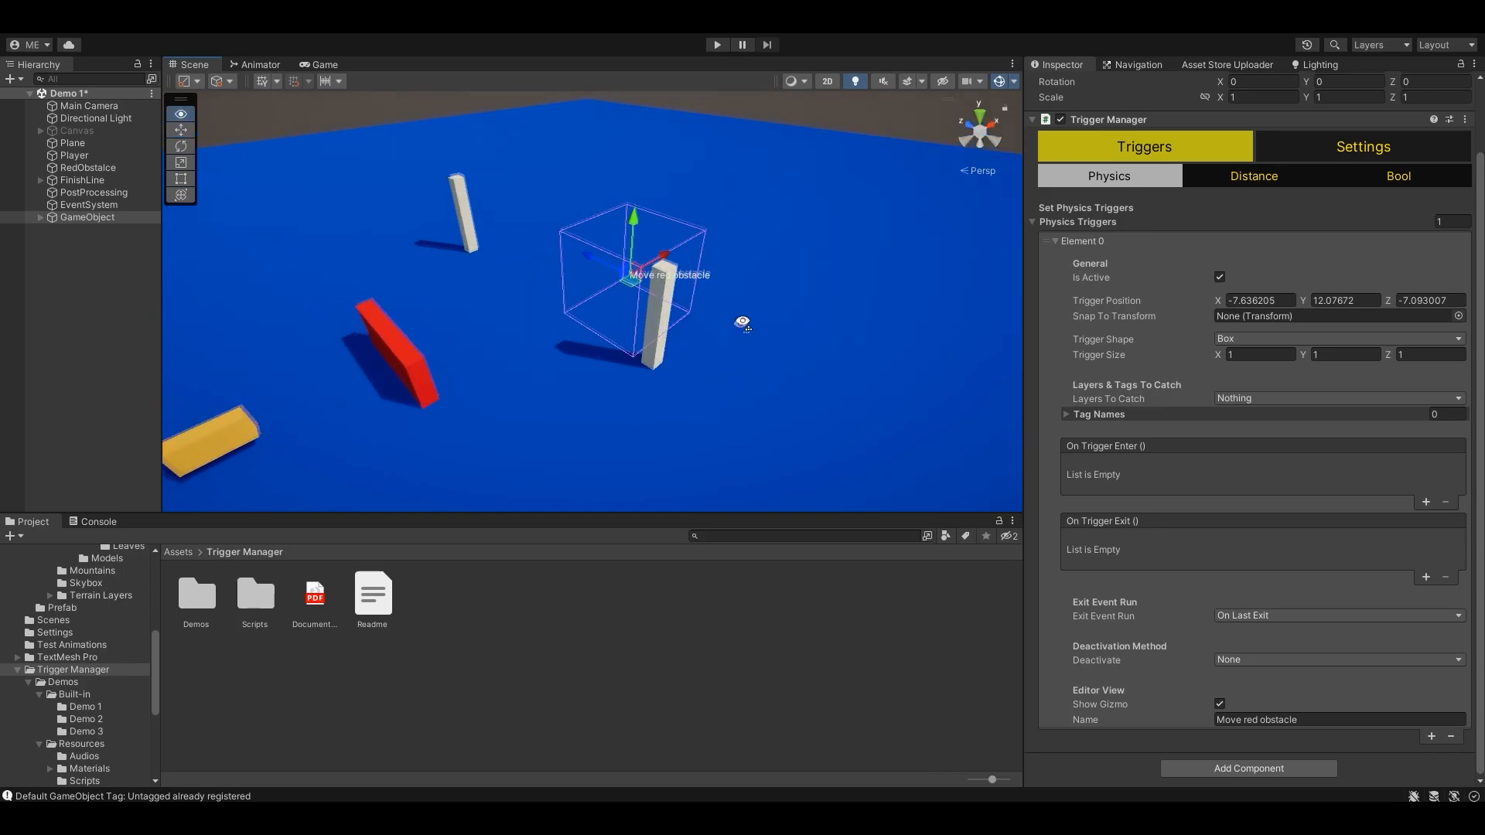
middle_click_drag(700, 294, 849, 288)
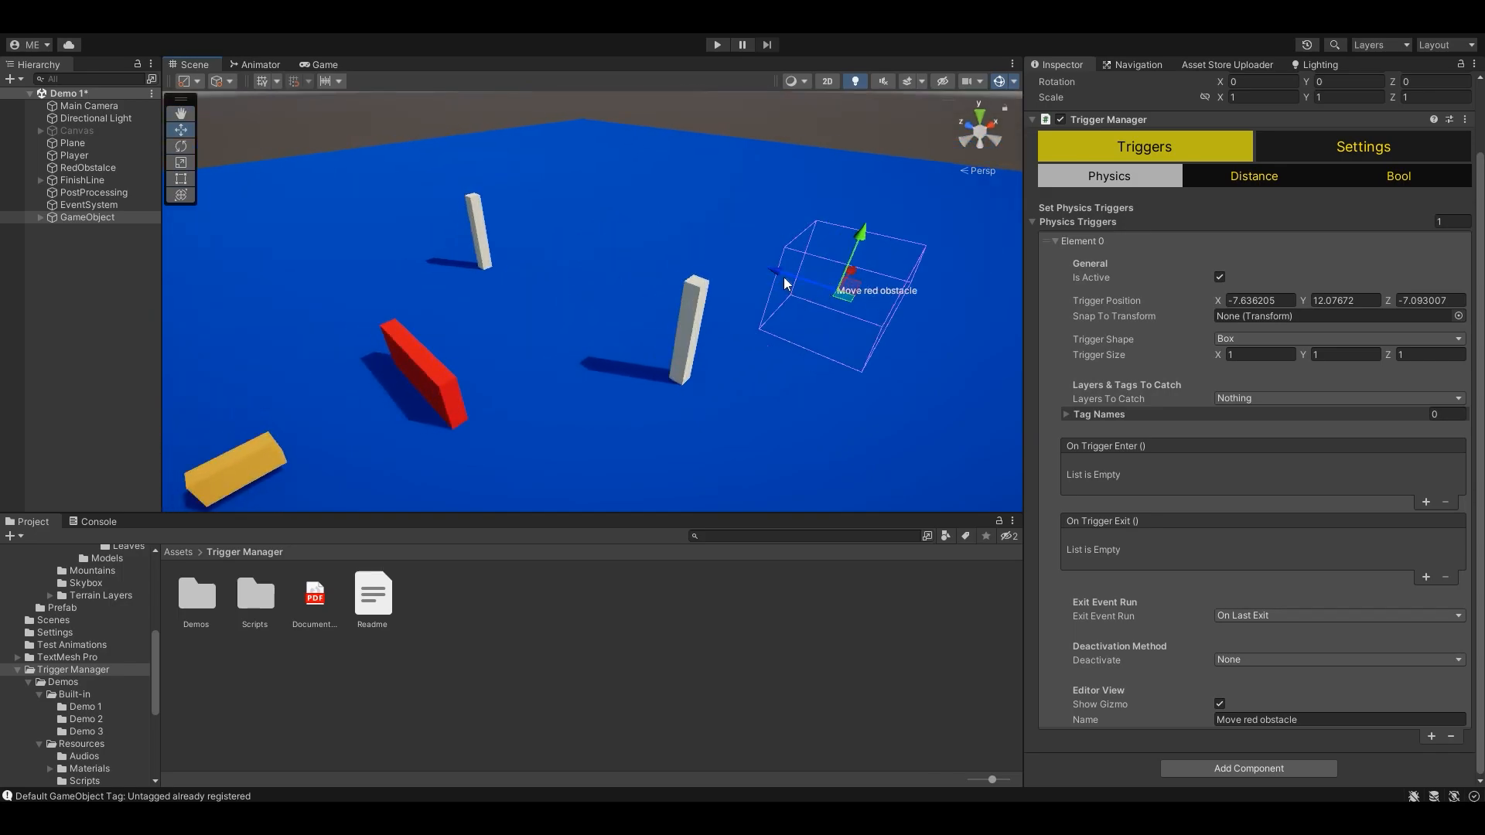
left_click_drag(750, 276, 725, 236)
left_click_drag(939, 121, 956, 110)
mouse_move(851, 343)
right_mouse_down()
mouse_move(885, 322)
mouse_move(863, 334)
right_mouse_up()
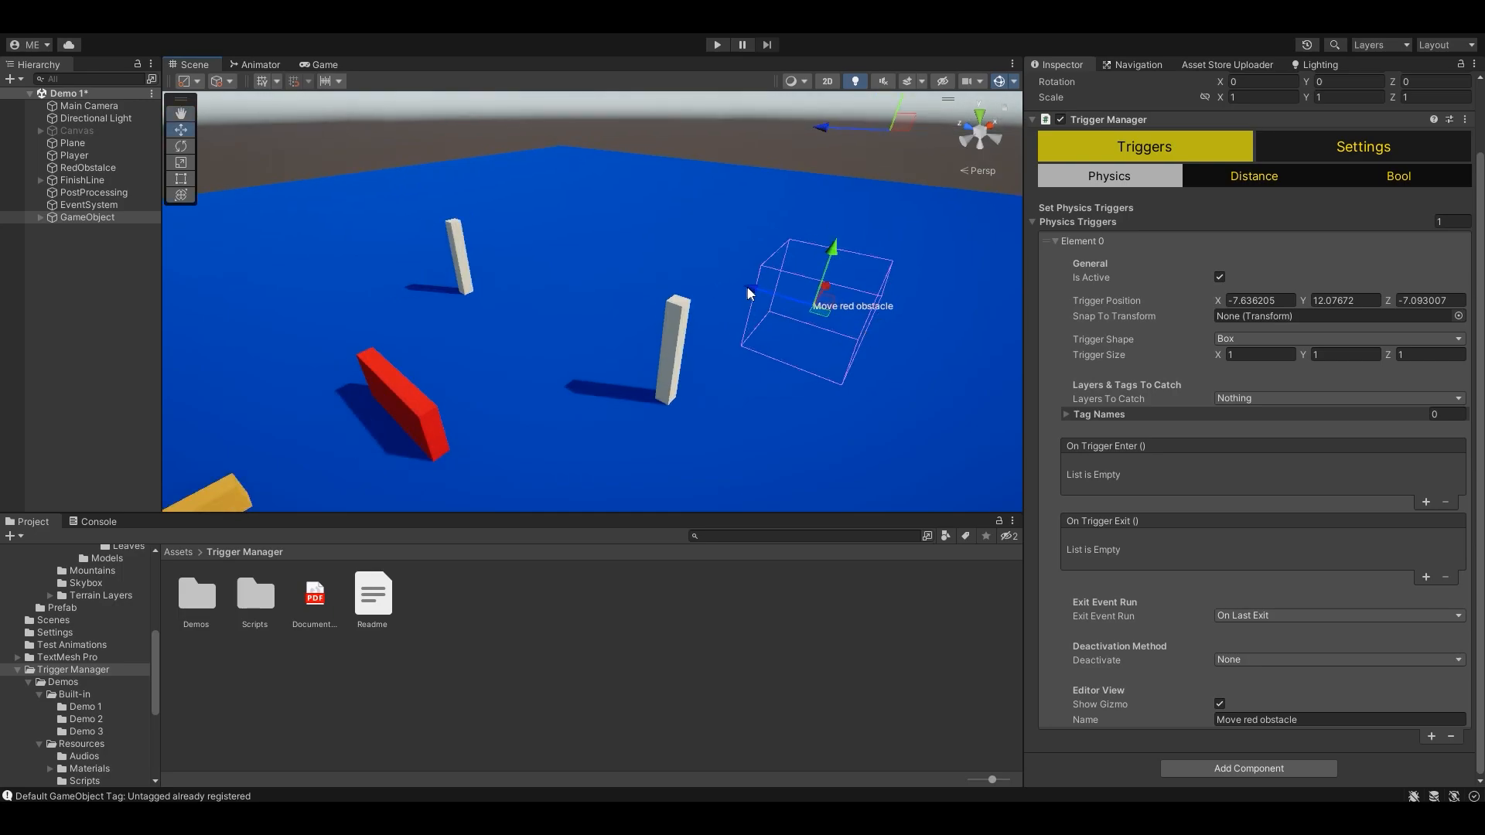
Step: Move the physics trigger down beside the red obstacle, to about Y -0.36 and Z 2.57
left_click_drag(753, 291, 517, 224)
left_click_drag(536, 175, 570, 427)
right_click_drag(712, 308, 646, 402)
scroll(618, 356, "up", 3)
scroll(593, 316, "up", 1)
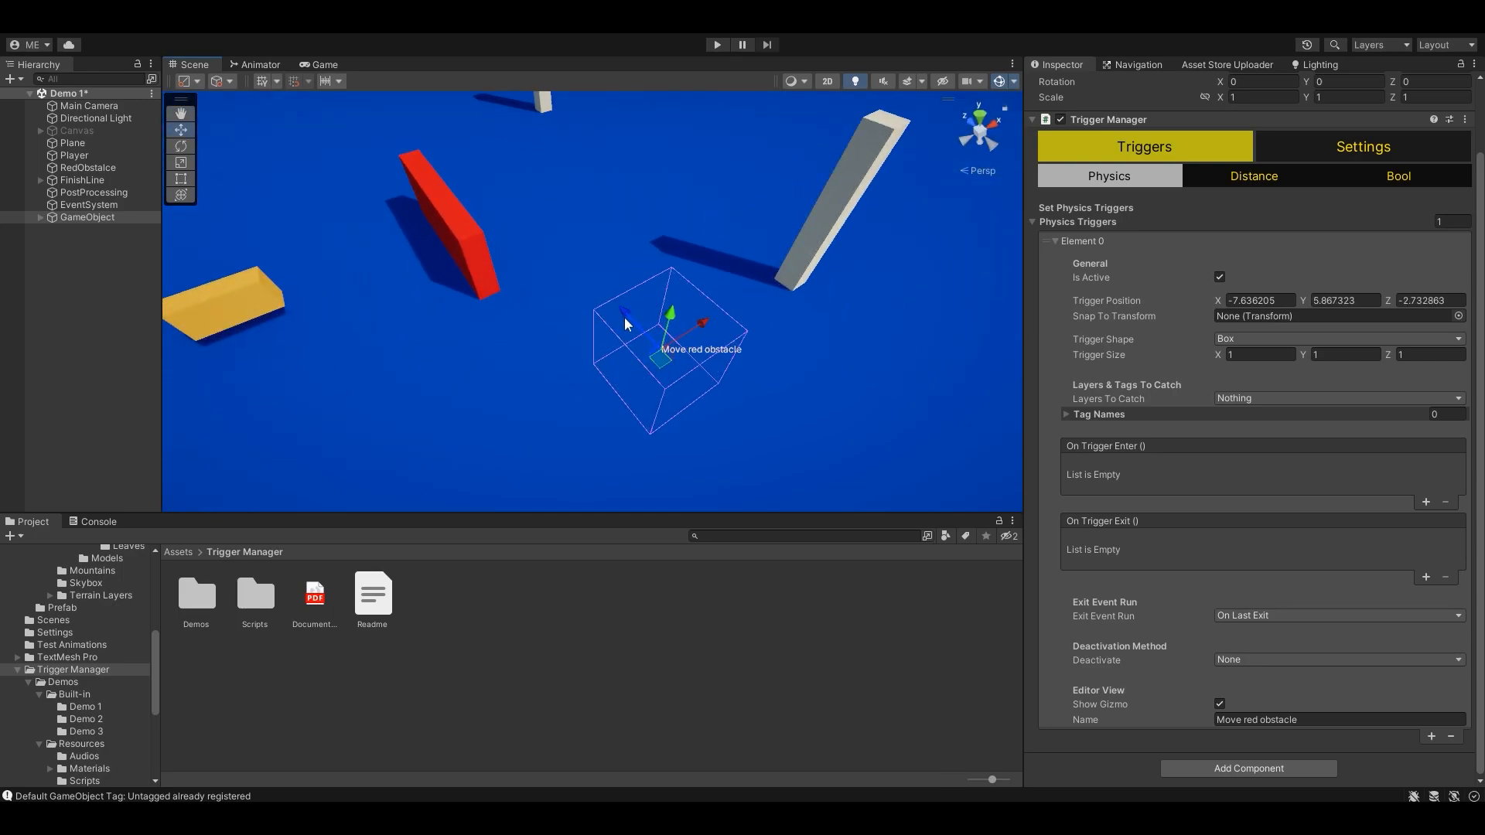
left_click_drag(624, 319, 407, 116)
right_click_drag(549, 272, 671, 236)
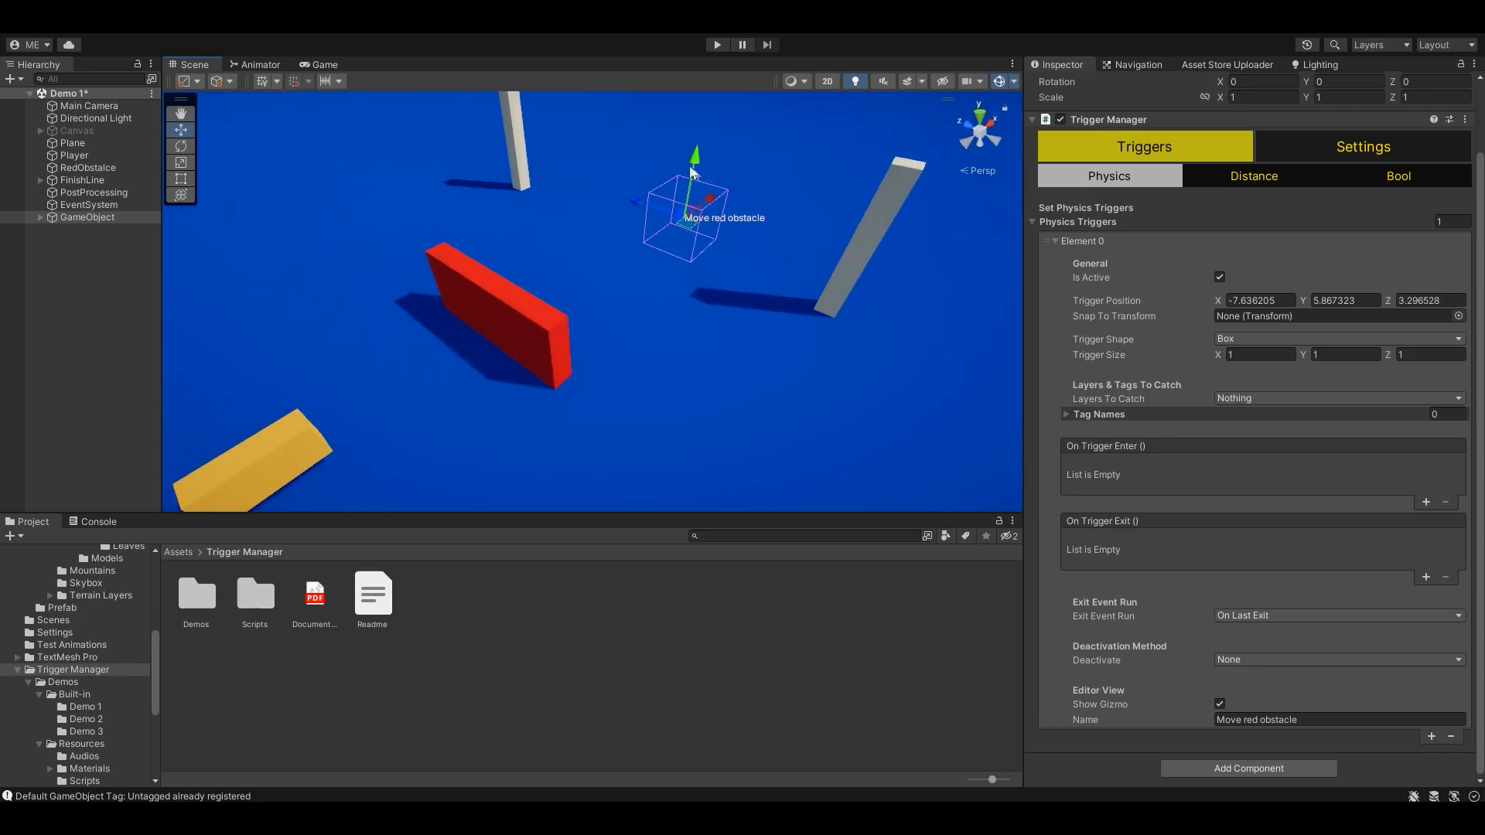
left_click_drag(692, 164, 657, 376)
right_click_drag(730, 361, 766, 337)
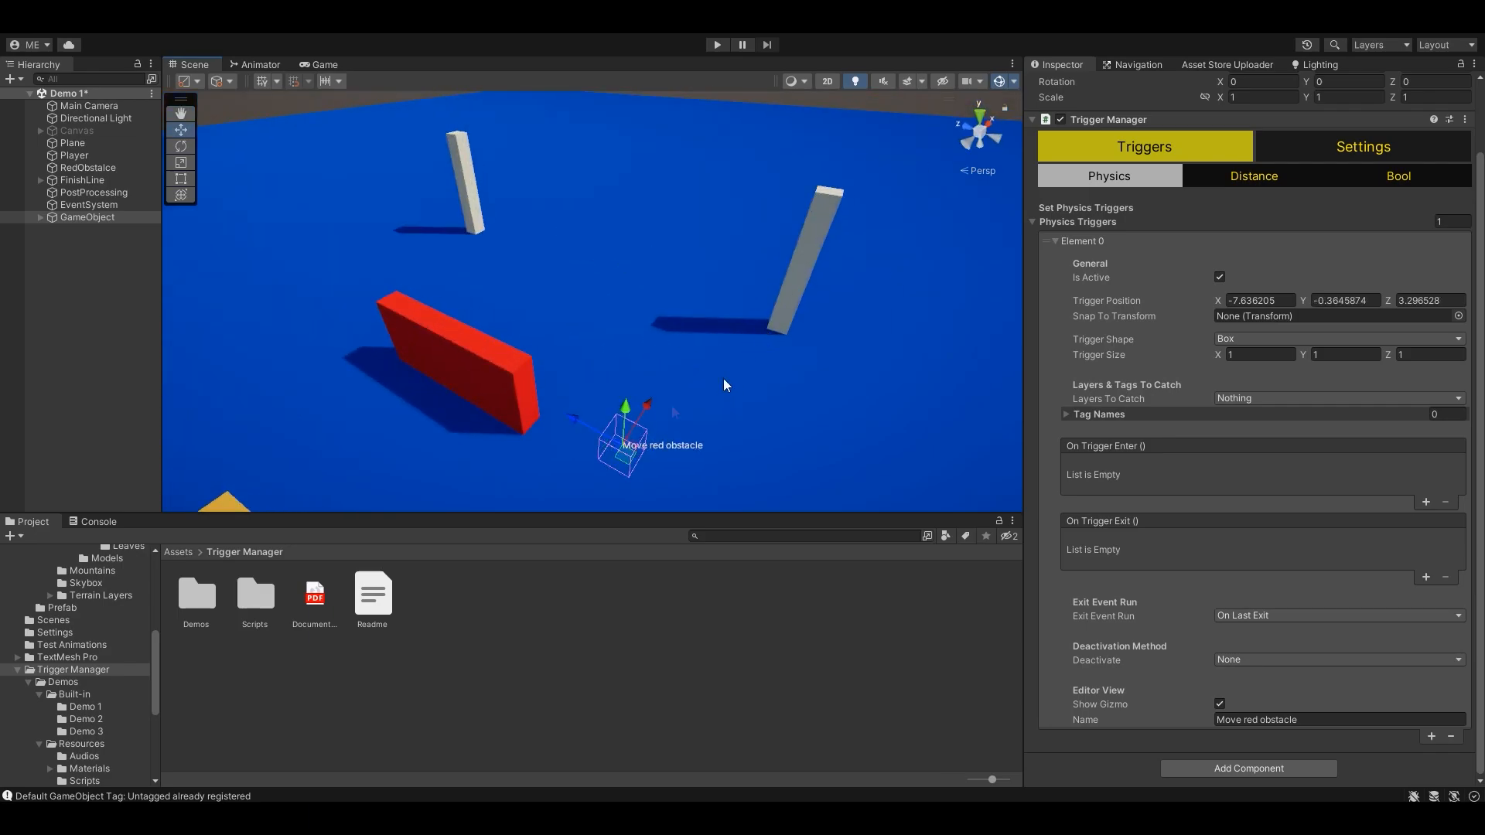
left_click_drag(575, 422, 596, 432)
right_click_drag(723, 375, 394, 309)
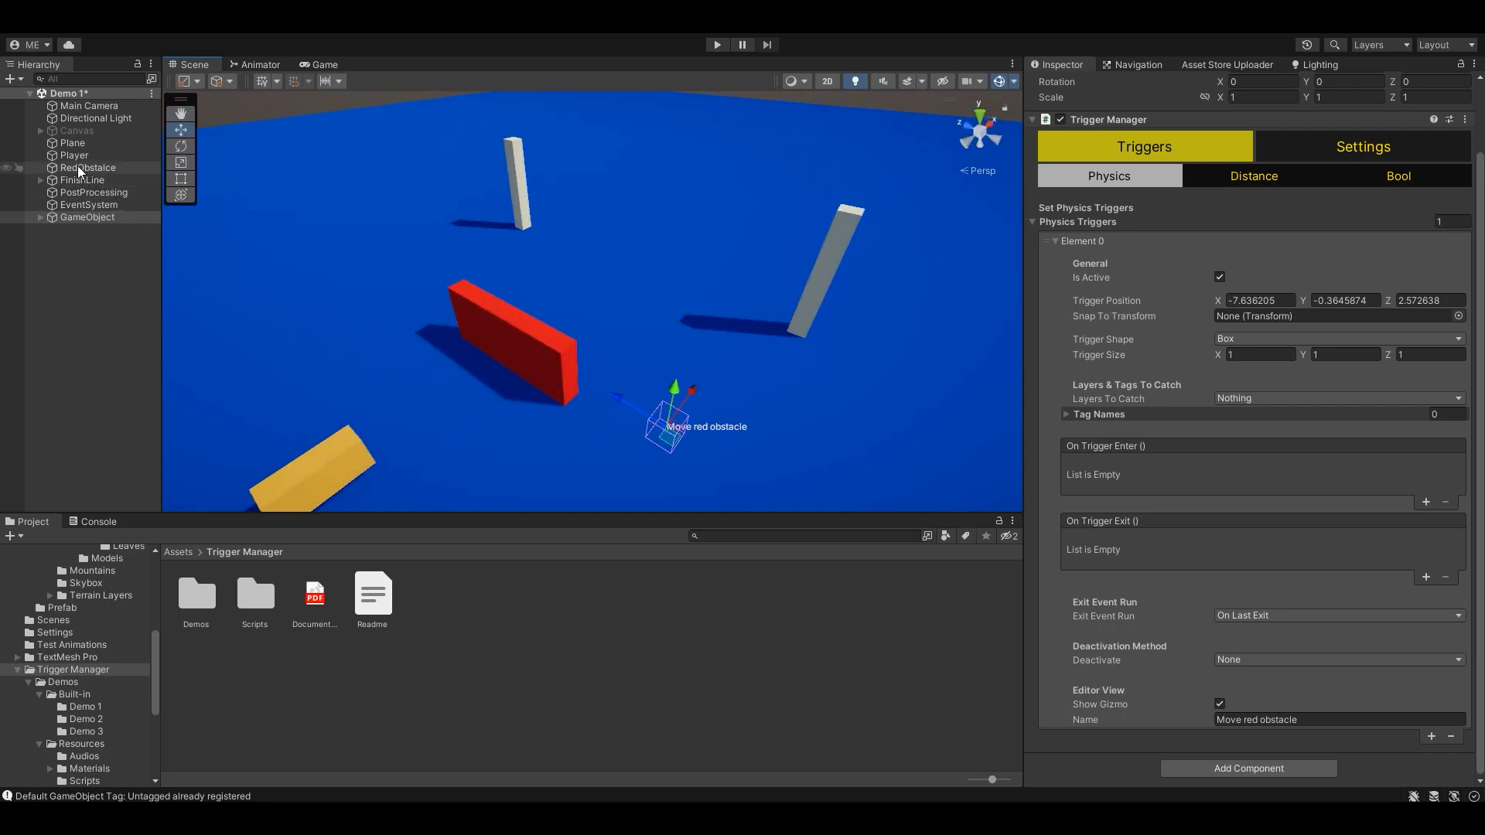
Step: Snap the physics trigger's position to the red obstacle's transform using Snap To Transform
left_click_drag(78, 166, 1261, 320)
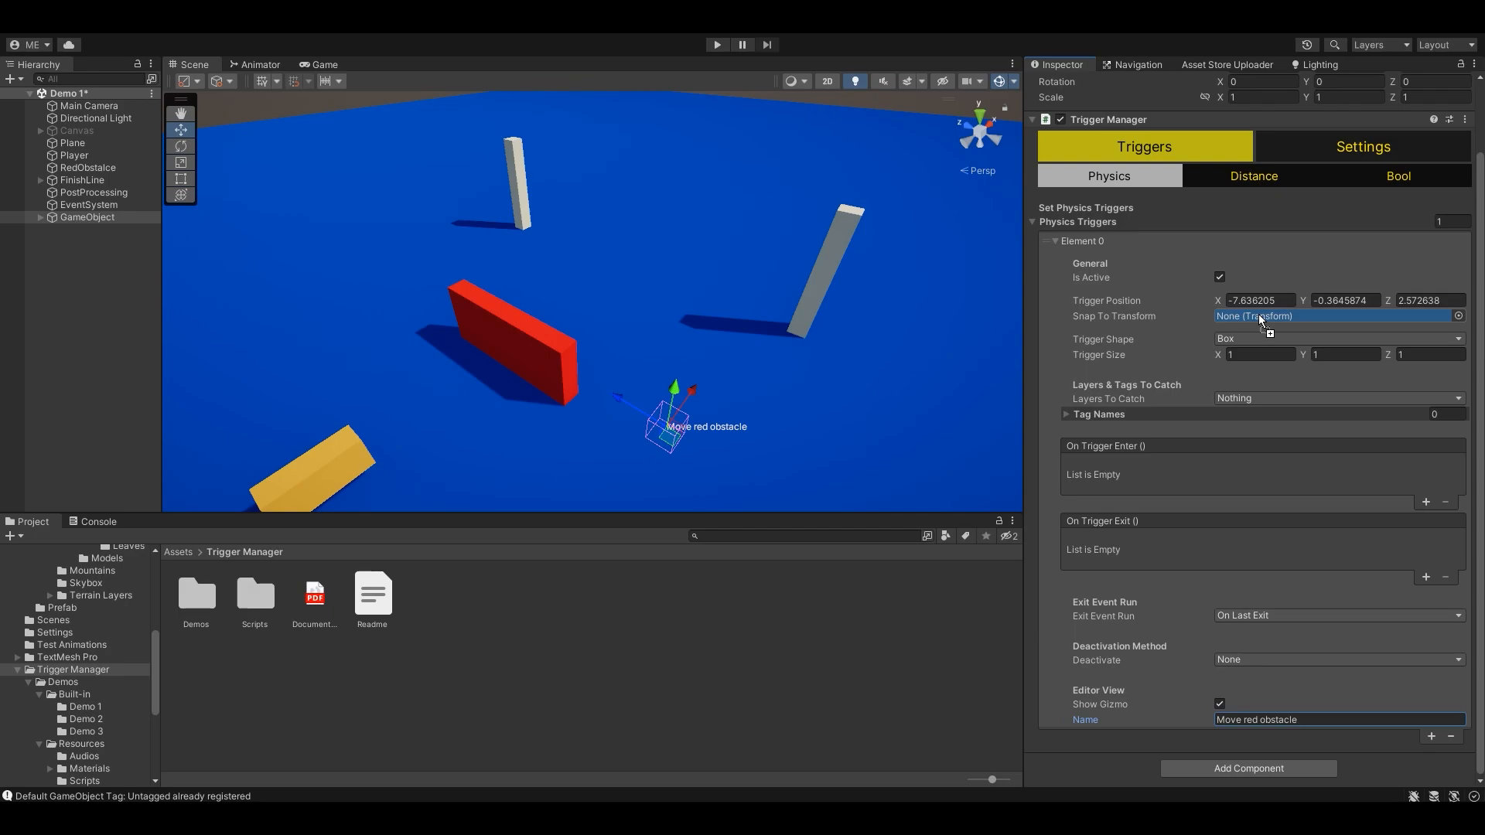
left_click_drag(1260, 317, 1259, 314)
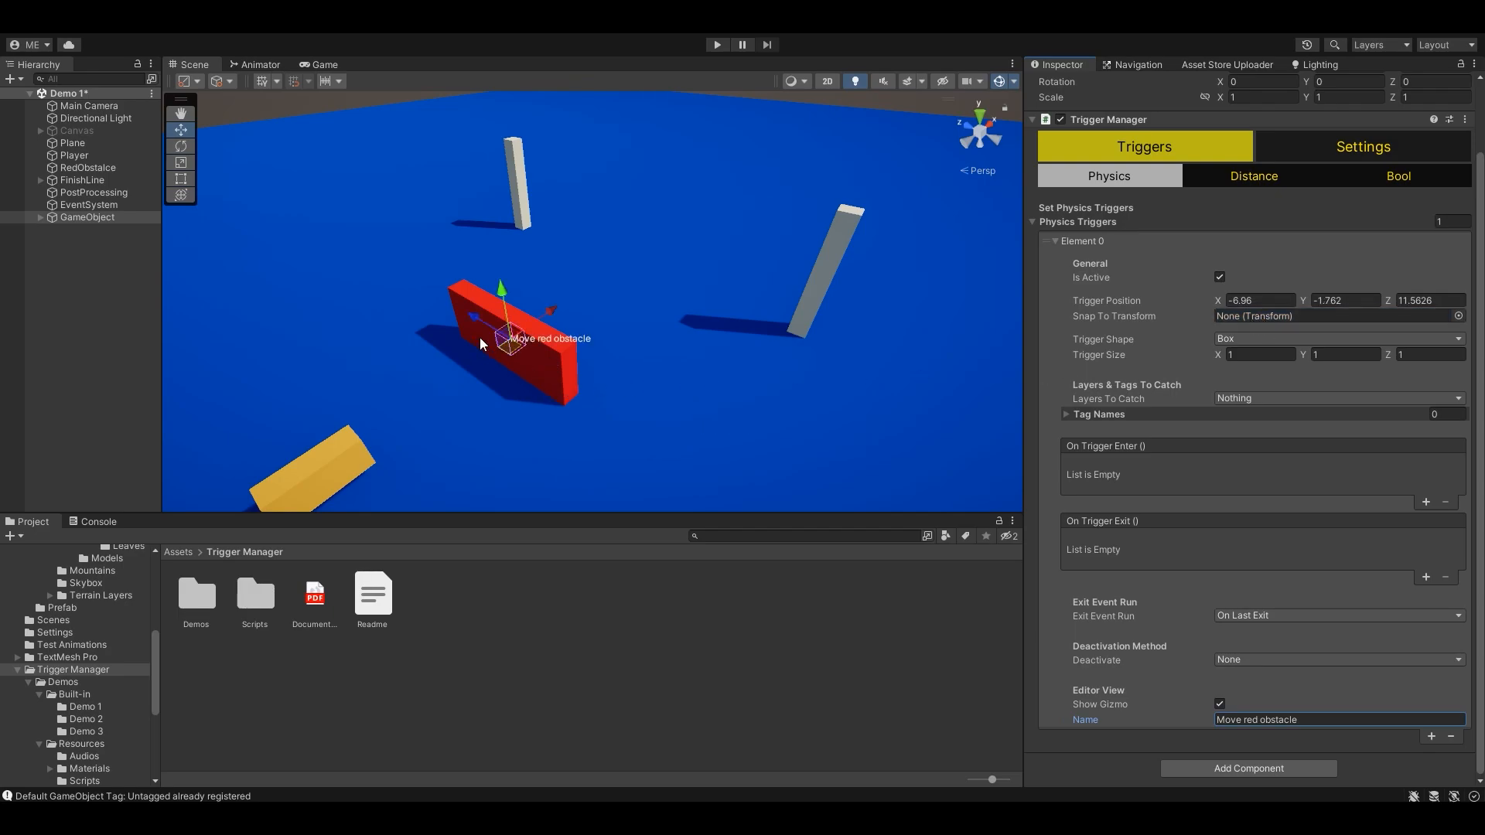
right_click_drag(686, 343, 605, 341)
scroll(628, 363, "up", 6)
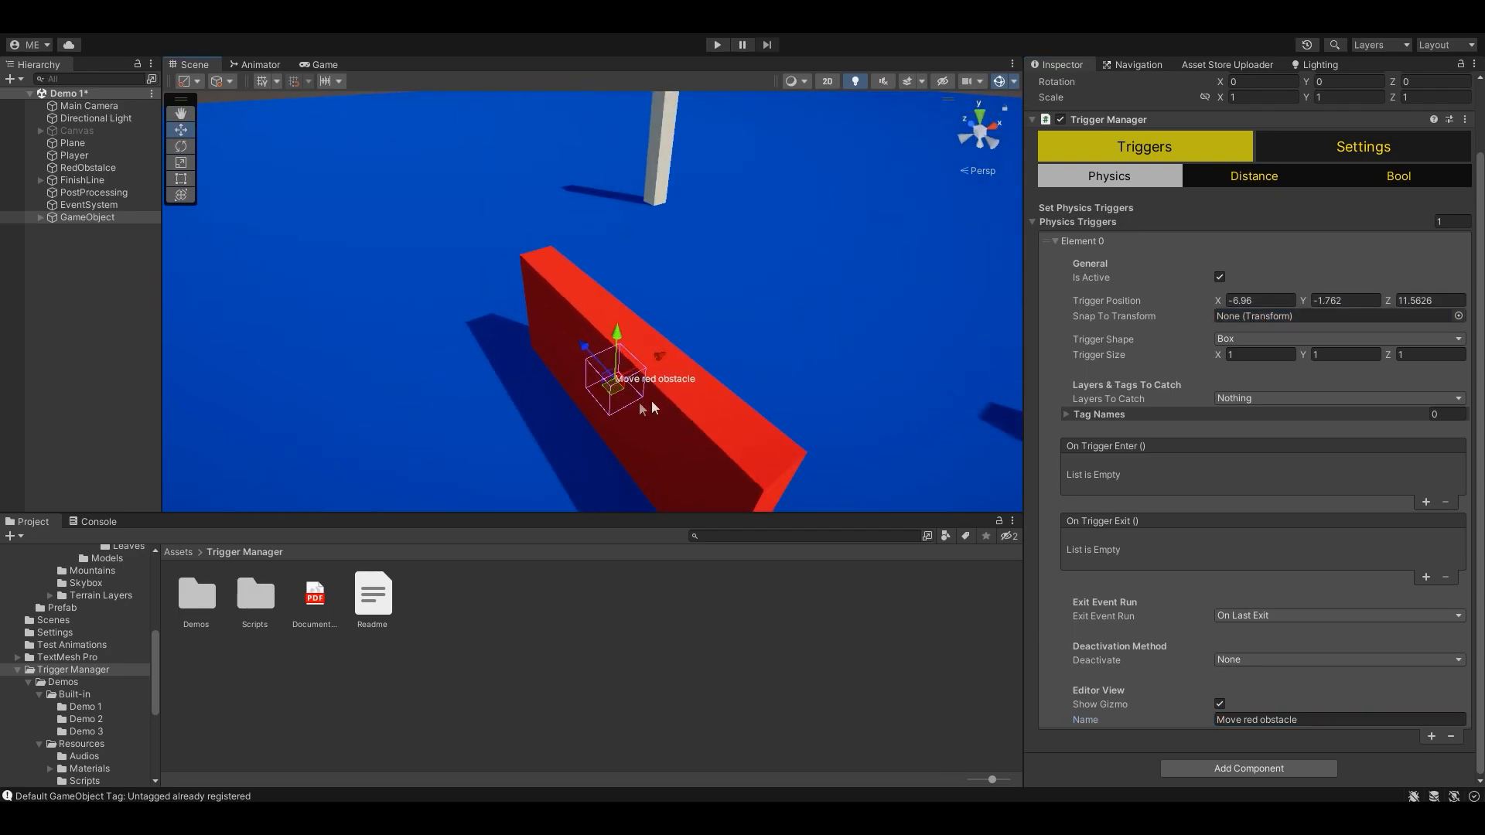
mouse_move(651, 400)
middle_mouse_down()
mouse_move(711, 405)
mouse_move(664, 401)
middle_mouse_up()
scroll(680, 398, "down", 6)
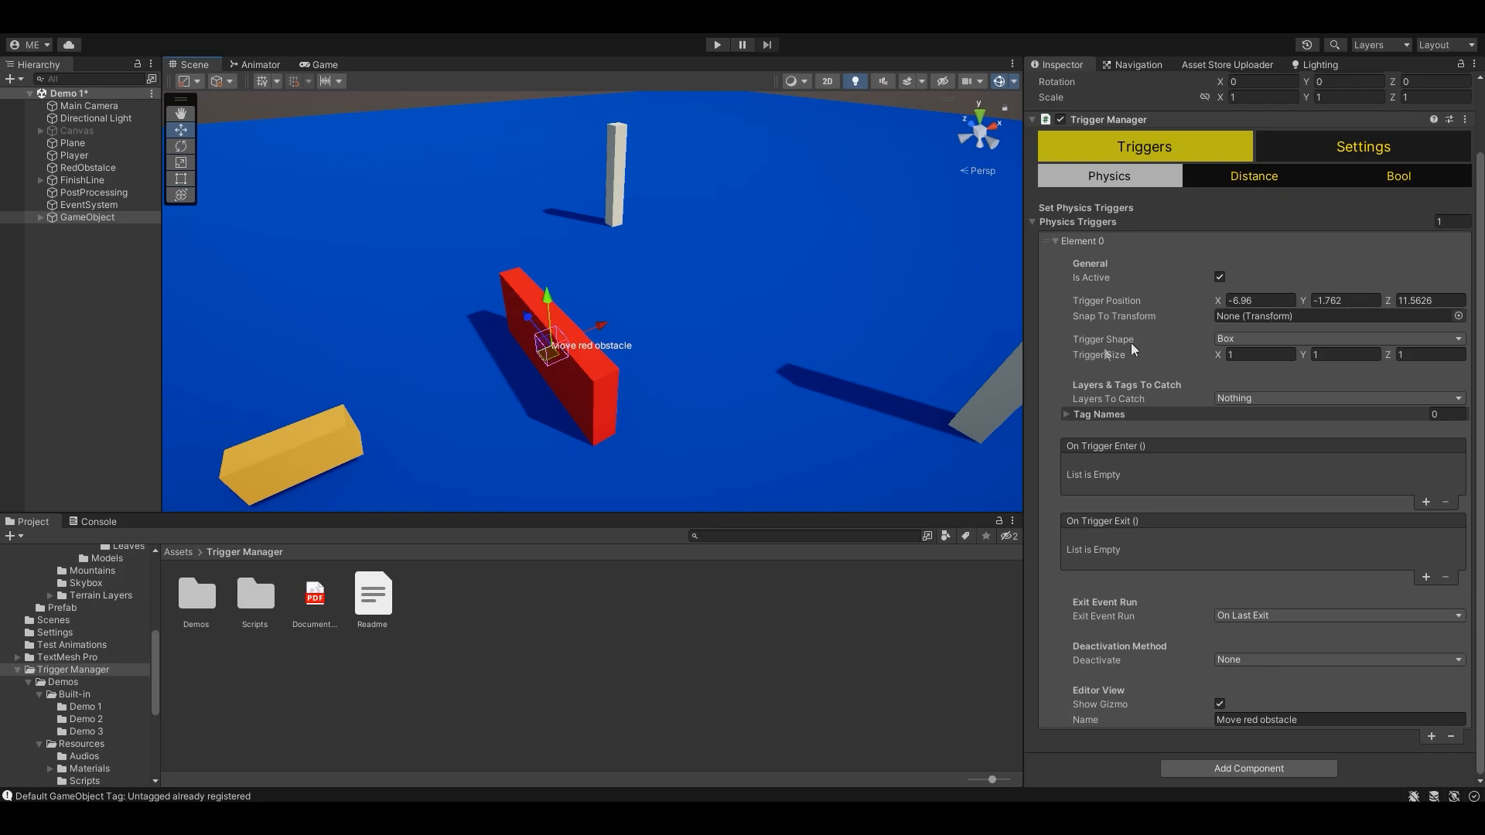
Step: Change the physics trigger's shape to Sphere
right_click_drag(817, 398, 820, 386)
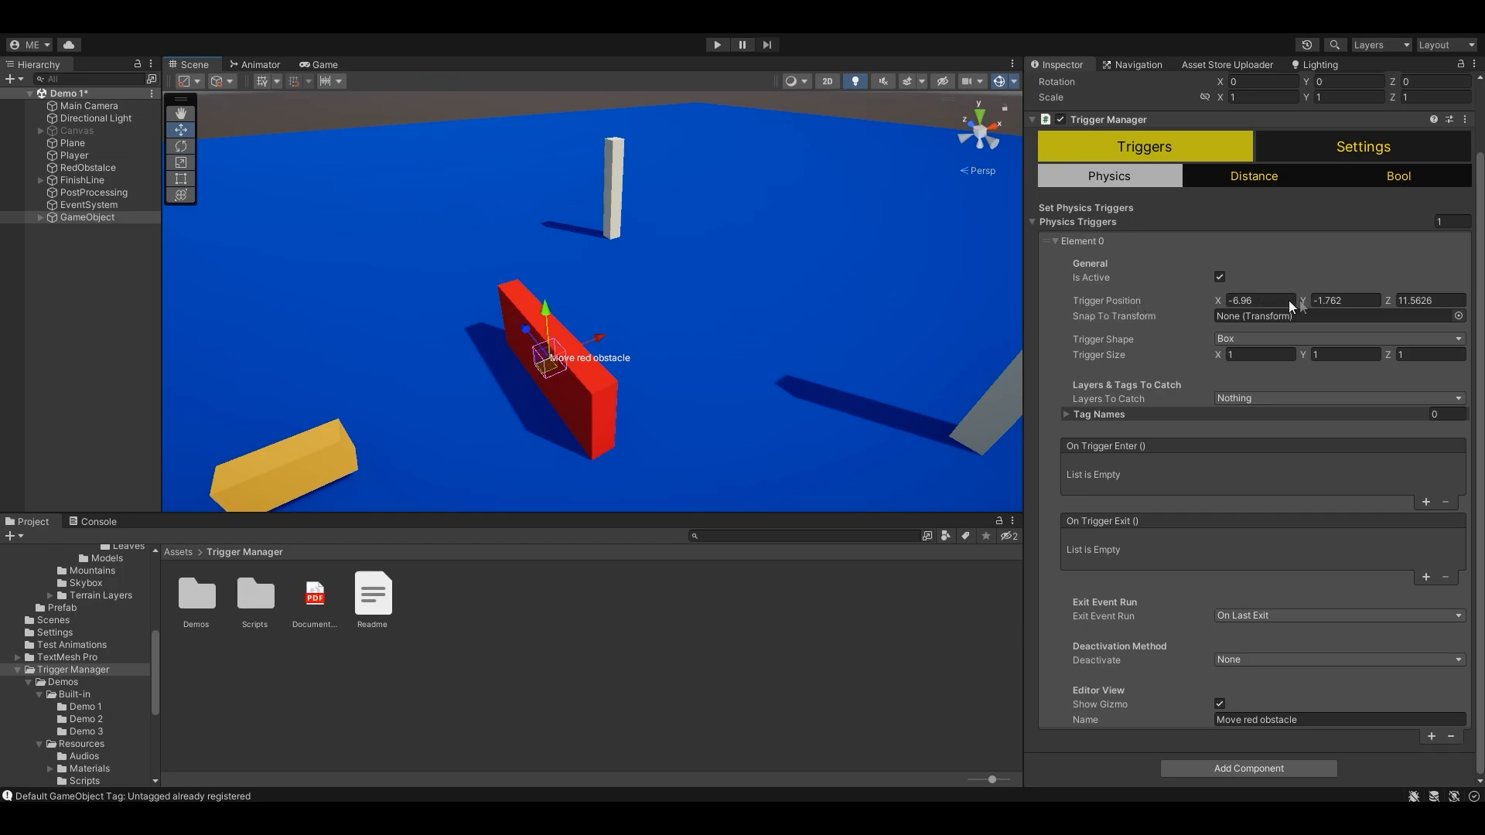
right_click_drag(739, 406, 759, 415)
middle_click_drag(758, 409, 832, 411)
scroll(720, 416, "up", 3)
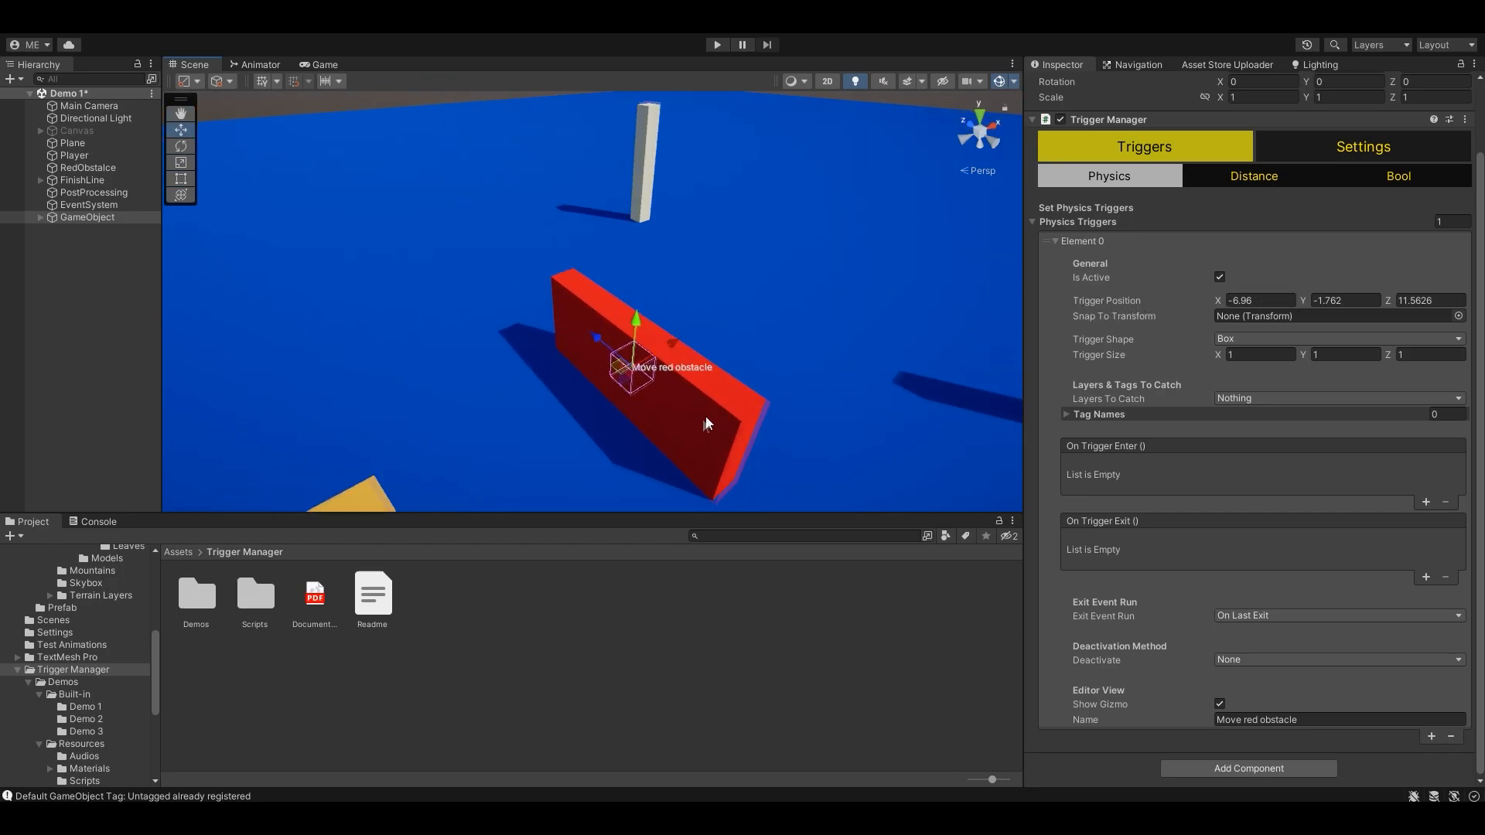
middle_click_drag(650, 386, 771, 392)
right_click_drag(771, 392, 790, 398)
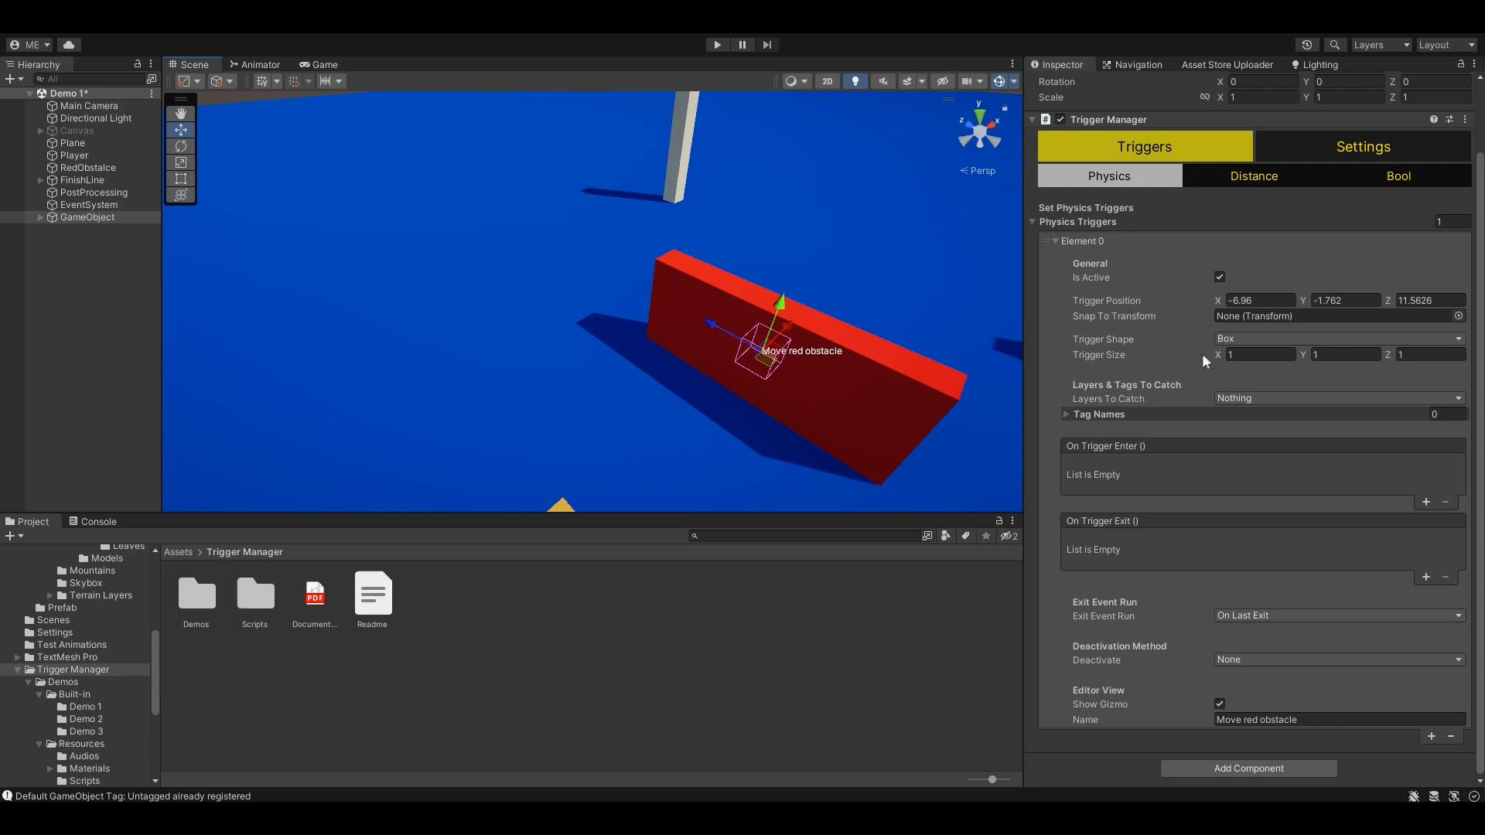
left_click(1249, 340)
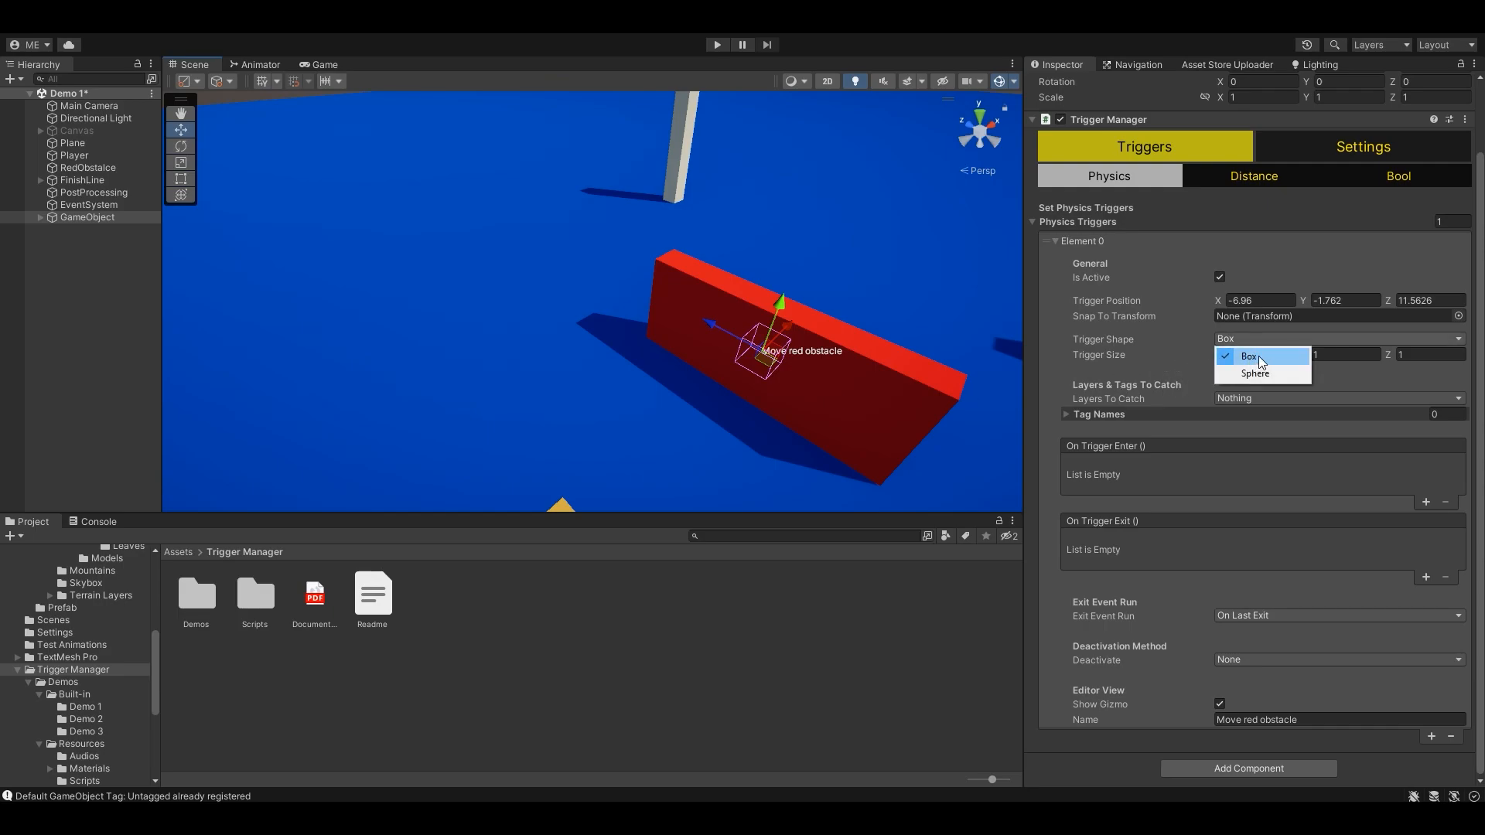
left_click(1269, 374)
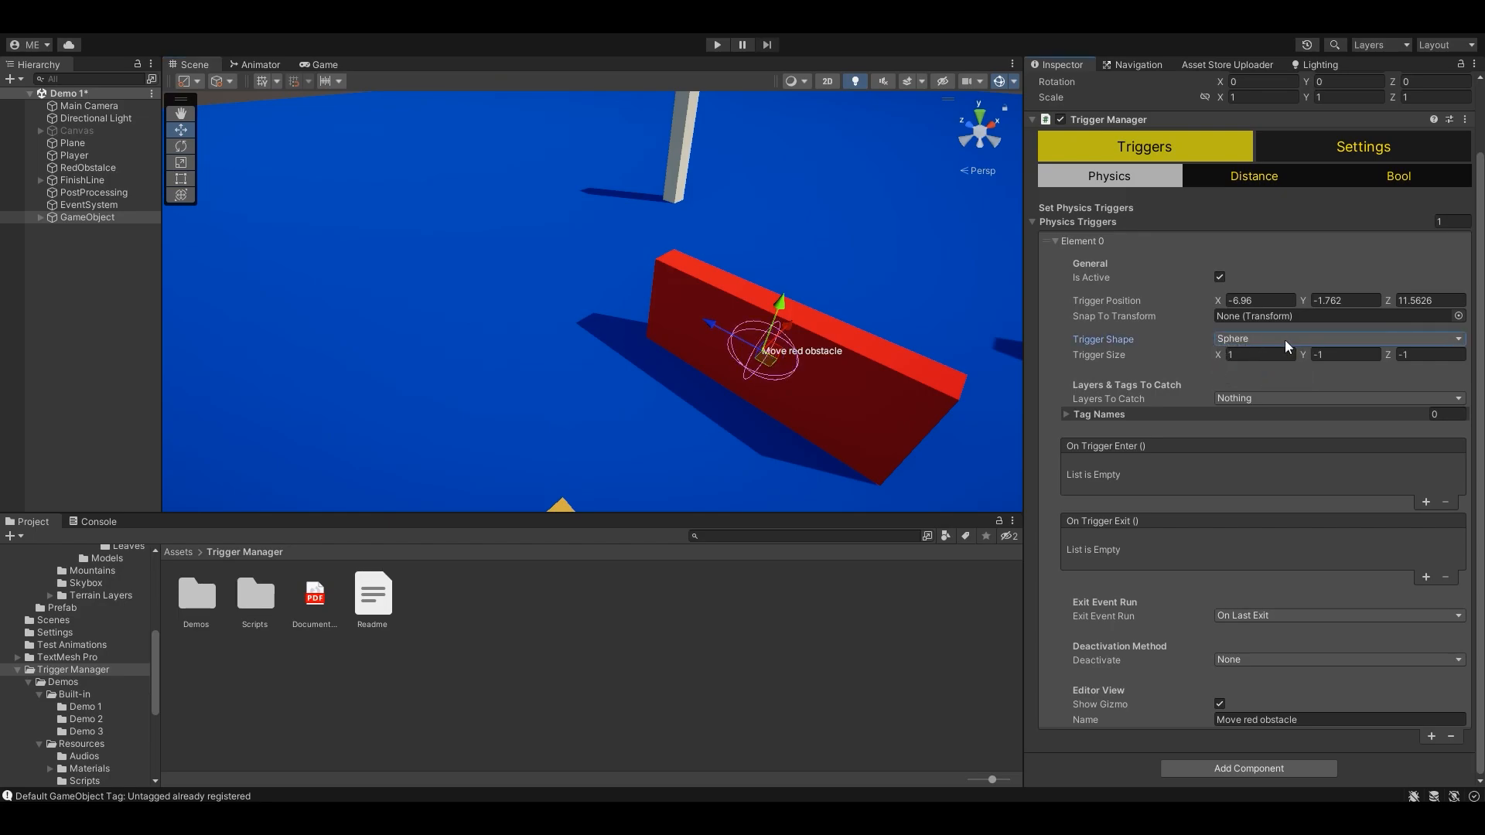
left_click(1338, 355)
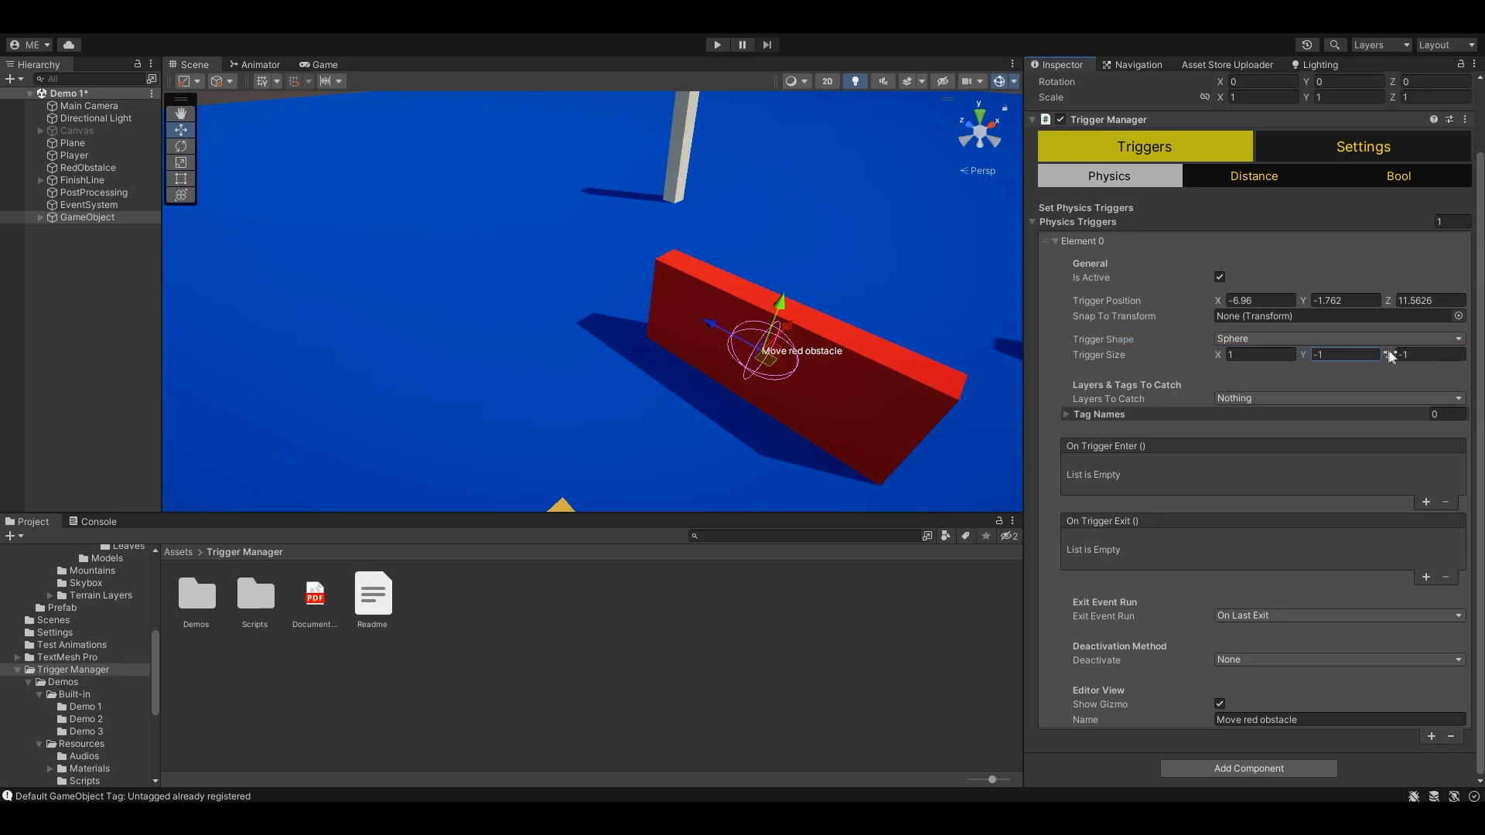
Step: Enlarge the sphere trigger around the red obstacle by setting its X size to about 4.89
left_click(1220, 360)
left_click_drag(1220, 361, 1317, 362)
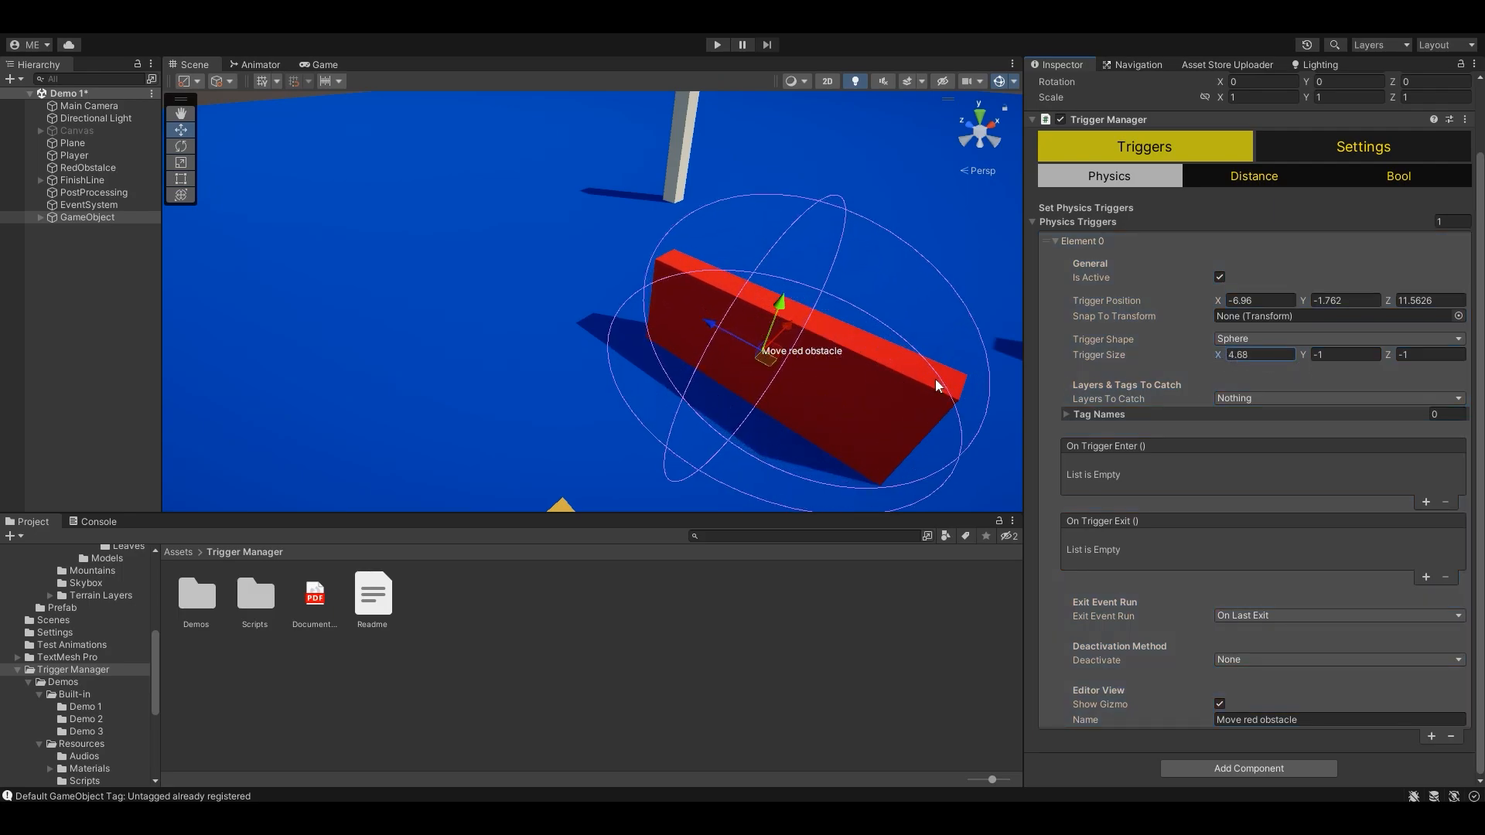
scroll(935, 379, "down", 8)
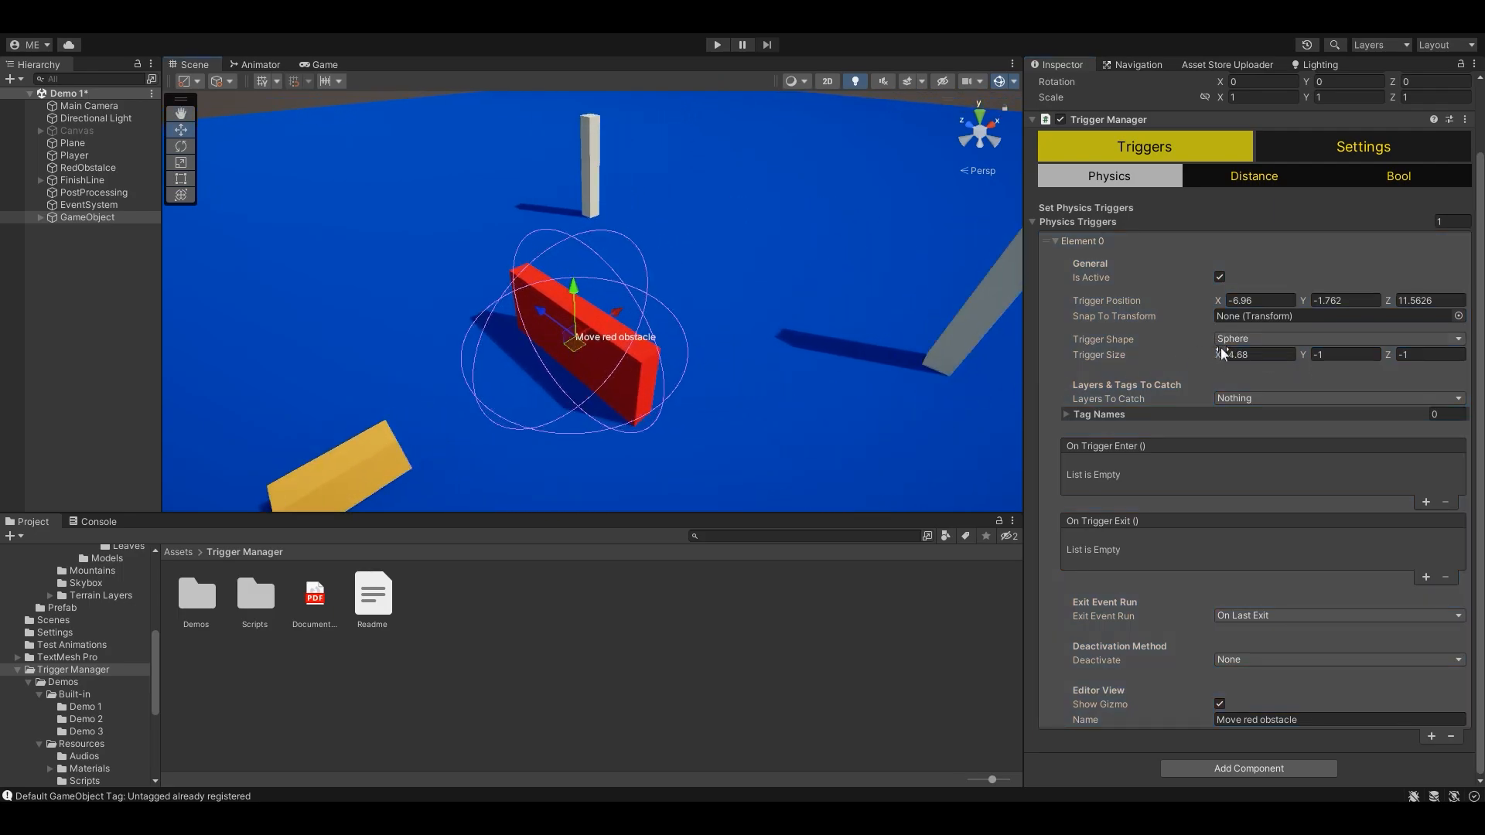
mouse_move(1221, 355)
left_mouse_down()
mouse_move(1244, 357)
mouse_move(1177, 363)
mouse_move(1246, 365)
mouse_move(1208, 362)
left_mouse_up()
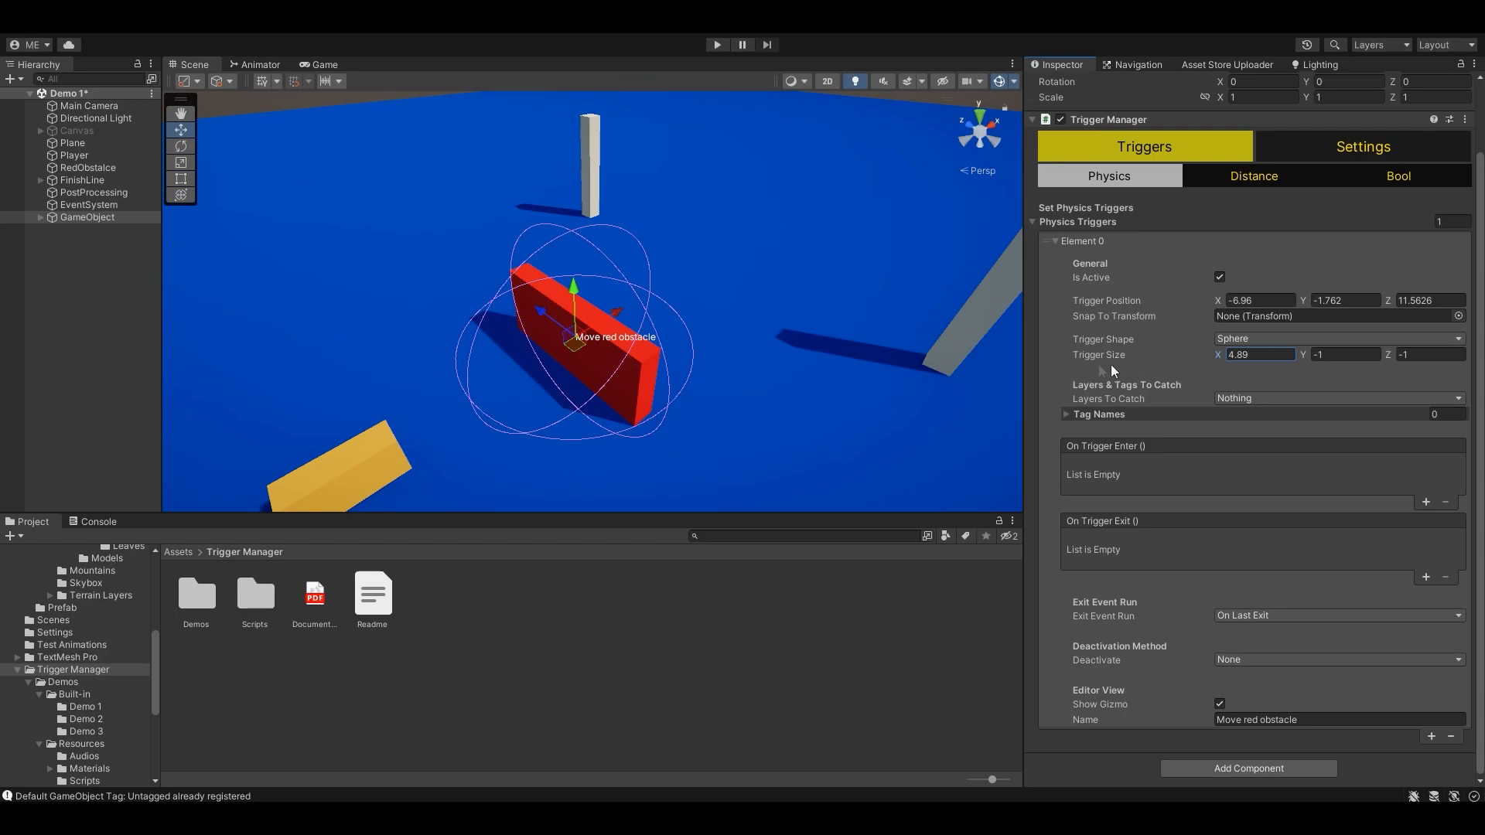
Step: Change the physics trigger's shape to Box and enlarge it to about 3.93 in Y and 3.38 in Z
left_click(1256, 338)
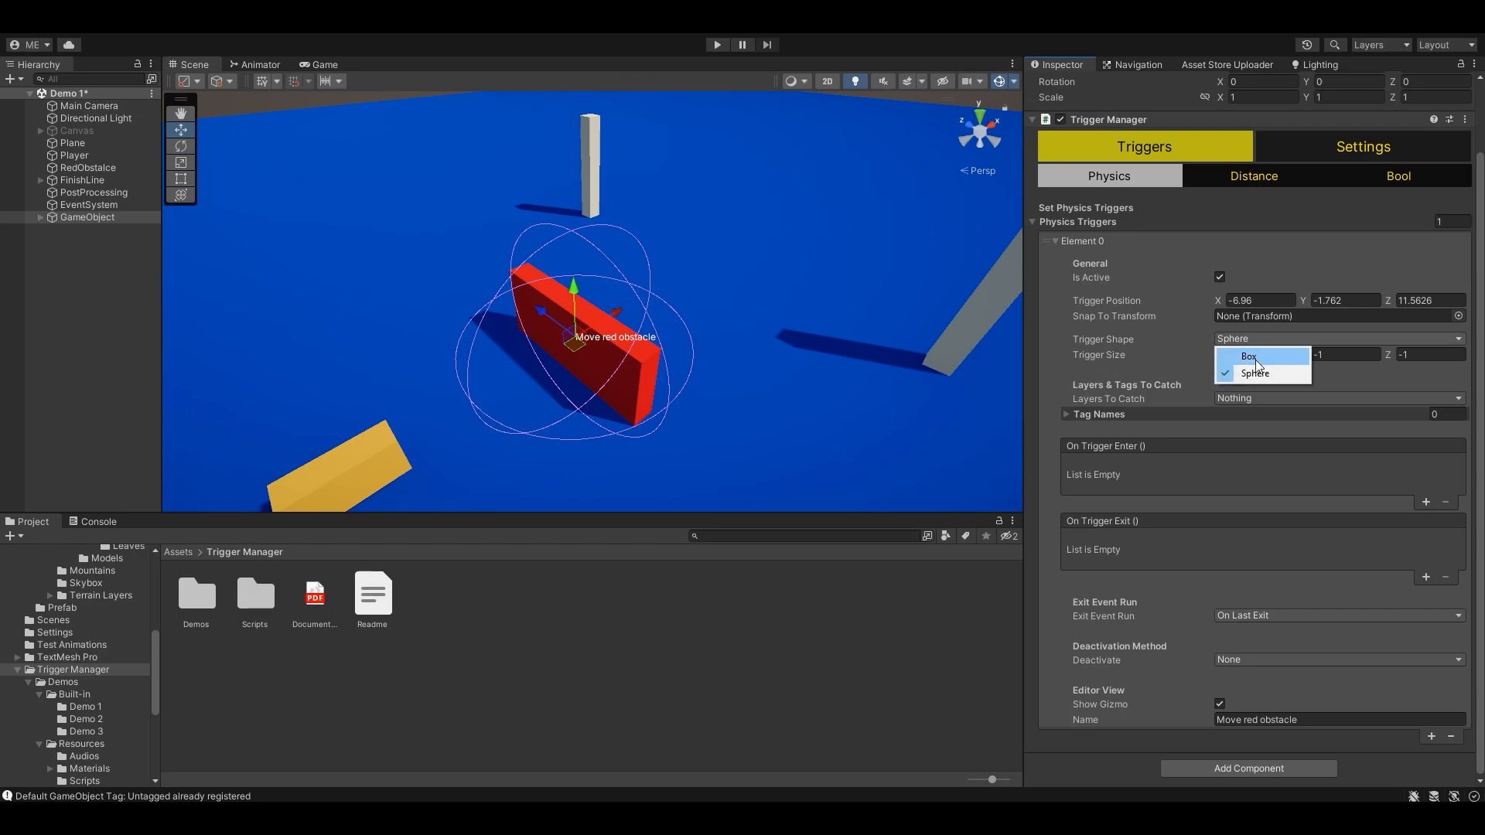
left_click(1249, 357)
left_click_drag(1218, 357, 1216, 364)
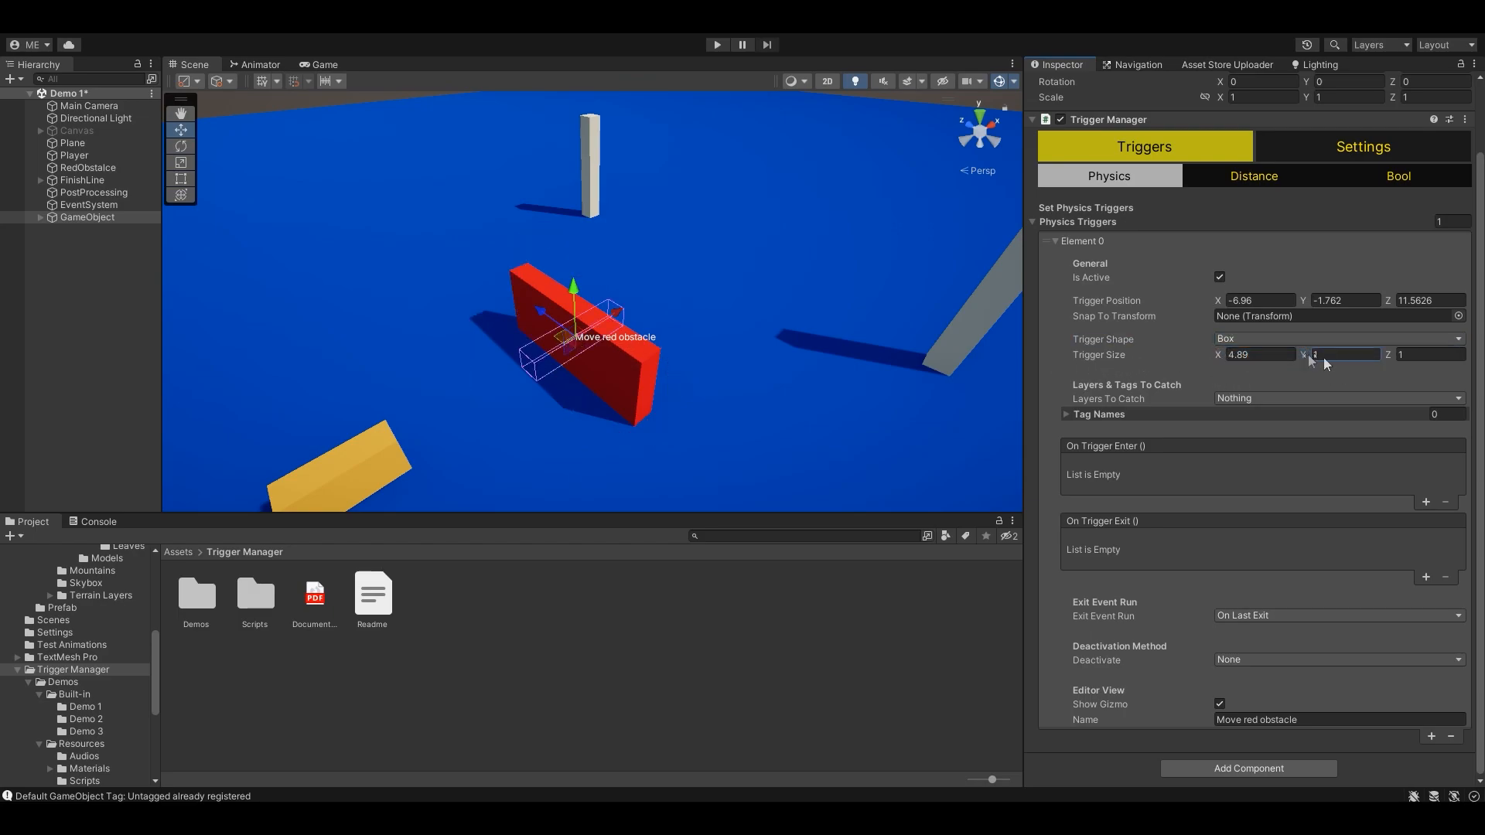
left_click_drag(1307, 354, 1436, 359)
left_click(1390, 357)
Step: Set the box trigger's size to 6 in Y and 9 in Z so it encloses the red obstacle
right_click_drag(879, 360, 922, 391)
key("a")
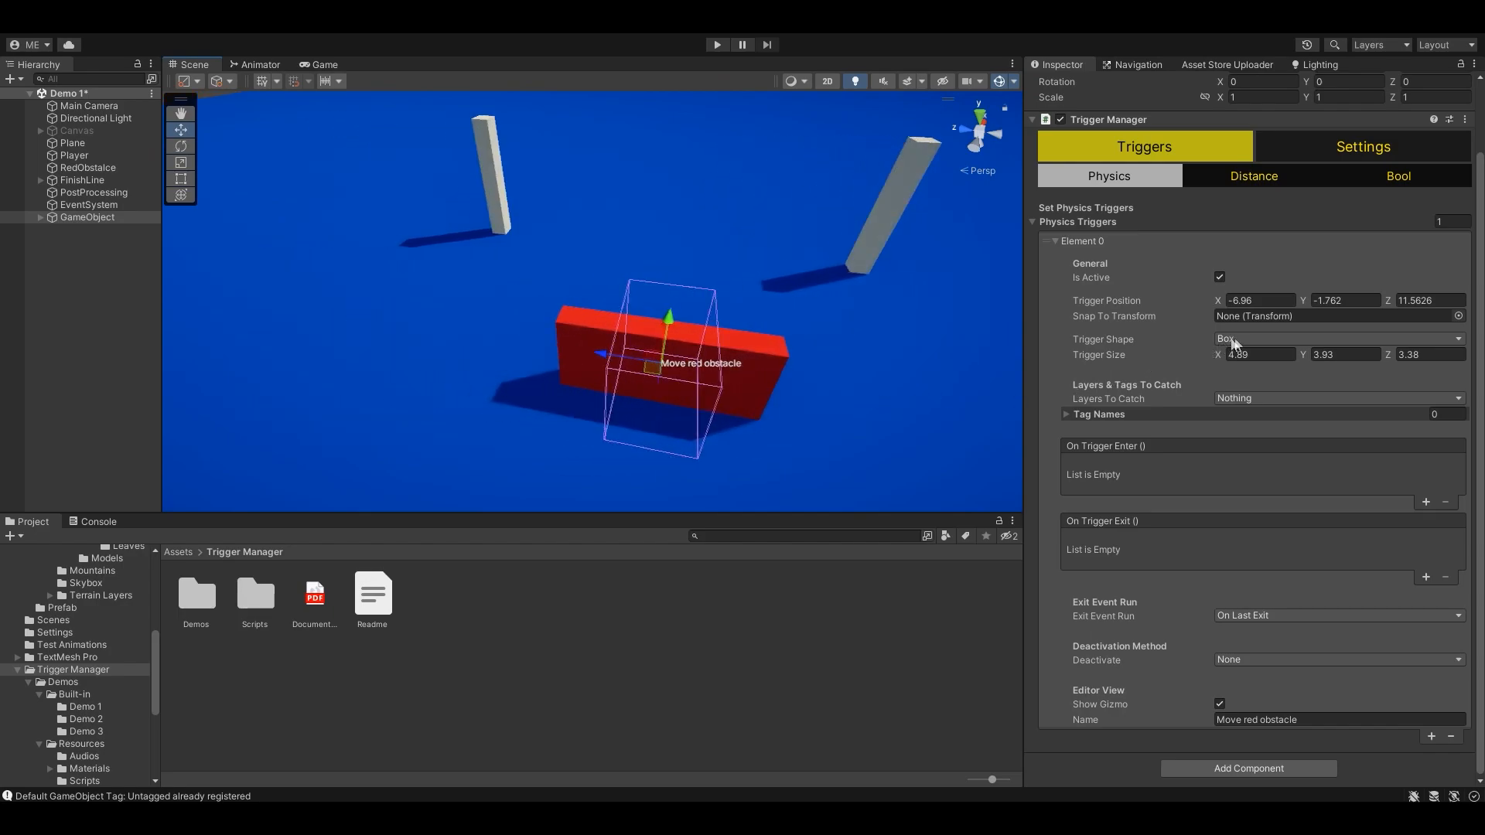
left_click_drag(1303, 353, 1318, 356)
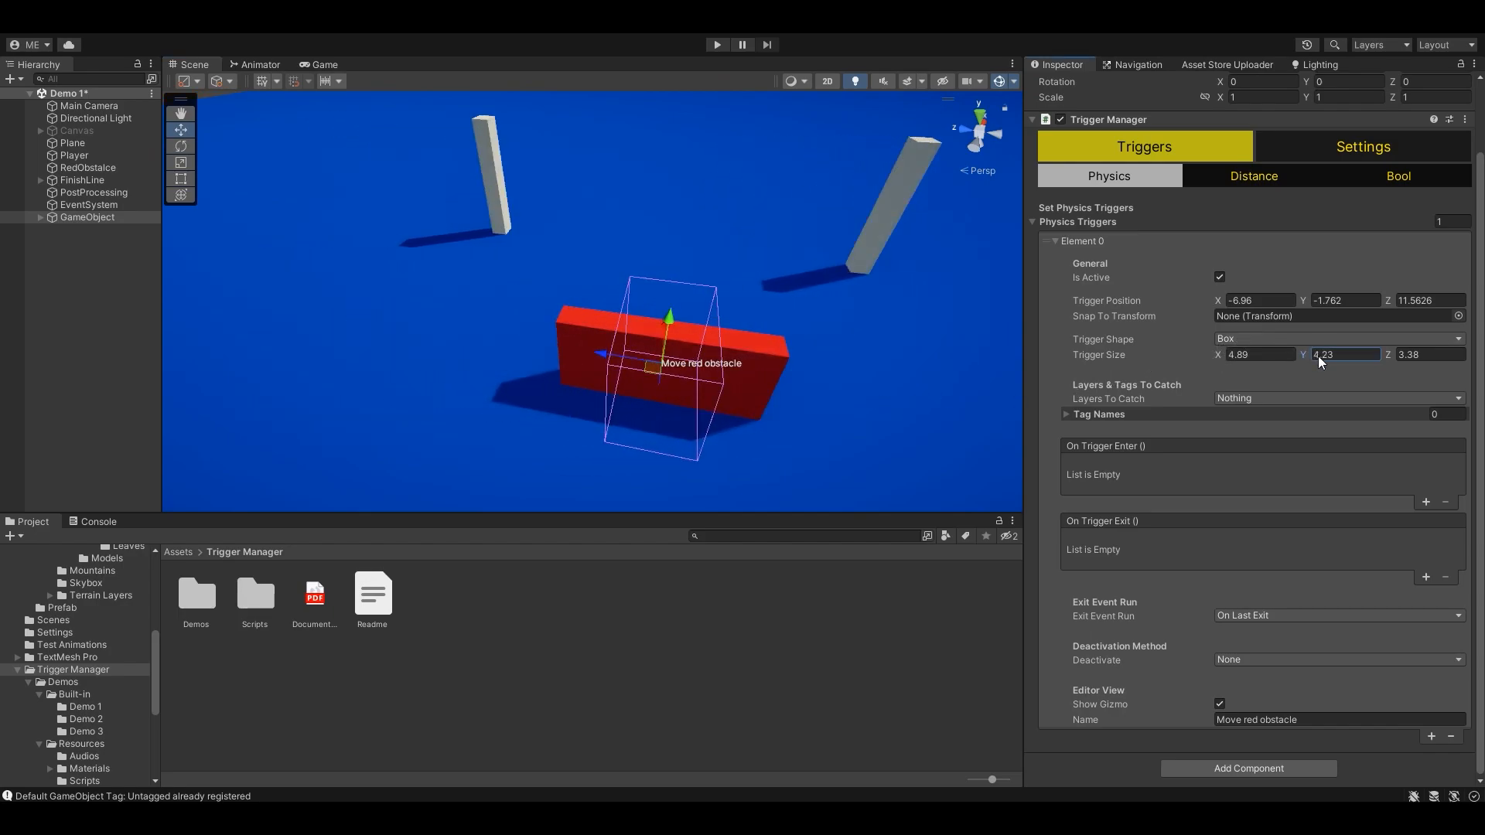
left_click(1359, 359)
type("6")
left_click(1394, 354)
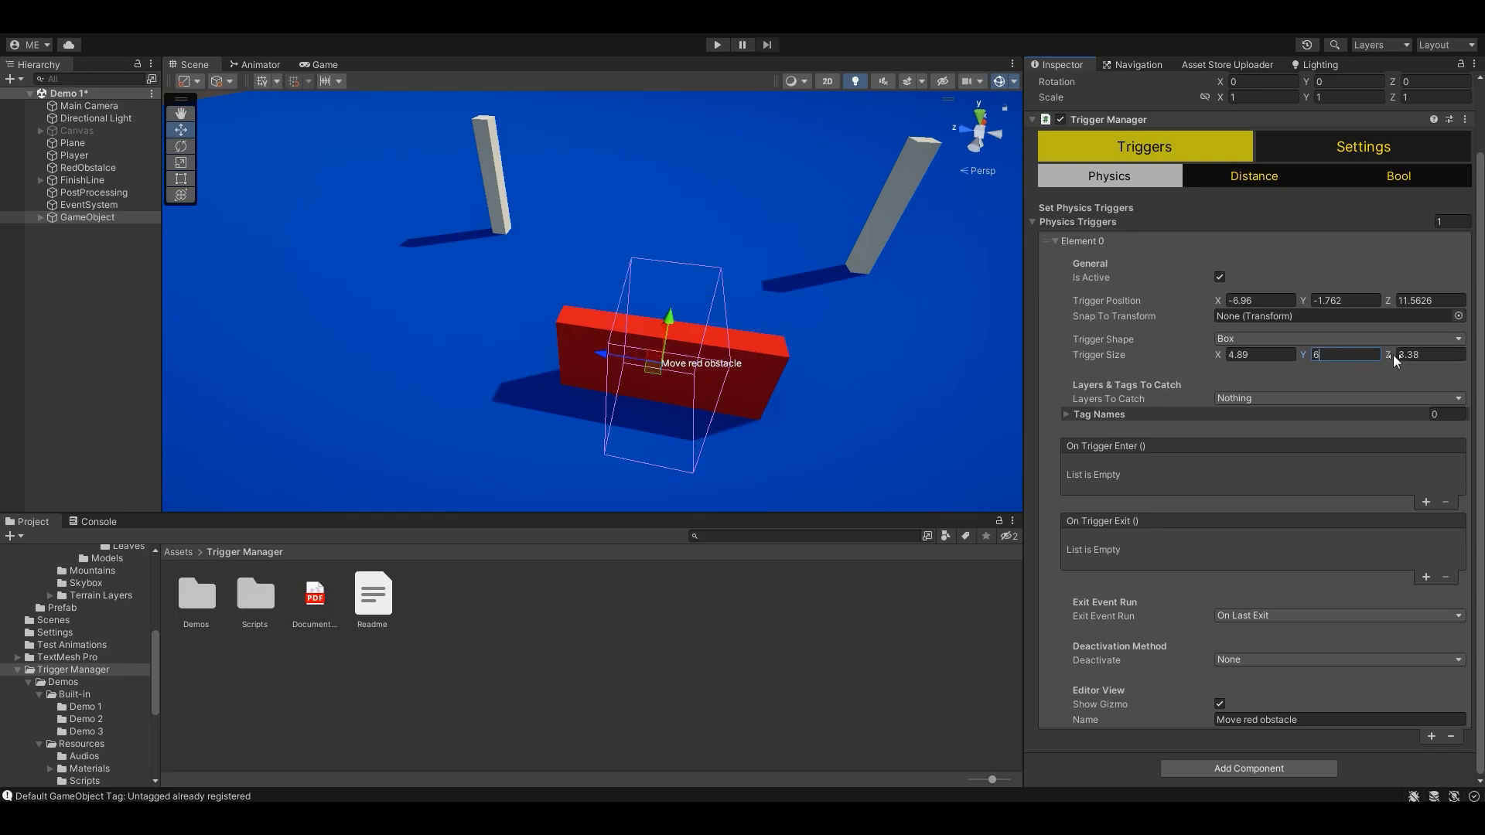
type("5.25")
left_click_drag(1425, 357, 13, 367)
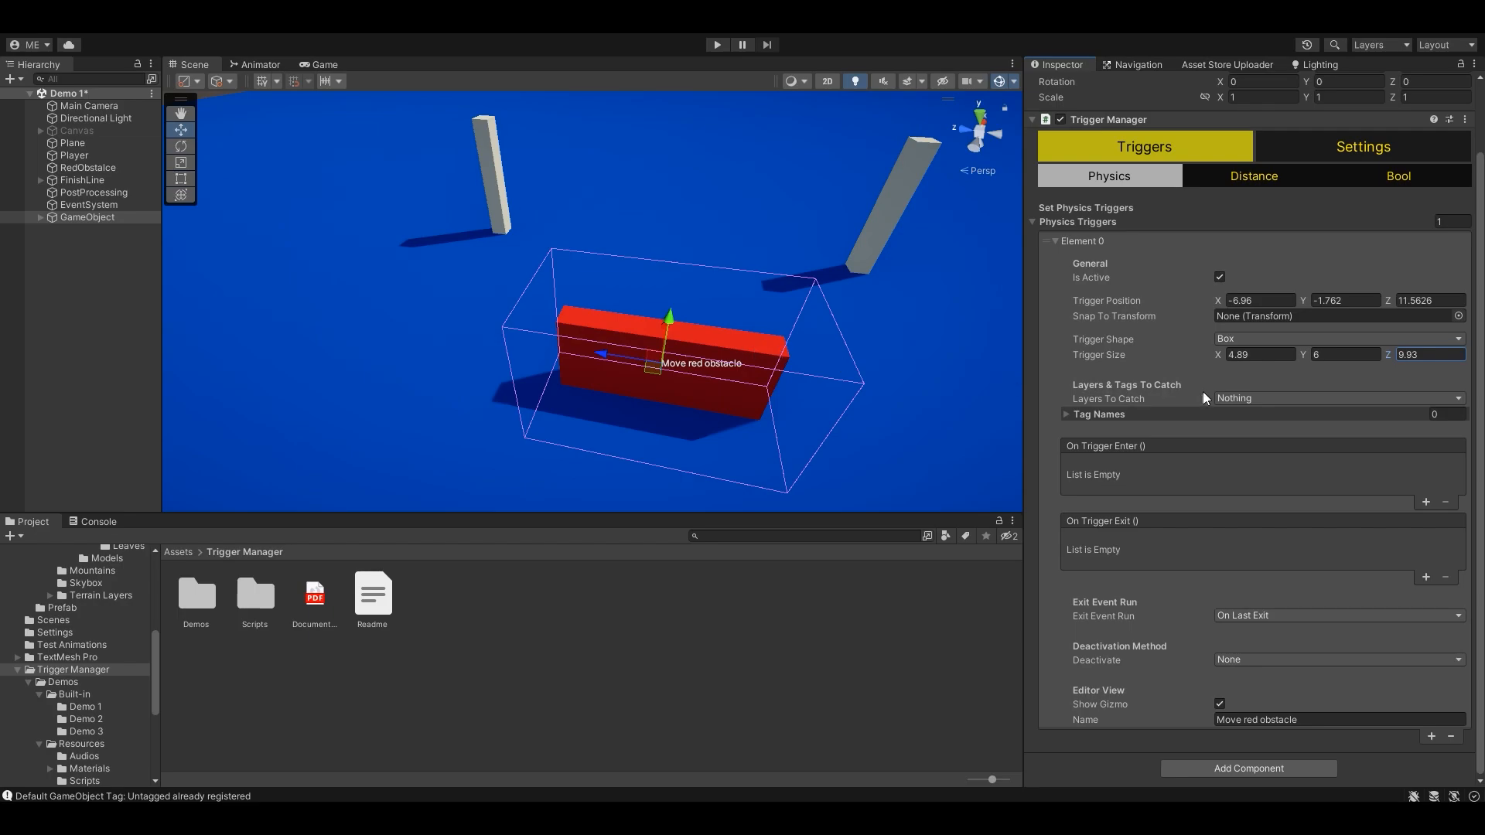
left_click(1446, 355)
type("9")
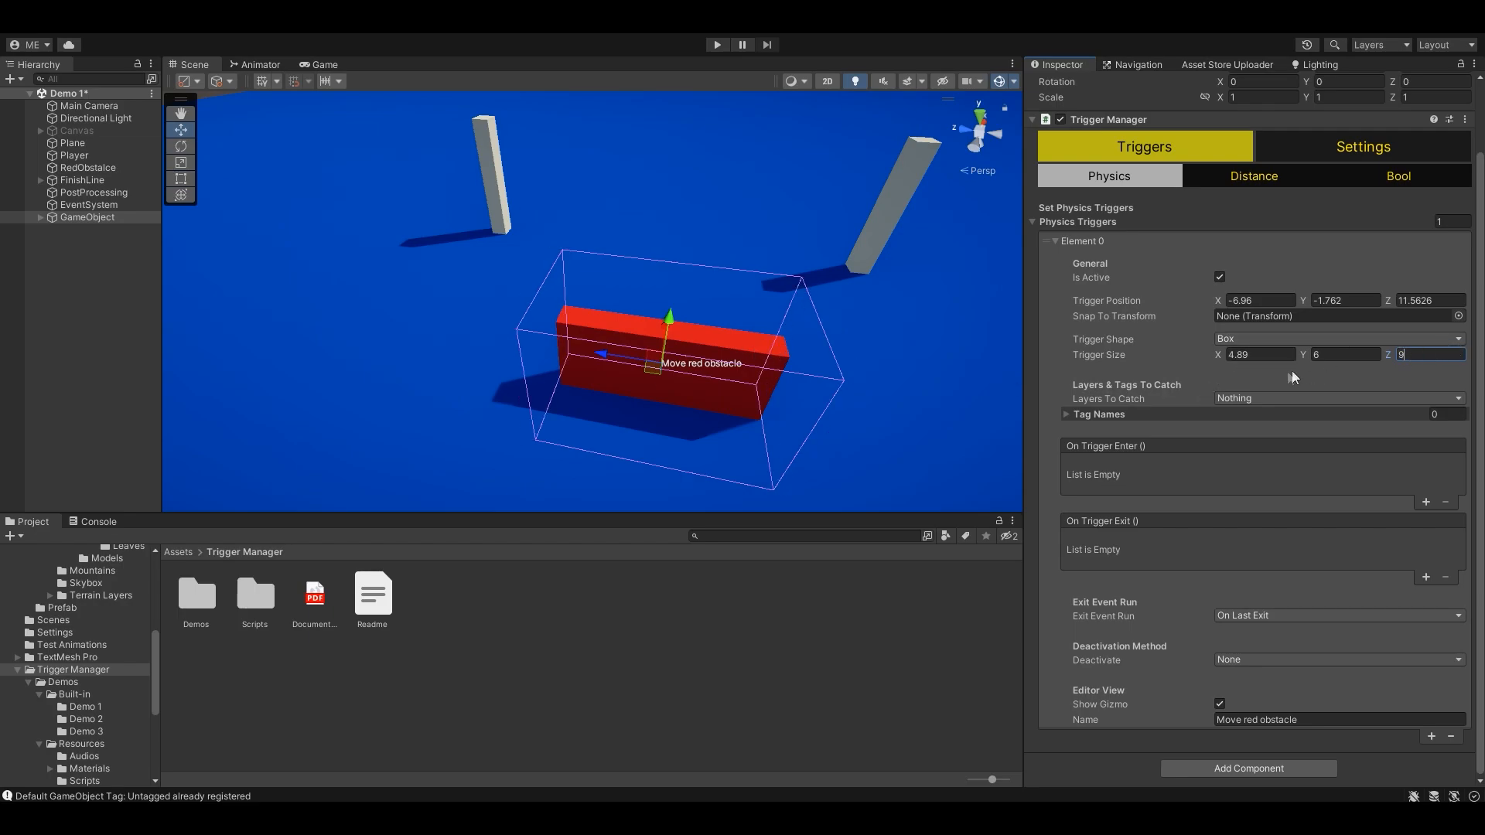
Step: Set the box trigger's X size to 5 to cover both sides of the red obstacle
right_click_drag(802, 363, 625, 447)
scroll(635, 425, "down", 3)
scroll(639, 422, "up", 3)
scroll(633, 332, "down", 5)
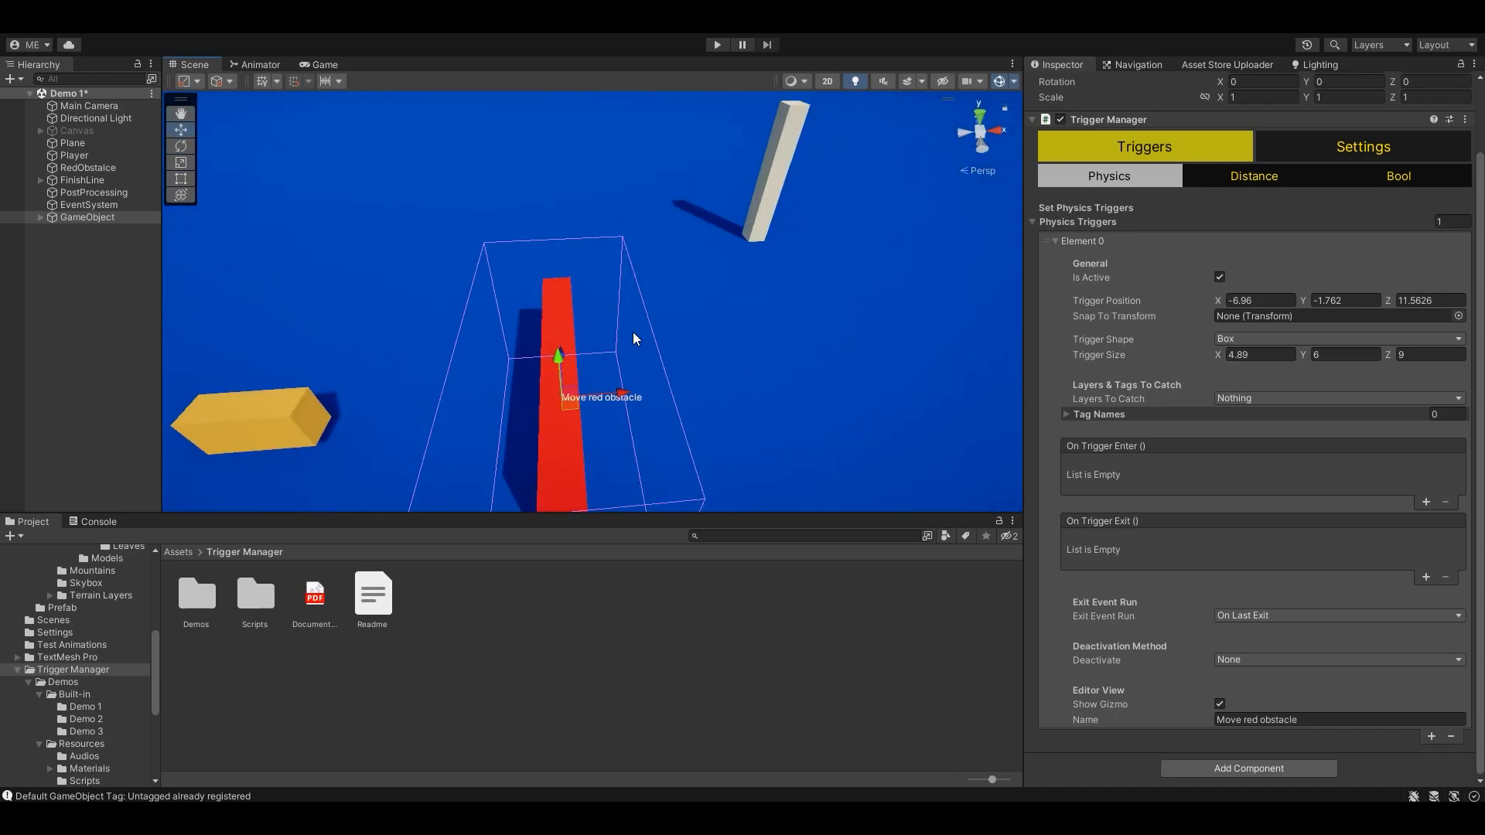
left_click(1277, 355)
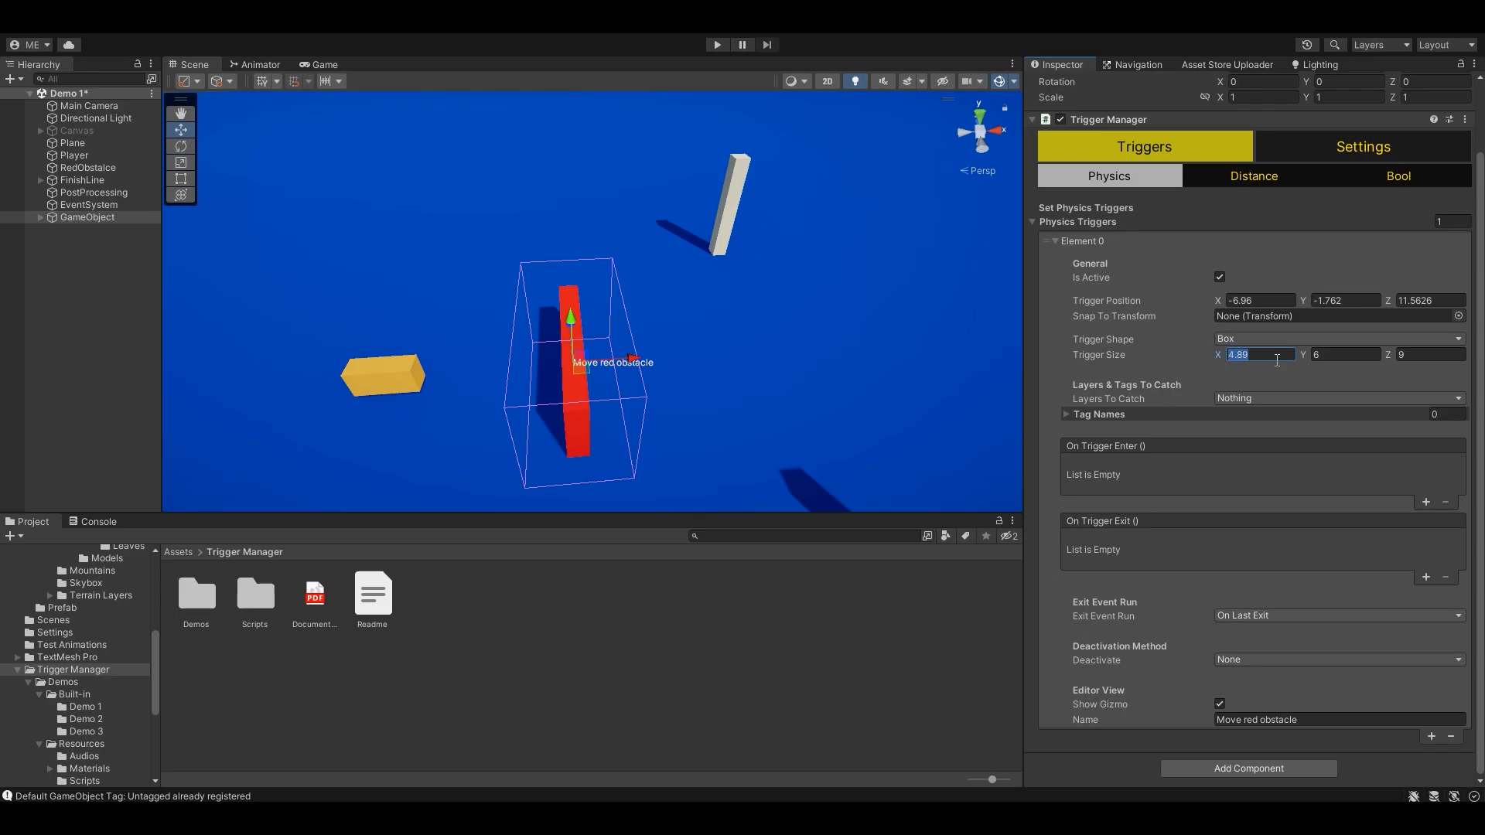
type("5")
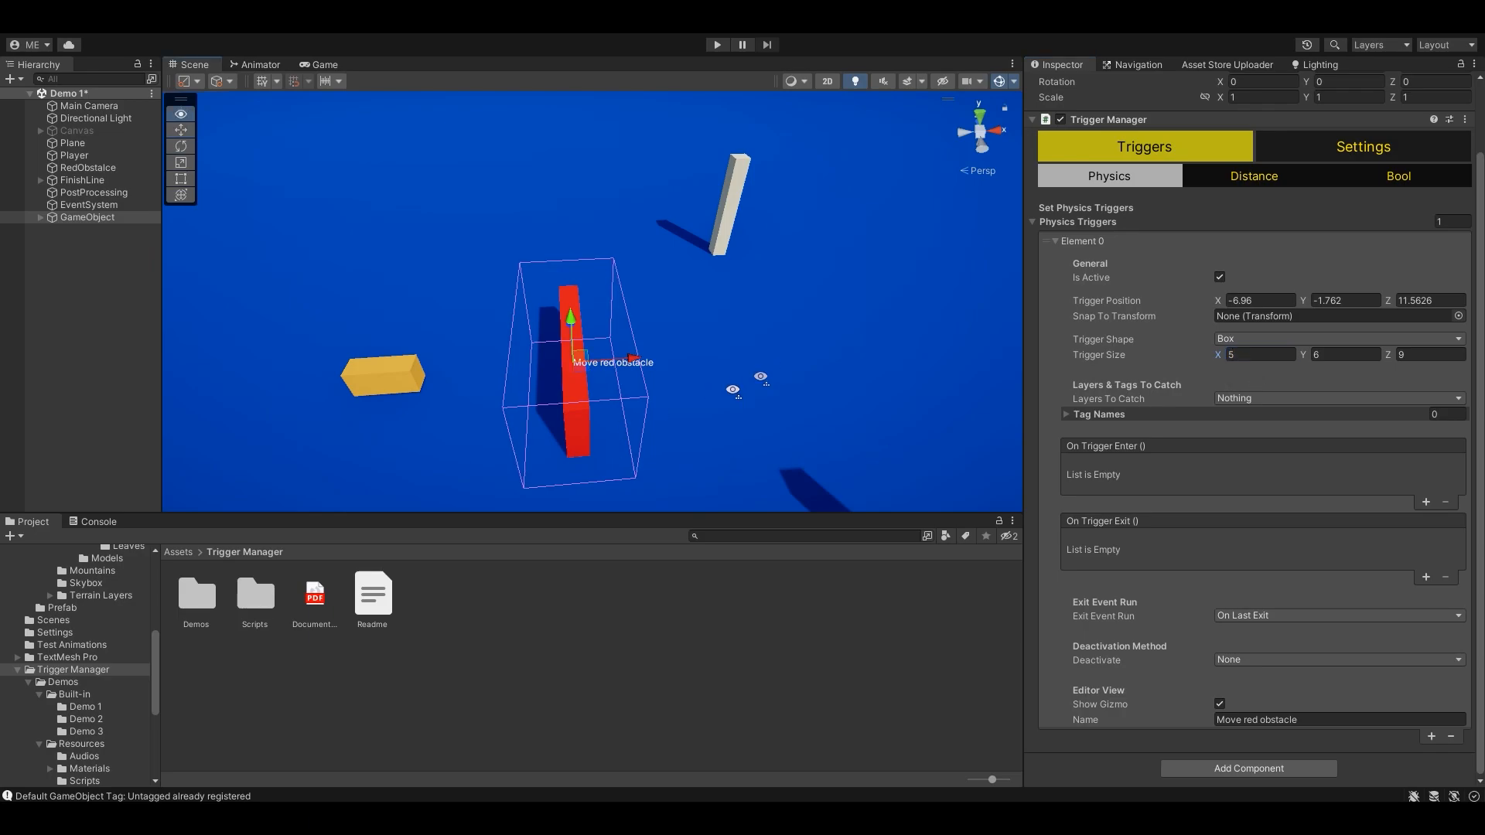
Step: Inspect the Player object's components for the collider that the trigger needs to catch it
key("w")
mouse_move(781, 371)
right_mouse_down()
mouse_move(671, 411)
mouse_move(789, 388)
right_mouse_up()
scroll(785, 390, "down", 3)
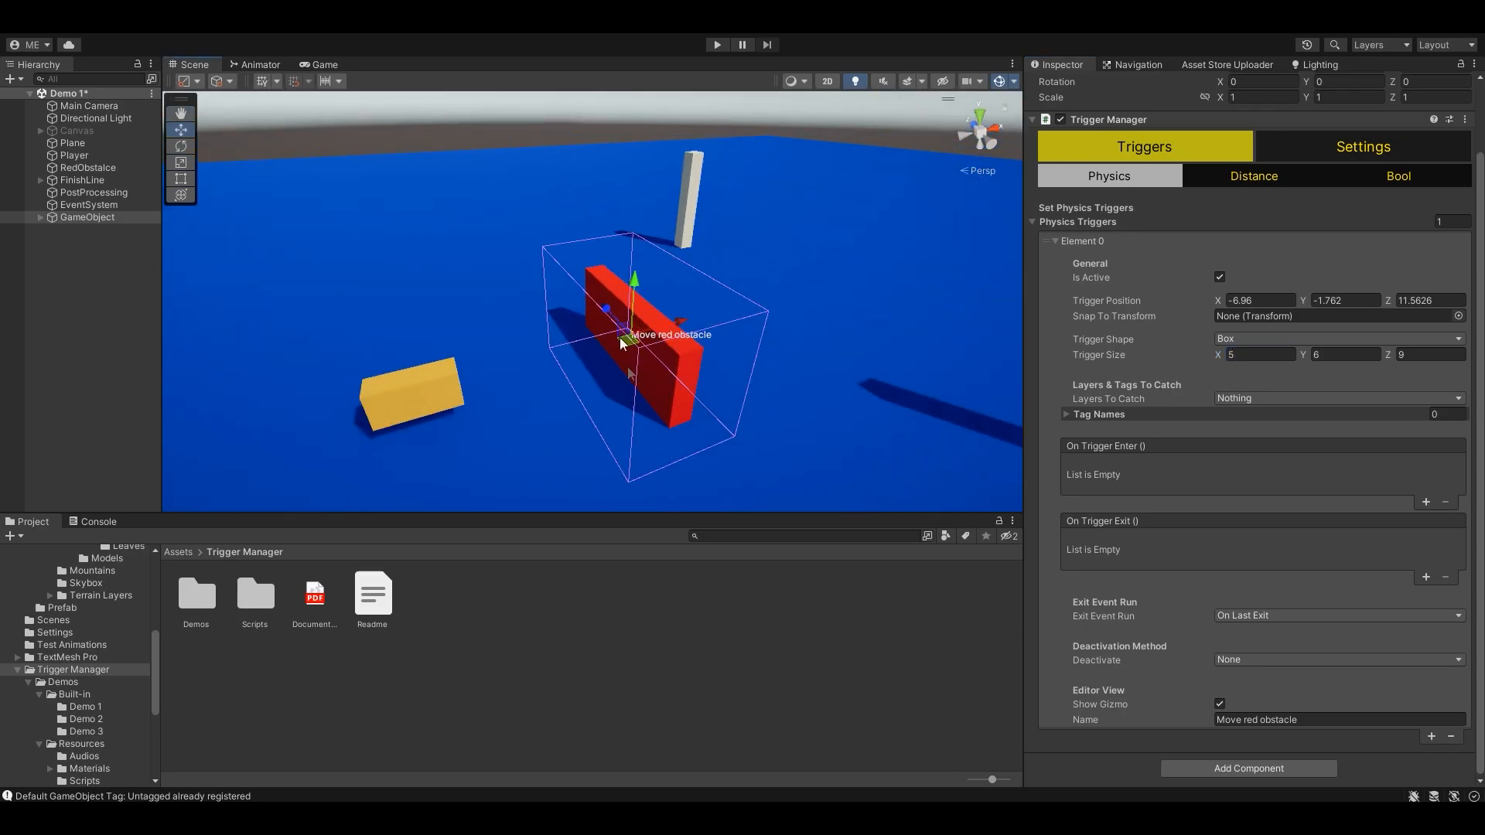
mouse_move(636, 412)
right_mouse_down()
mouse_move(685, 395)
mouse_move(661, 401)
right_mouse_up()
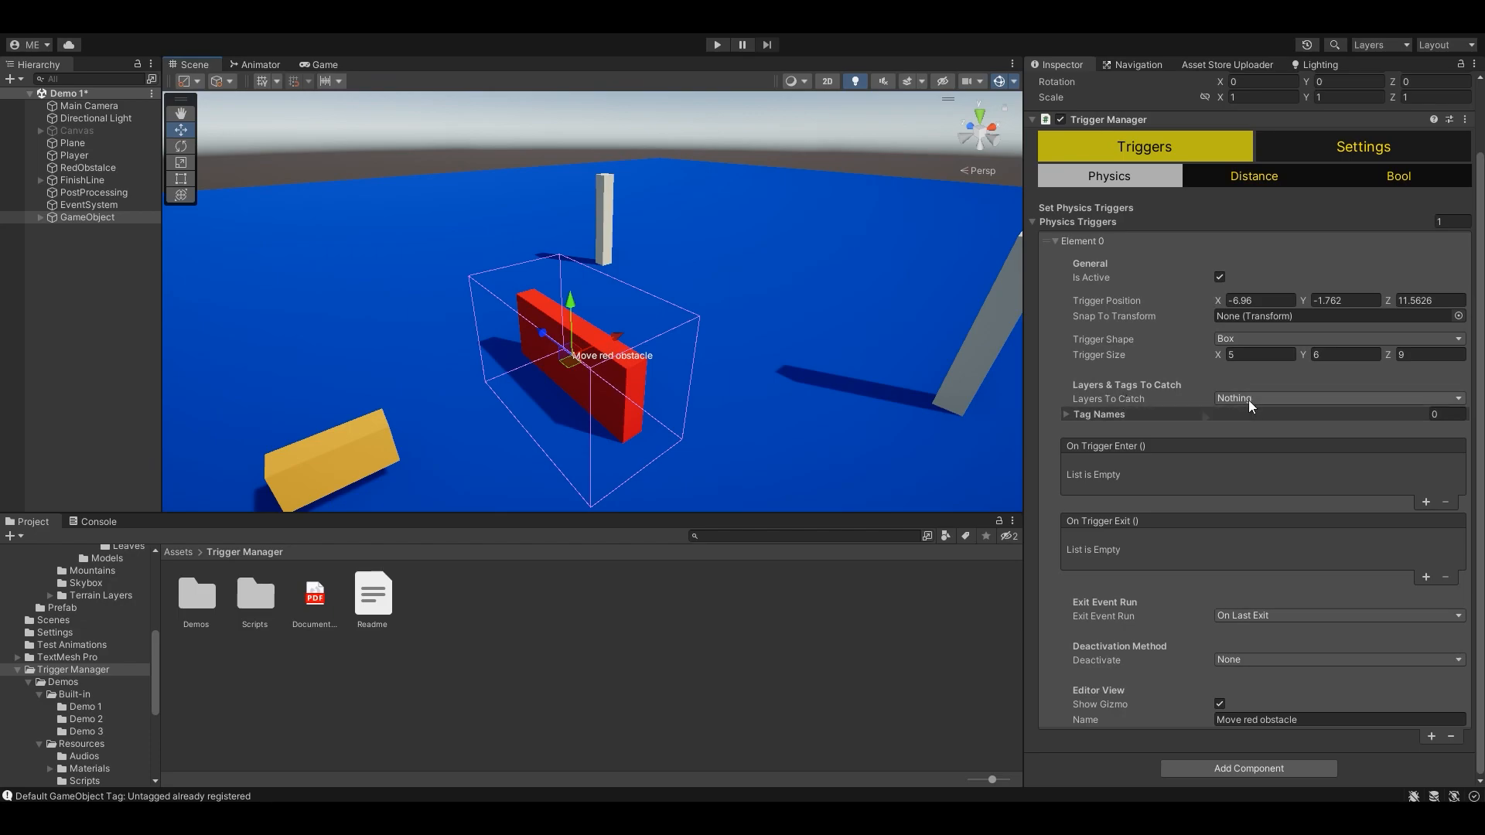
right_click_drag(700, 348, 633, 356)
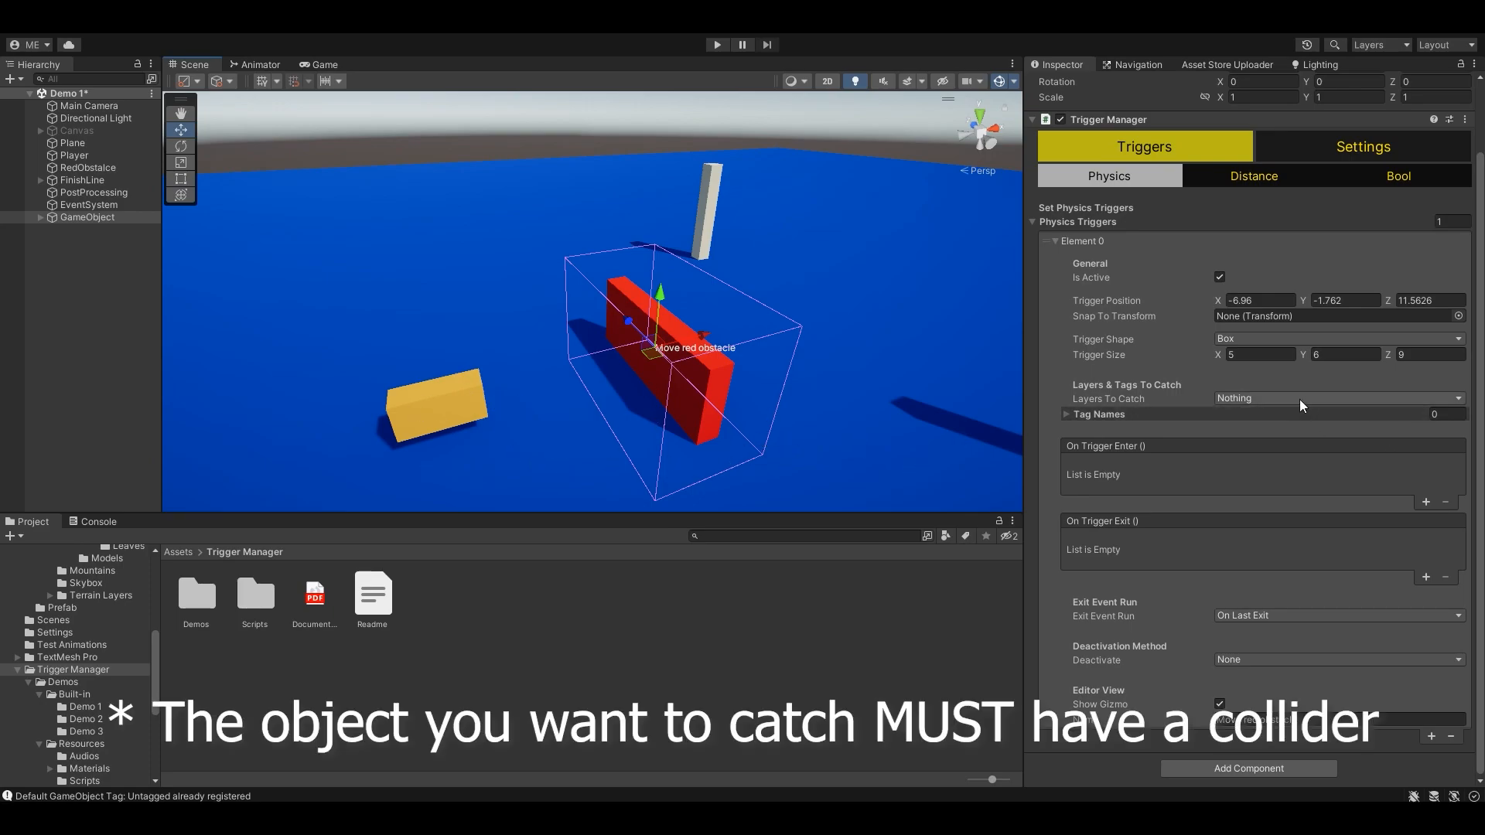
left_click(103, 155)
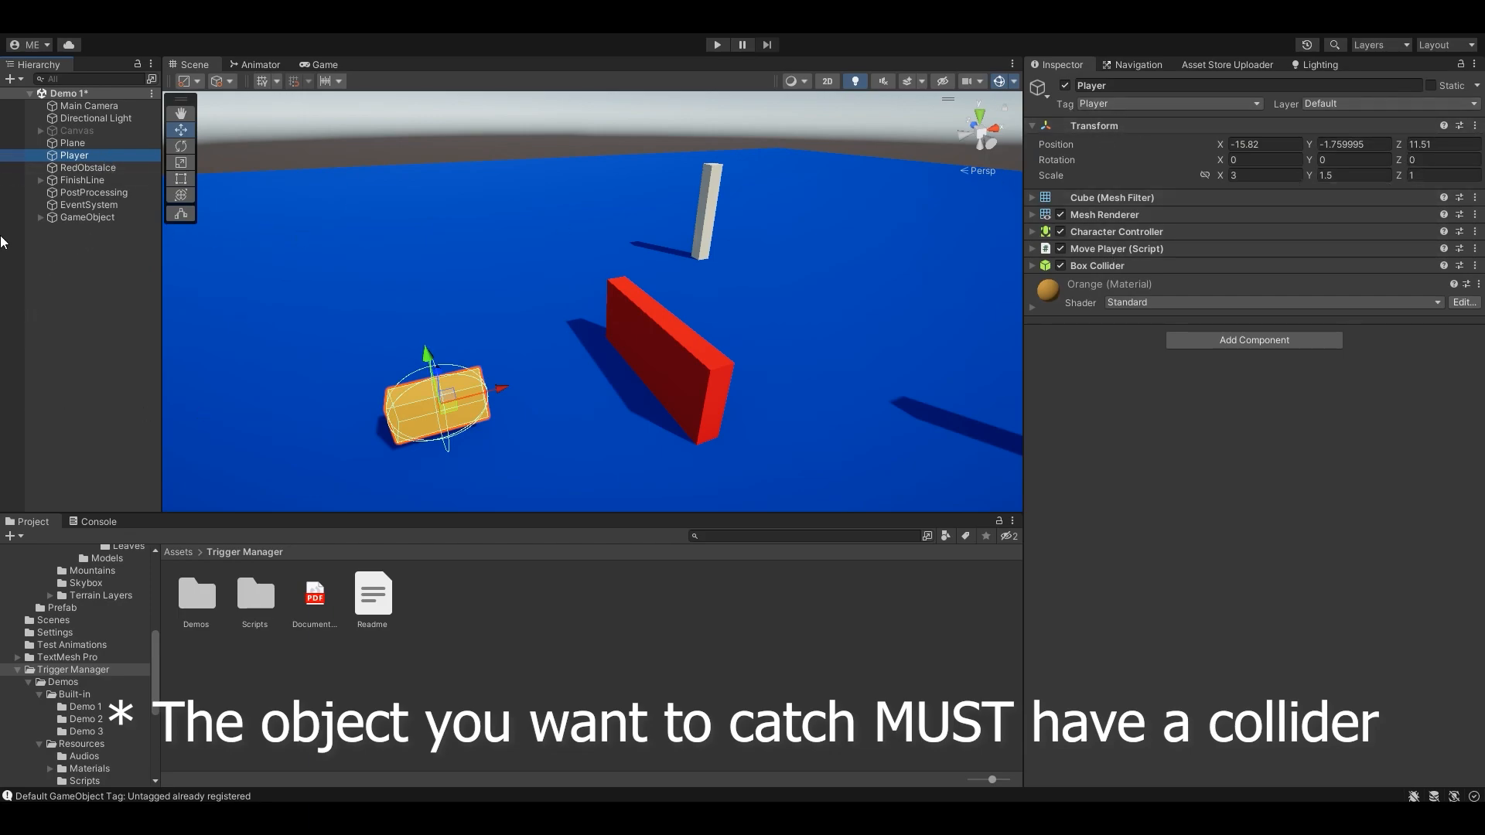
Step: Set Layers To Catch to Default for the physics trigger on GameObject
left_click(110, 221)
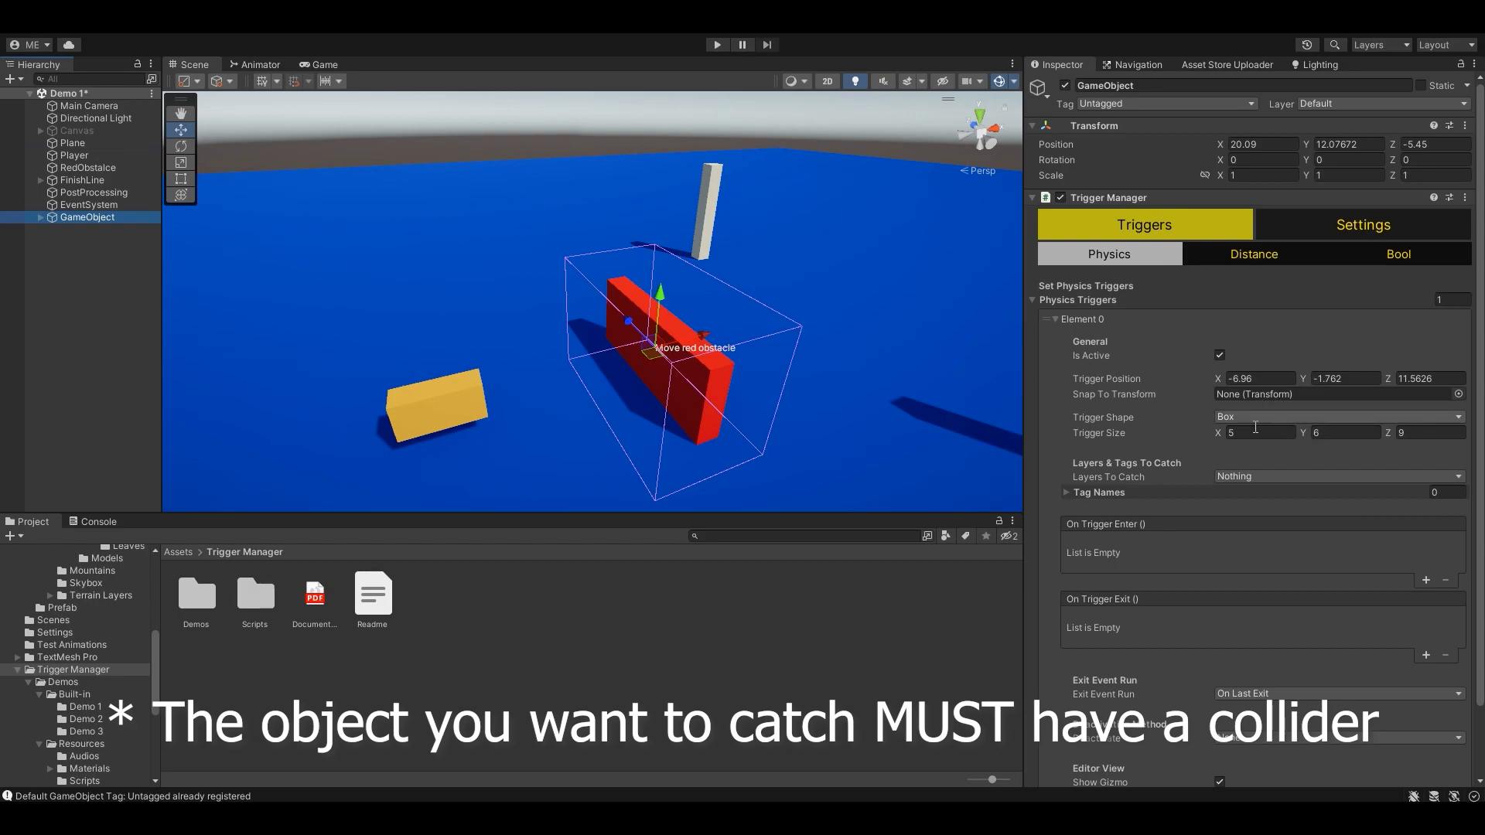
left_click(1261, 478)
left_click(1264, 522)
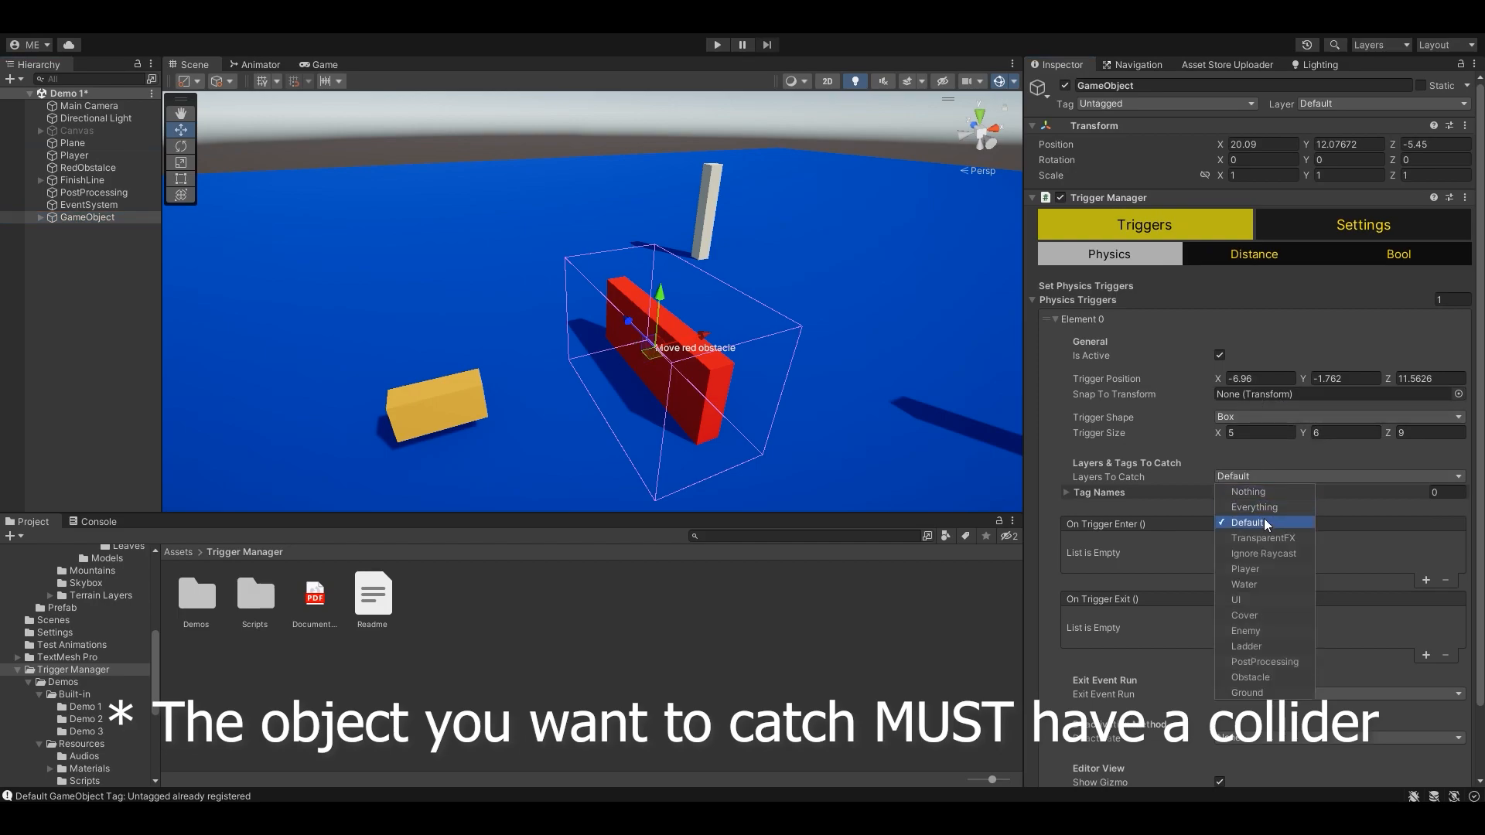
Step: Add a tag name entry to the physics trigger and set it to Player
left_click(1108, 492)
left_click(1426, 529)
left_click(1249, 512)
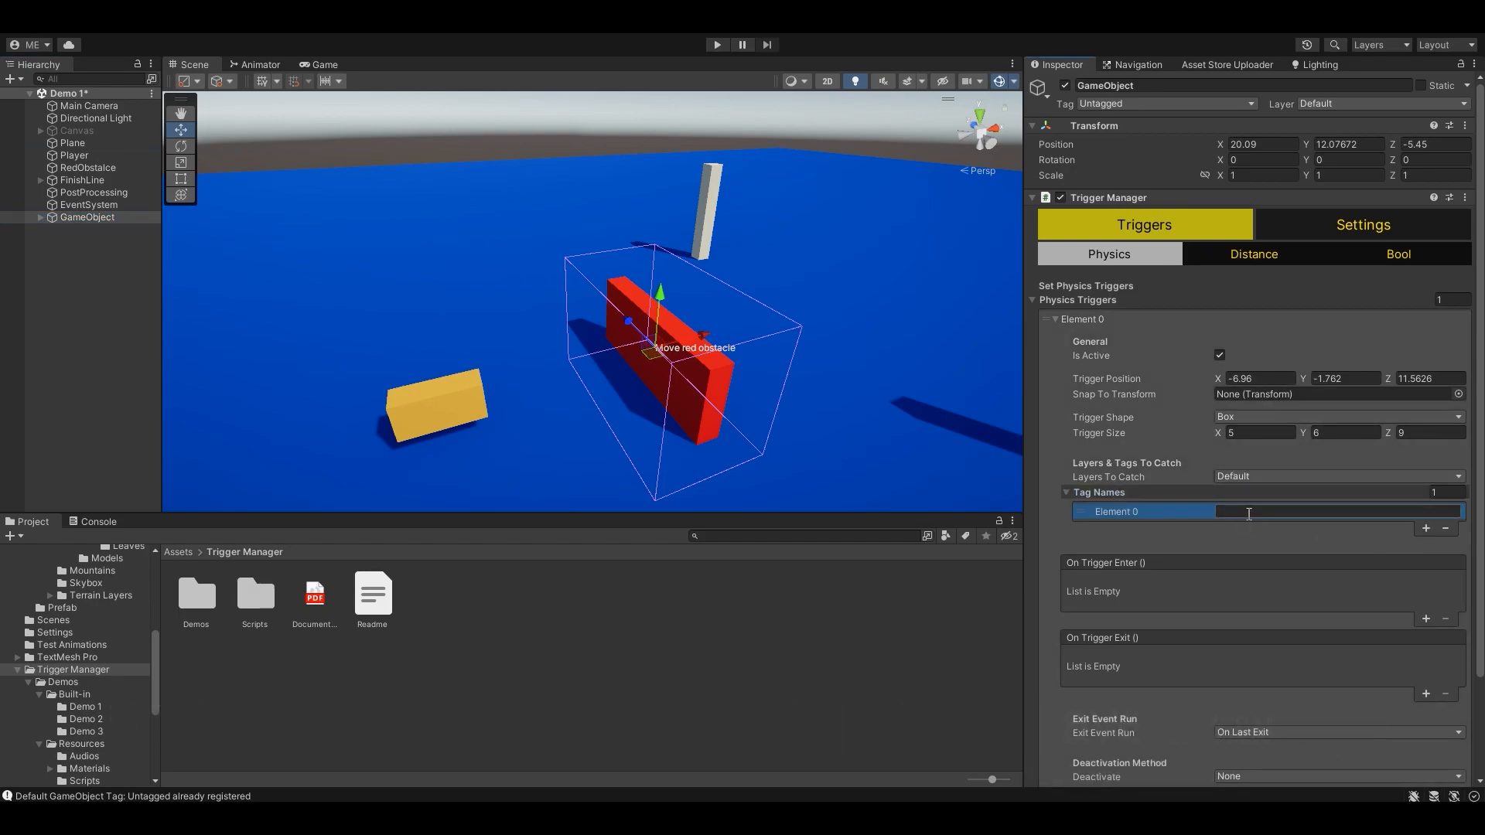
type("Player")
Step: Try adding two more tag name entries to the physics trigger, and remove them again
left_click(1425, 528)
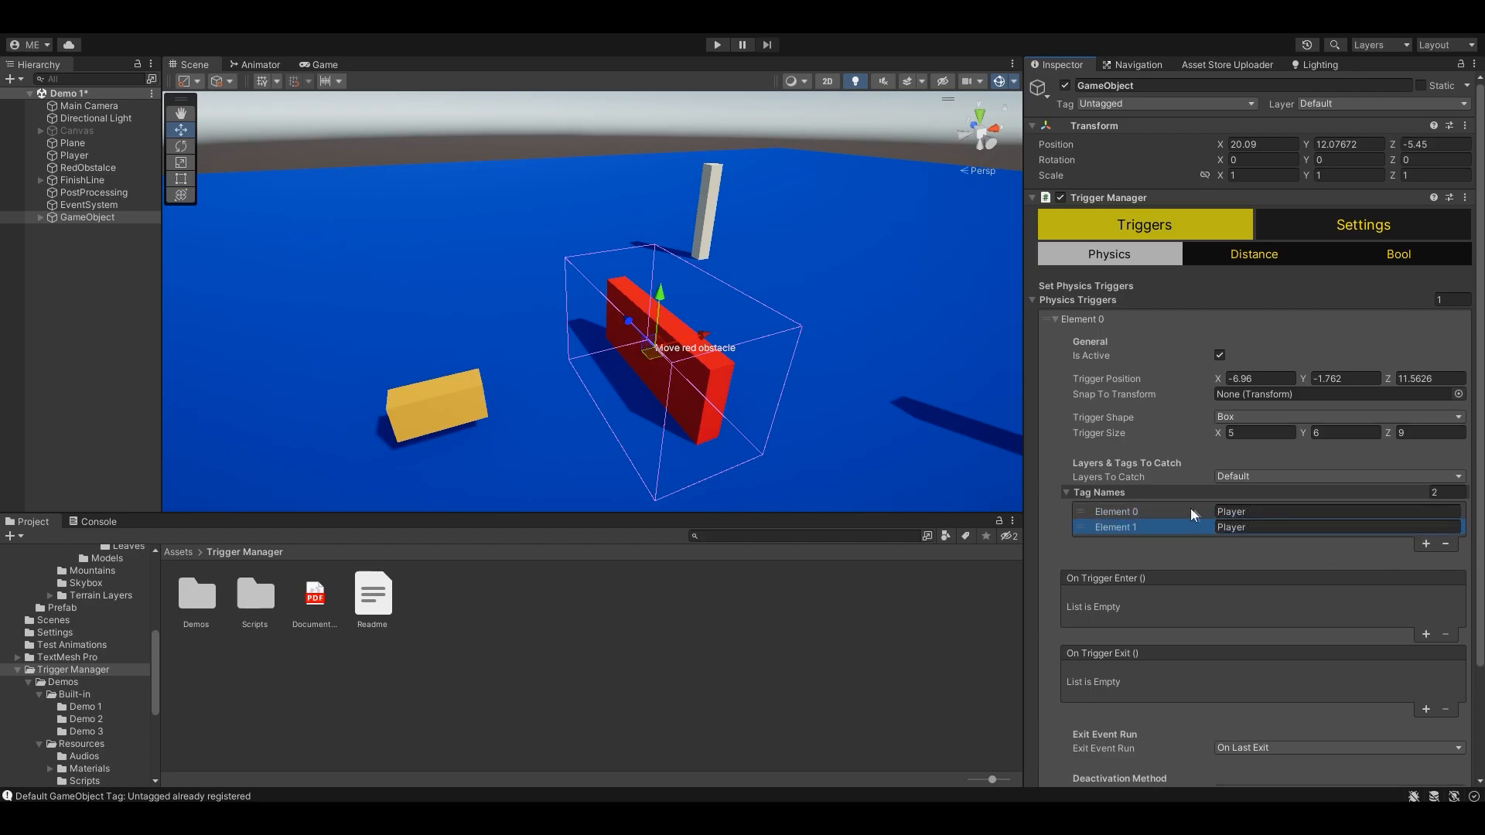
left_click(1426, 544)
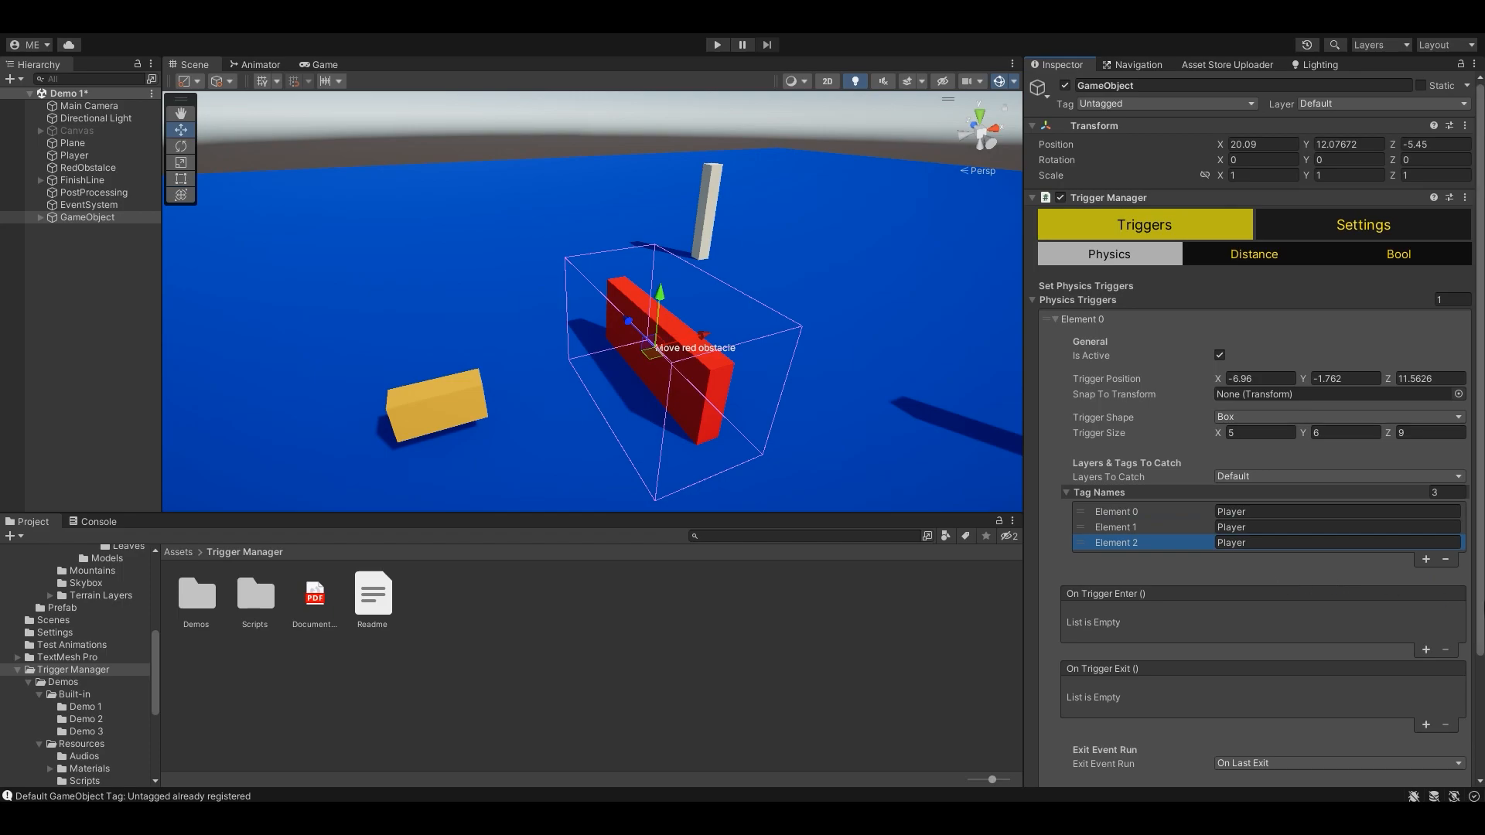
left_click(1445, 559)
left_click(1445, 543)
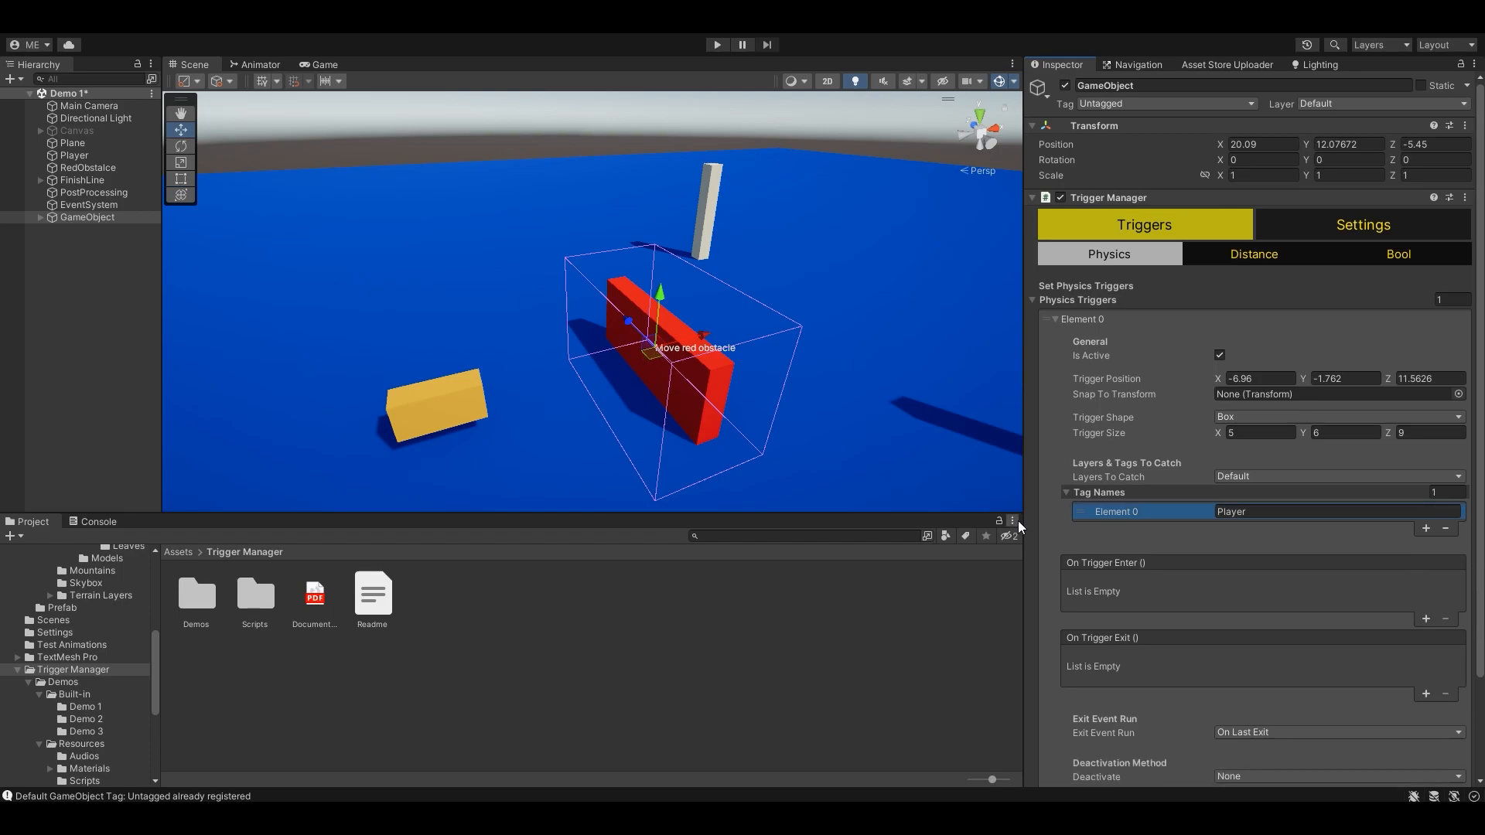
left_click(1071, 490)
right_click_drag(700, 385, 666, 382)
middle_click_drag(777, 392, 690, 394)
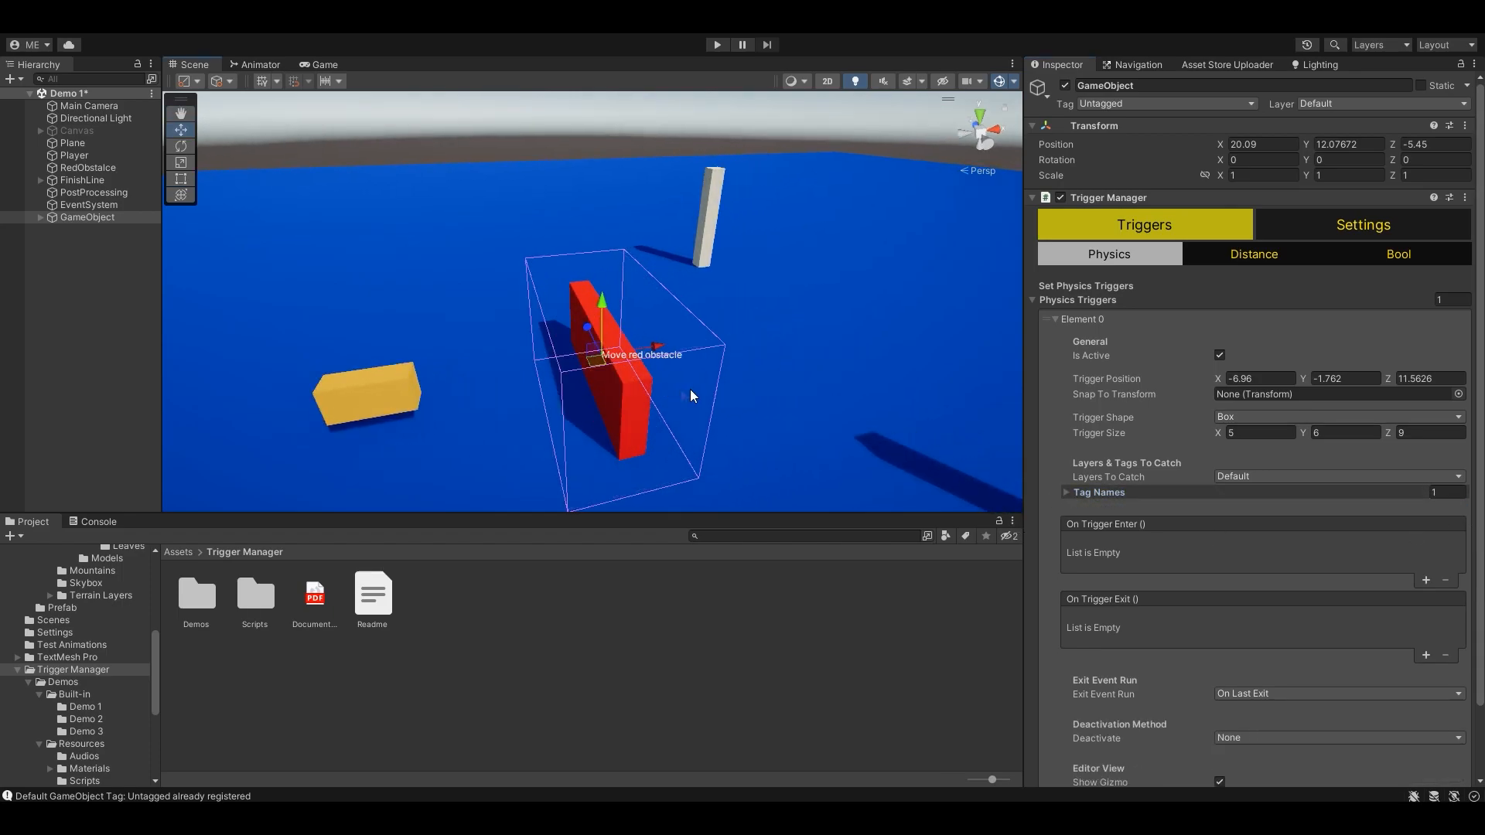
right_click_drag(786, 387, 754, 393)
middle_click_drag(753, 393, 718, 373)
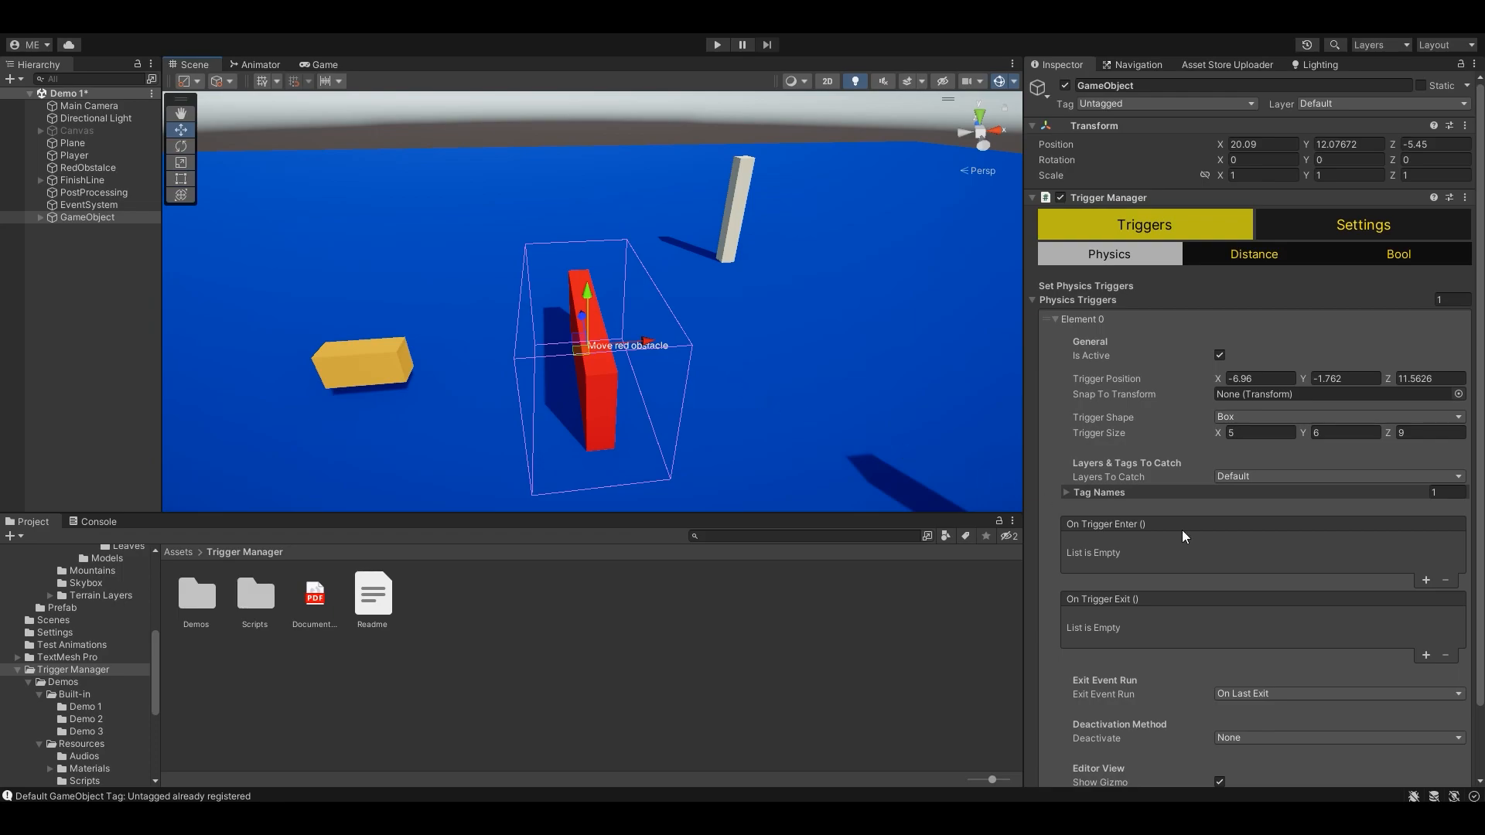
scroll(1182, 530, "down", 1)
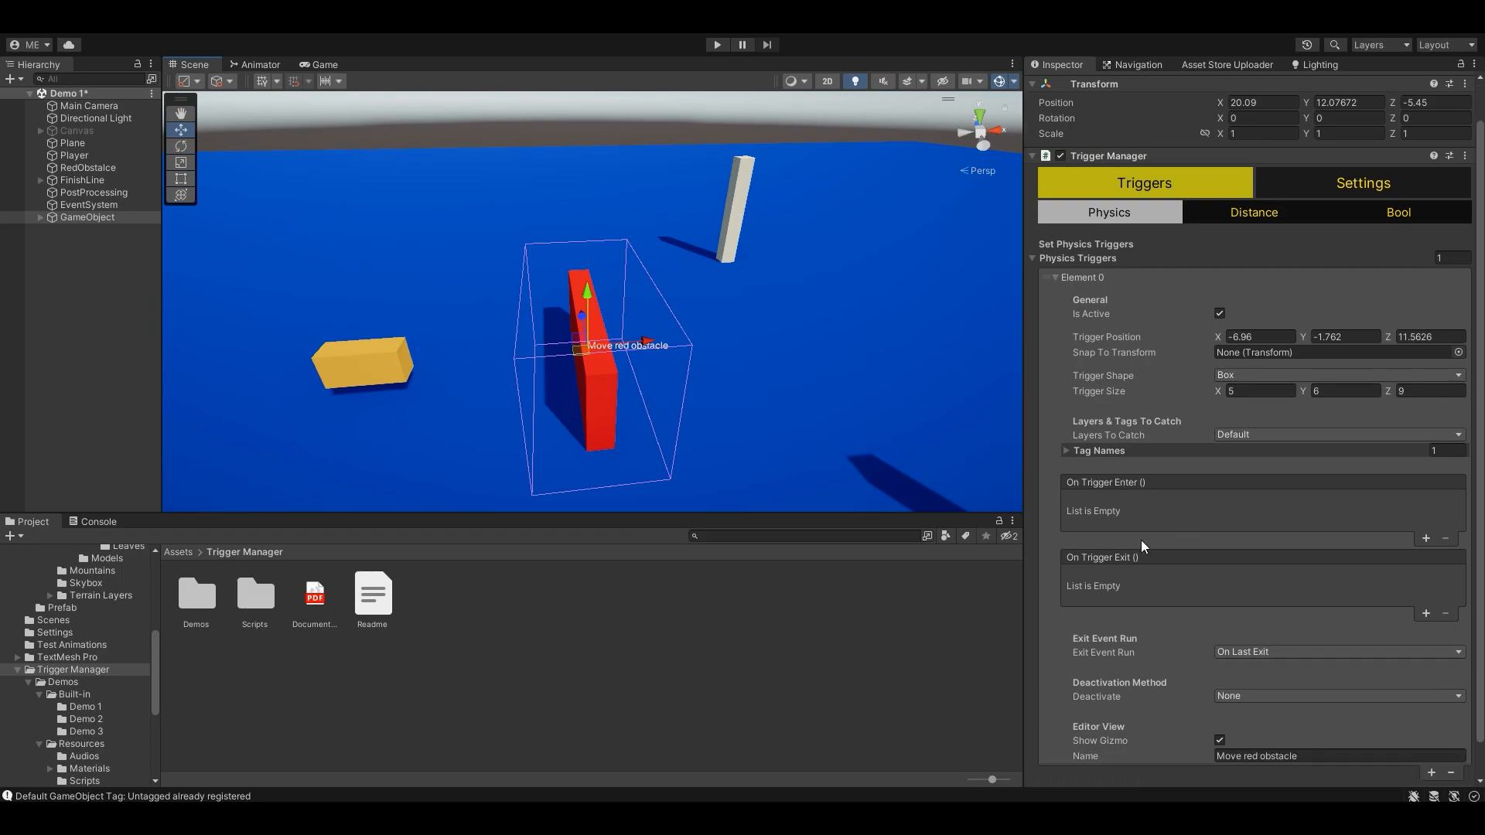
Step: Open the red obstacle's MoveObject script in the code editor, fold Start and Update, and examine the Elevate and Close methods
left_click(95, 166)
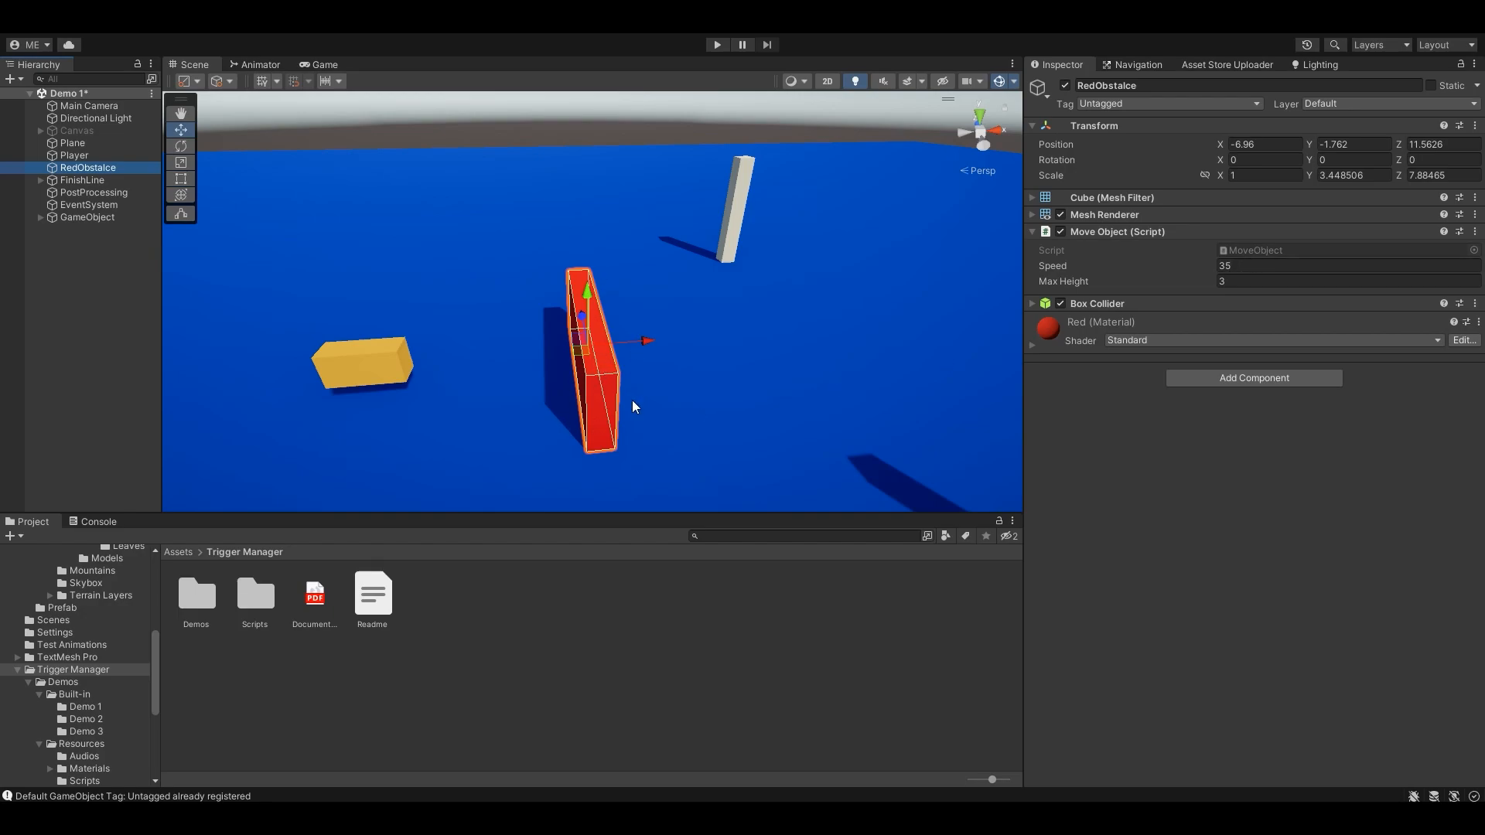
double_click(1278, 252)
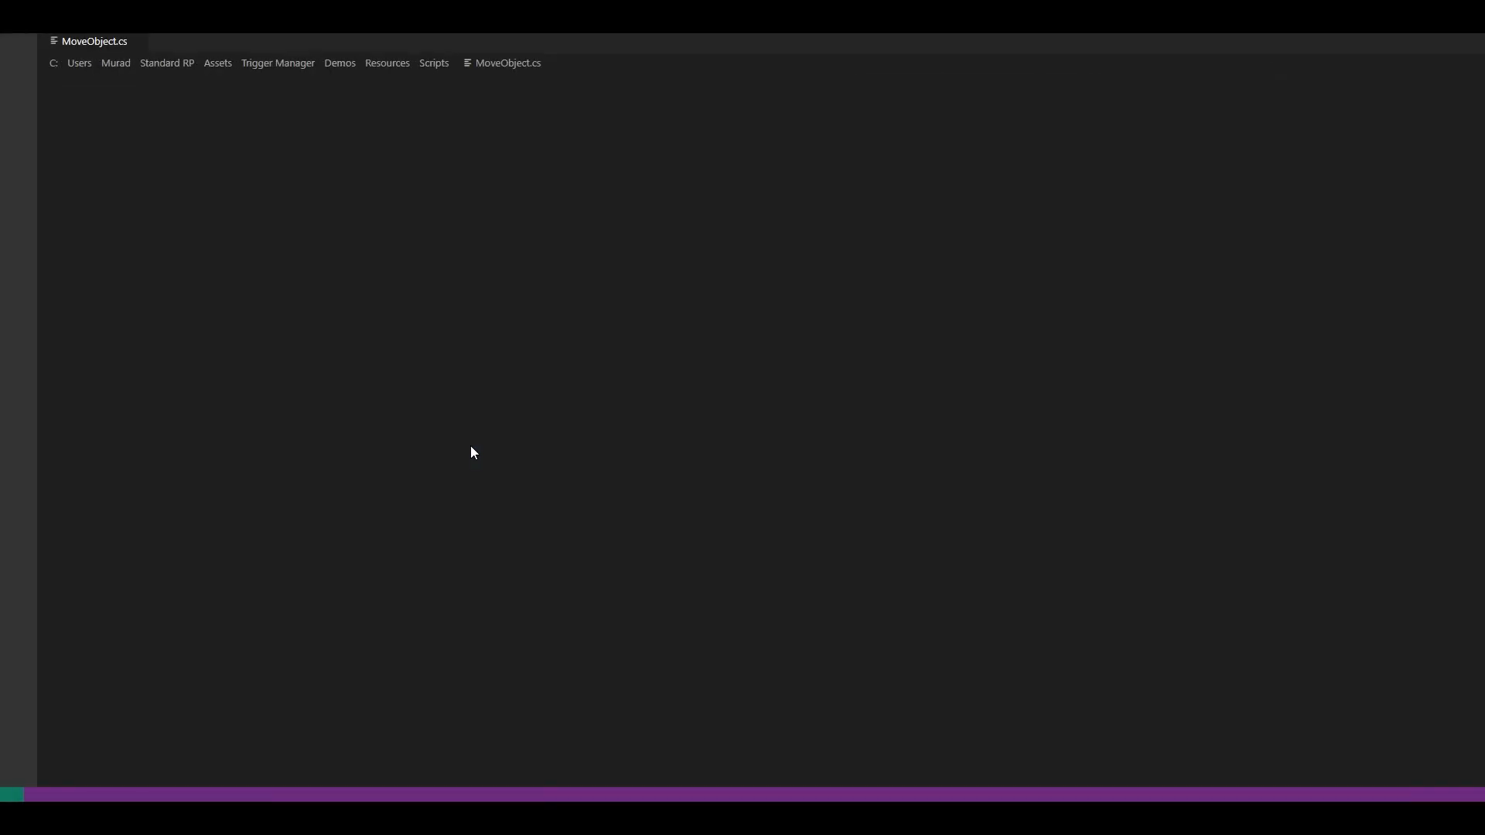
left_click(82, 372)
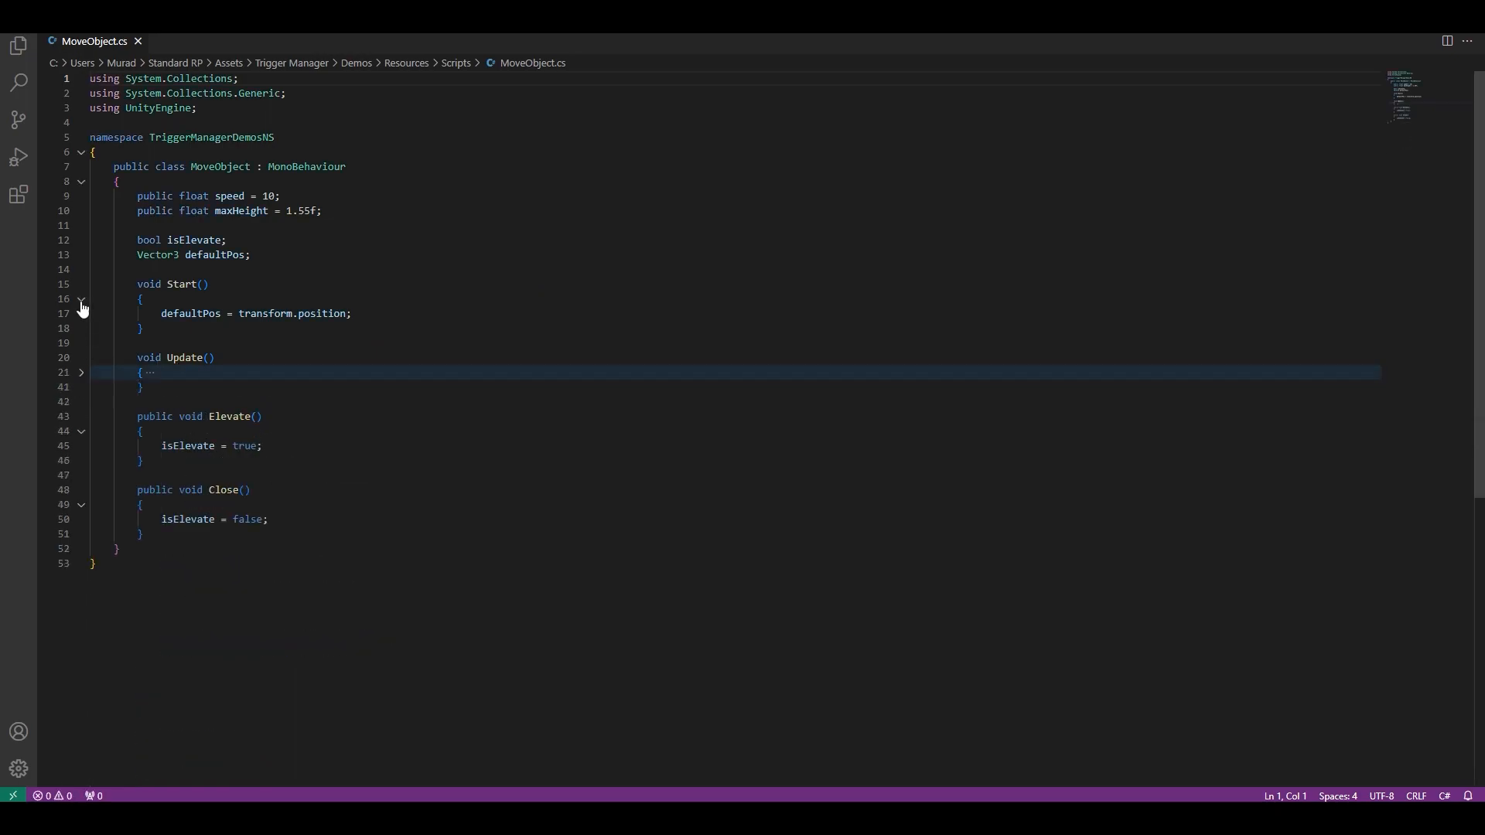
left_click(81, 298)
scroll(304, 414, "down", 3)
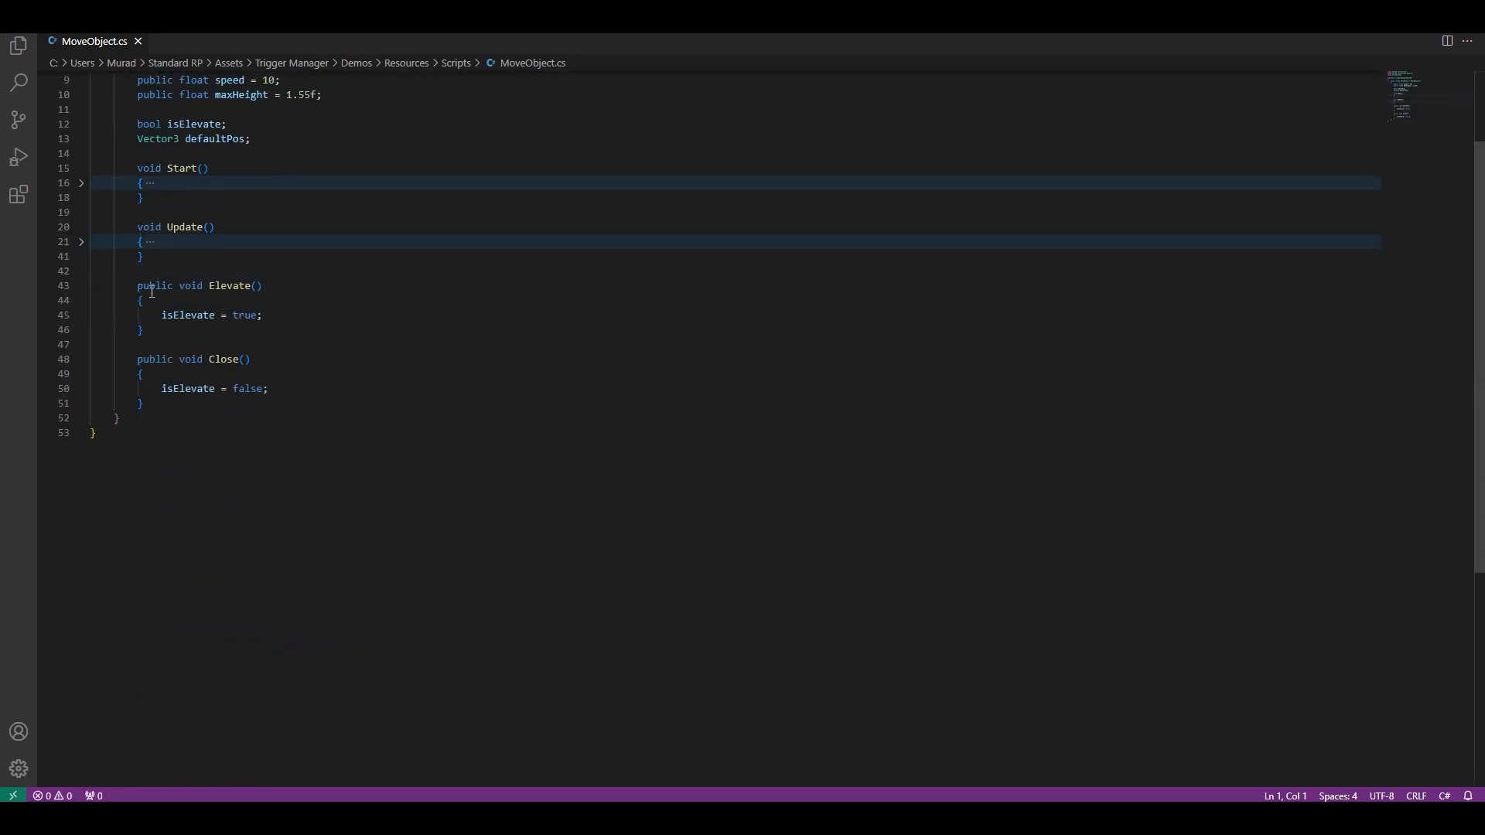
double_click(229, 287)
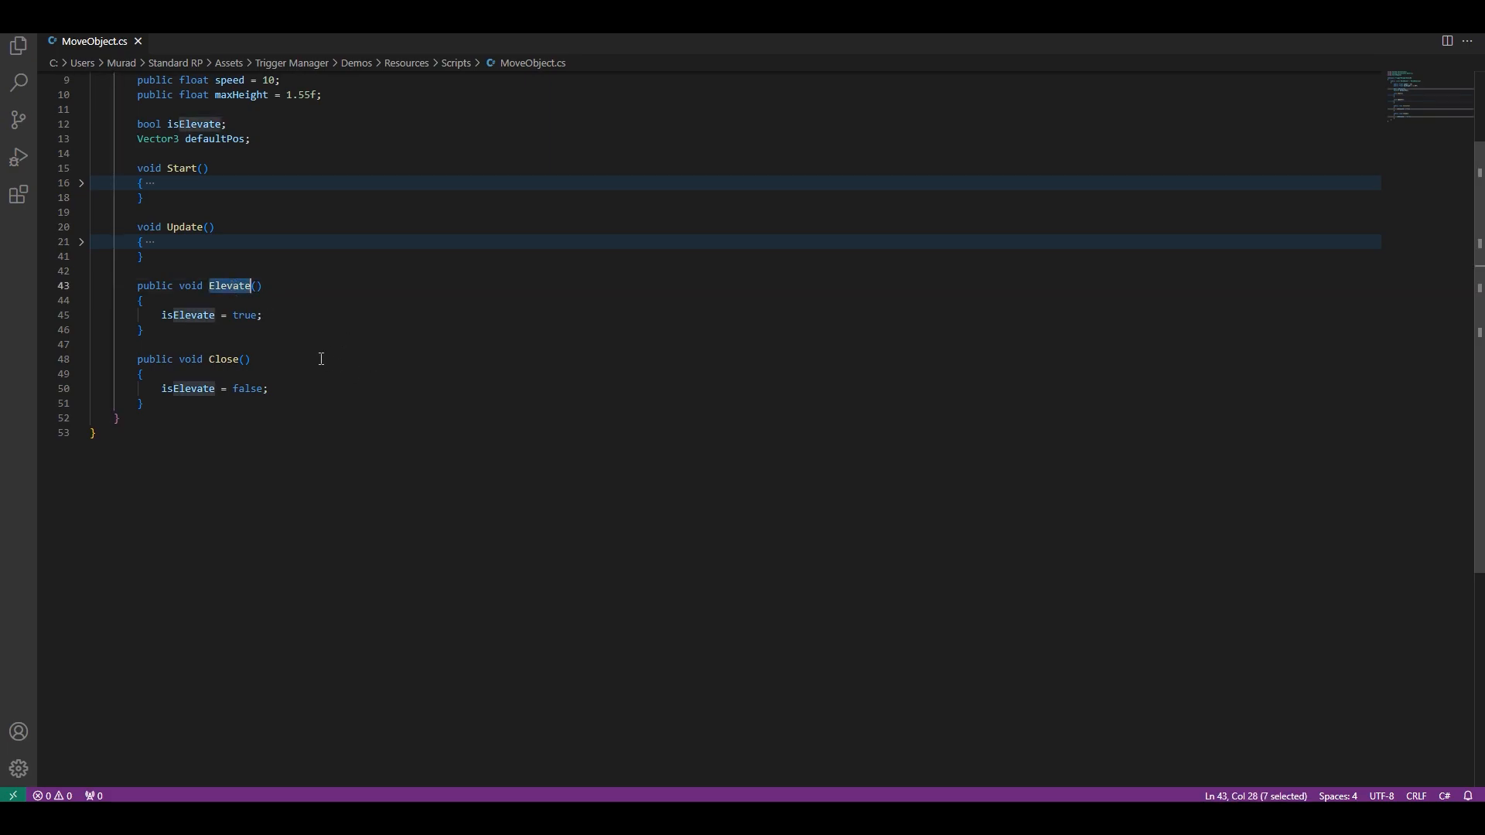
double_click(218, 359)
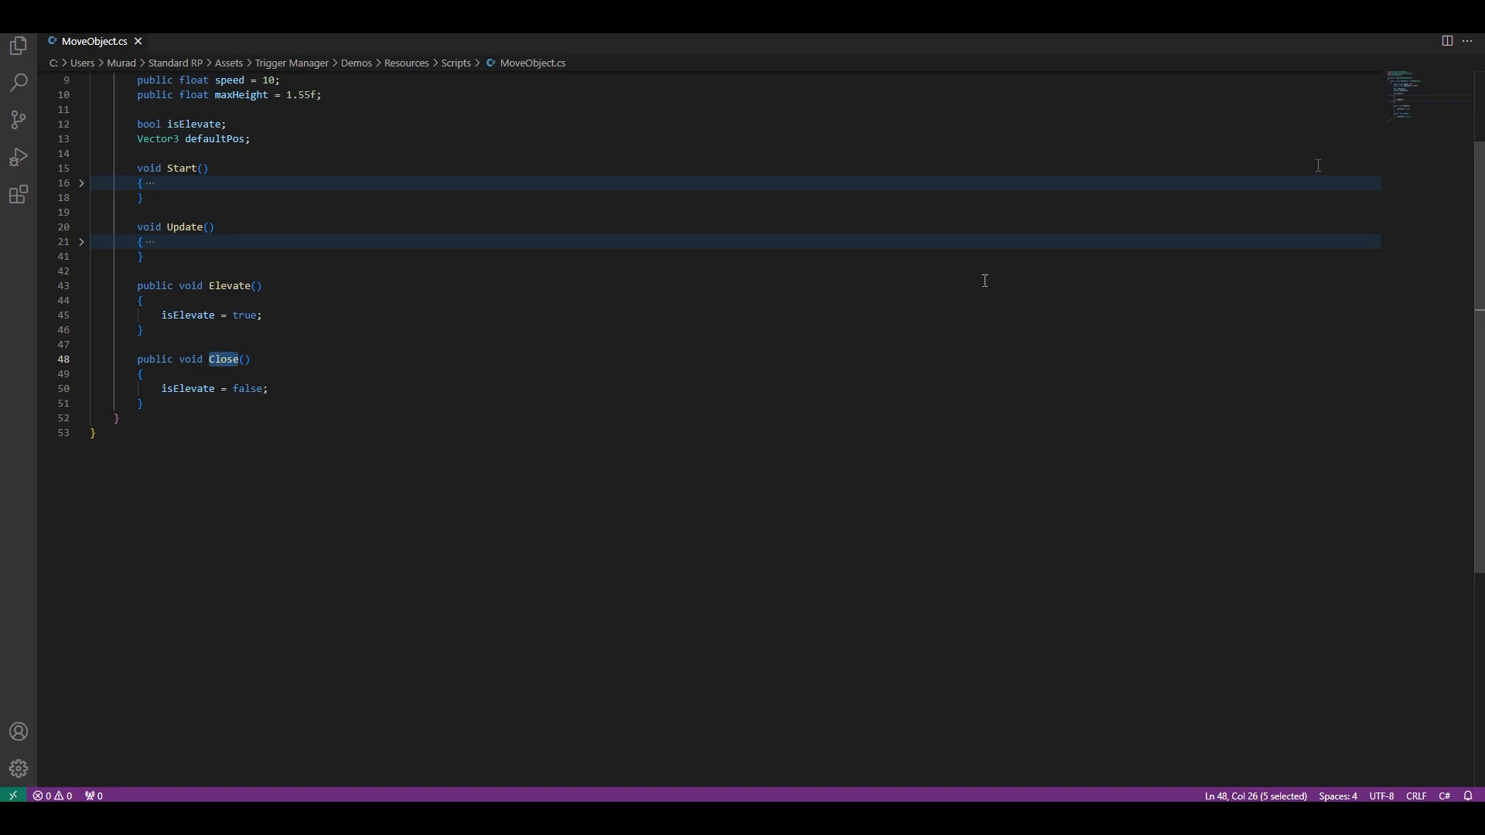
Step: Return to Unity and add an On Trigger Enter event to GameObject's physics trigger that calls MoveObject.Elevate on the red obstacle
left_click(1392, 11)
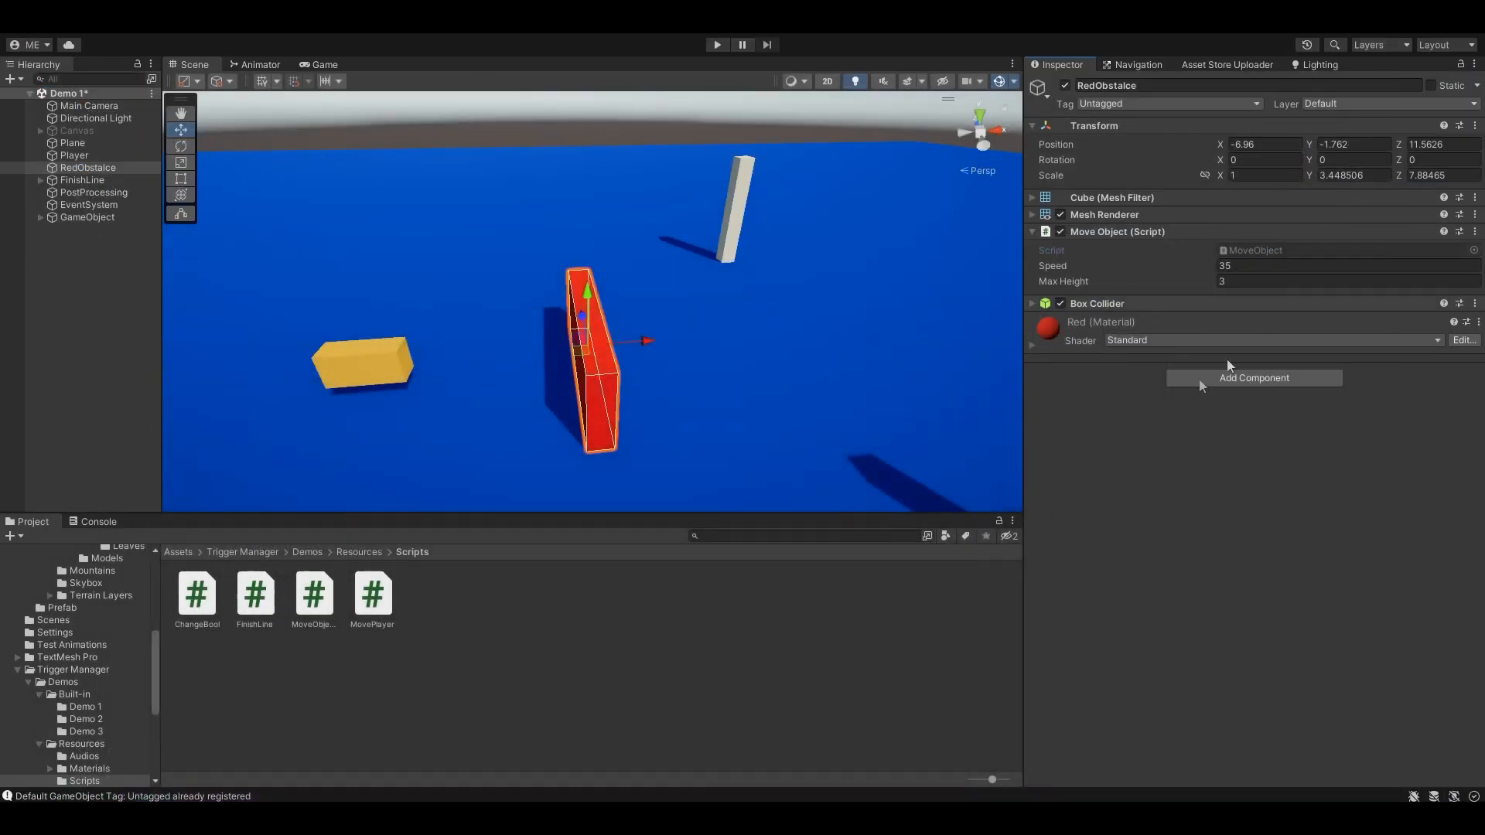
left_click(108, 216)
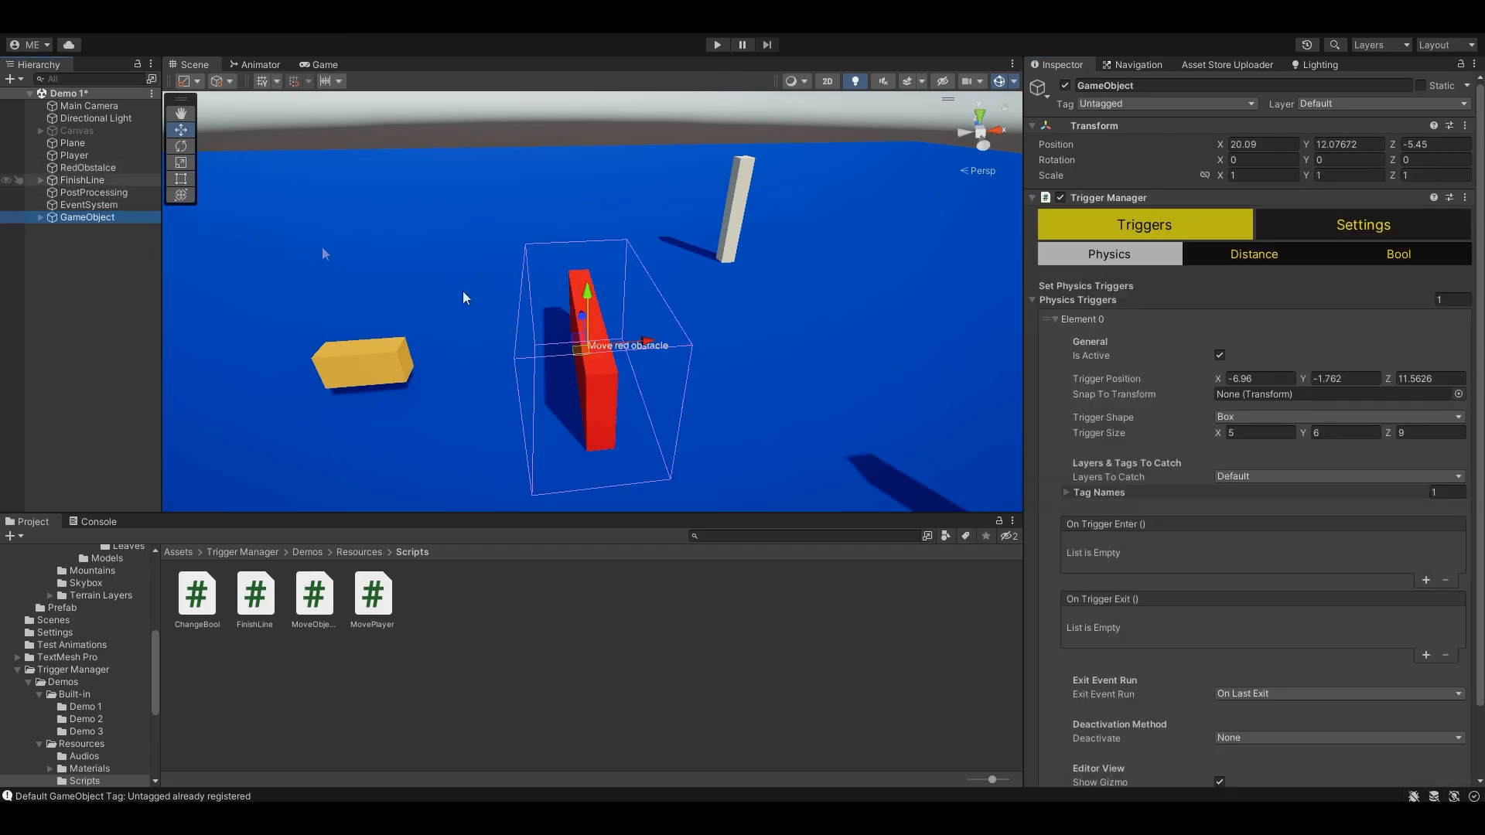
left_click(1426, 580)
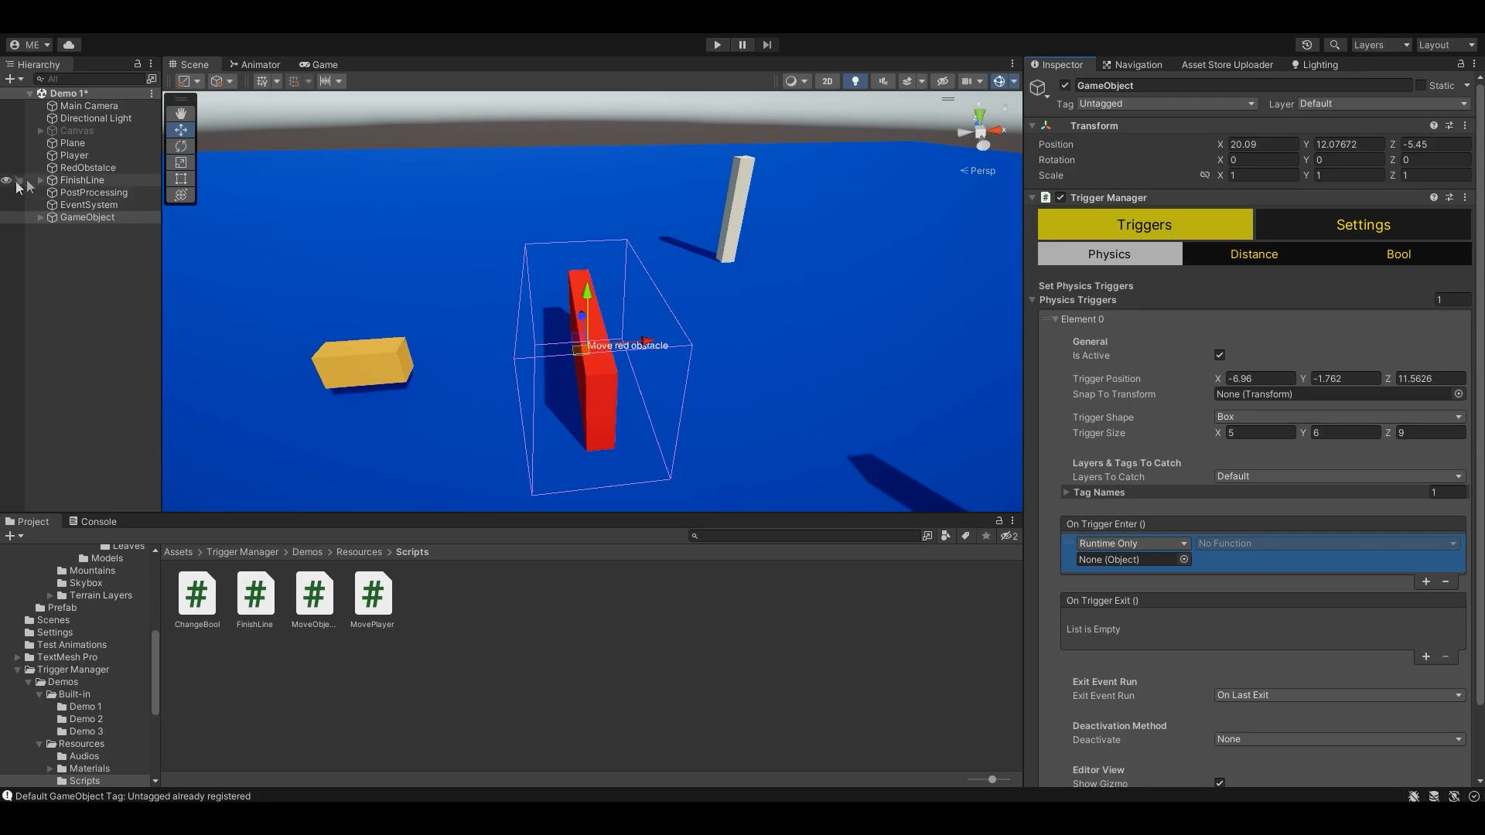
left_click_drag(87, 169, 1138, 563)
left_click(1230, 545)
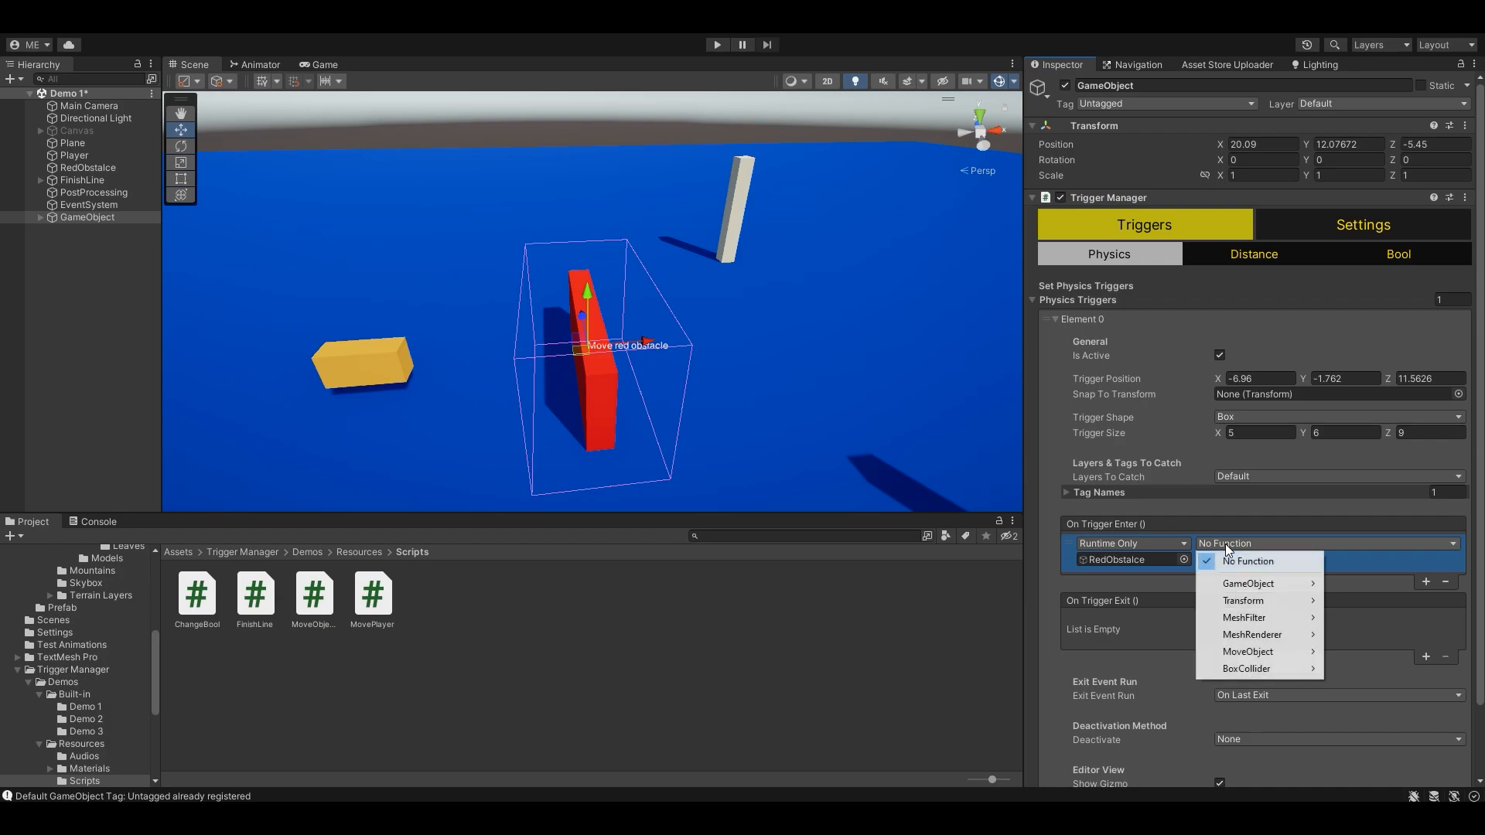
mouse_move(1265, 656)
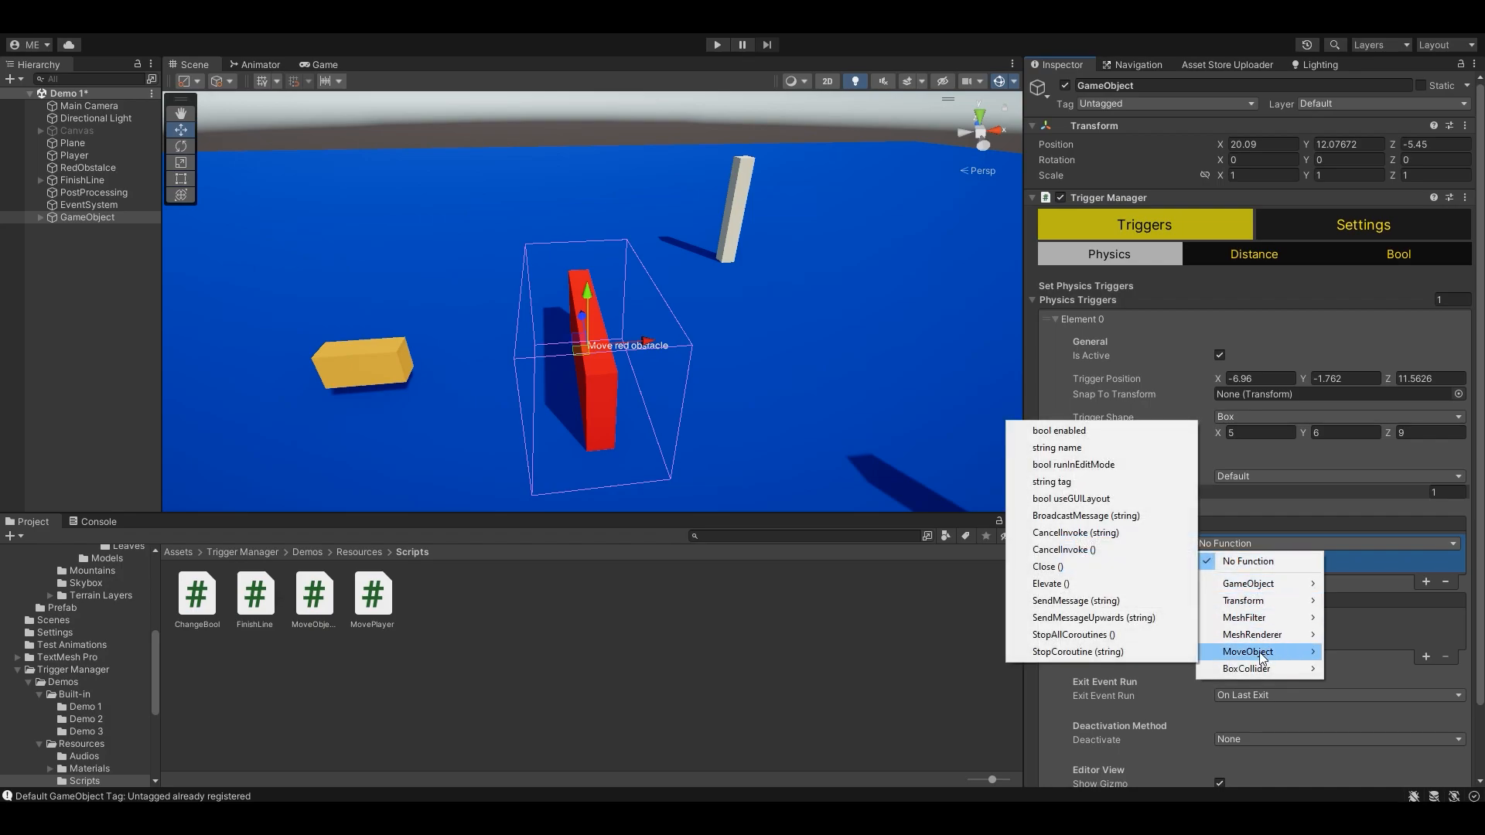
left_click(1082, 584)
Step: Add an On Trigger Exit event to the physics trigger that calls MoveObject.Close on the red obstacle
left_click(1424, 657)
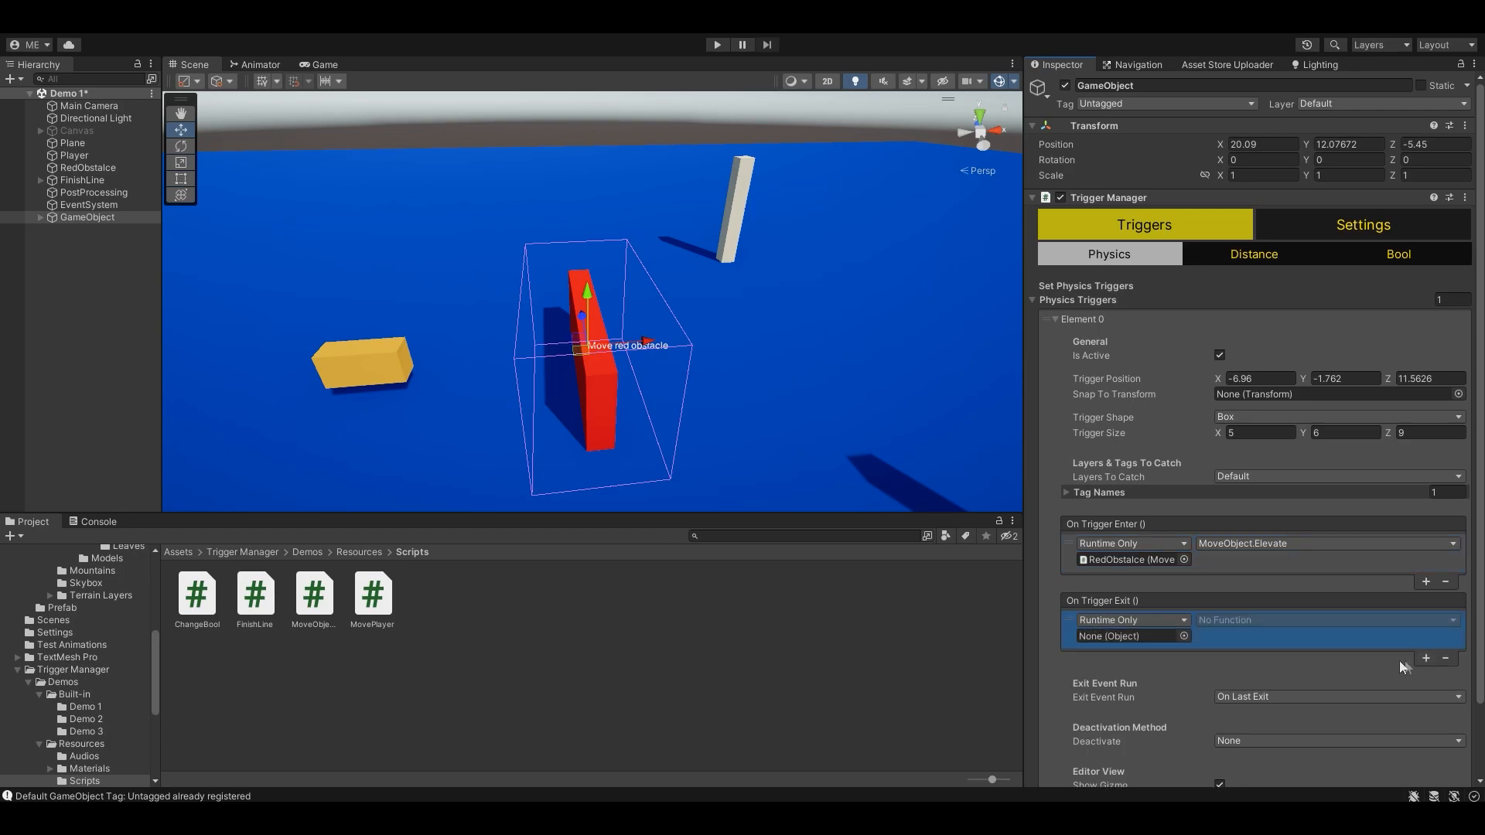
left_click_drag(88, 168, 1137, 636)
left_click(1267, 630)
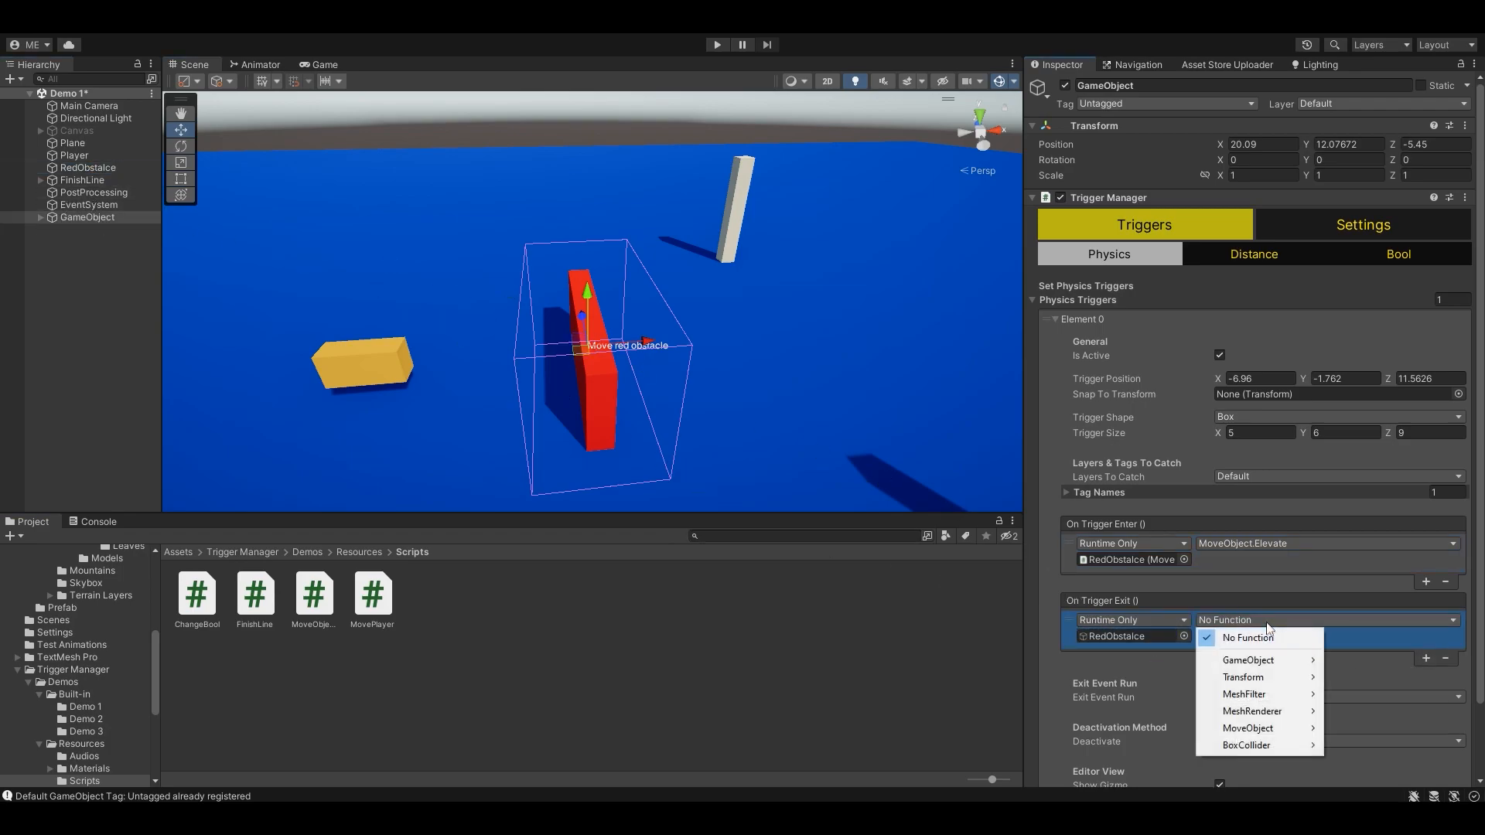
mouse_move(1259, 728)
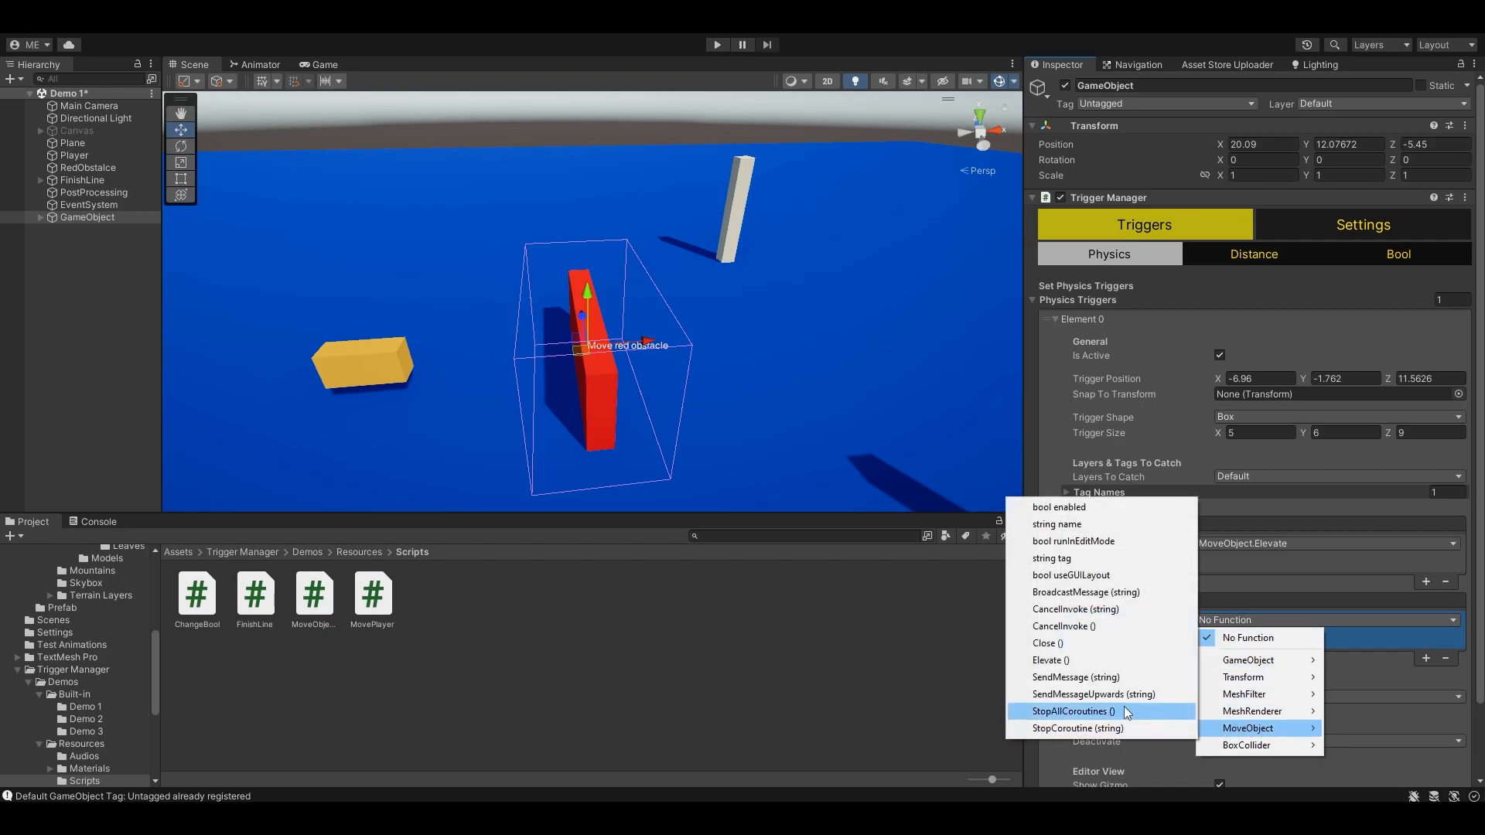
left_click(1070, 642)
scroll(1177, 599, "down", 2)
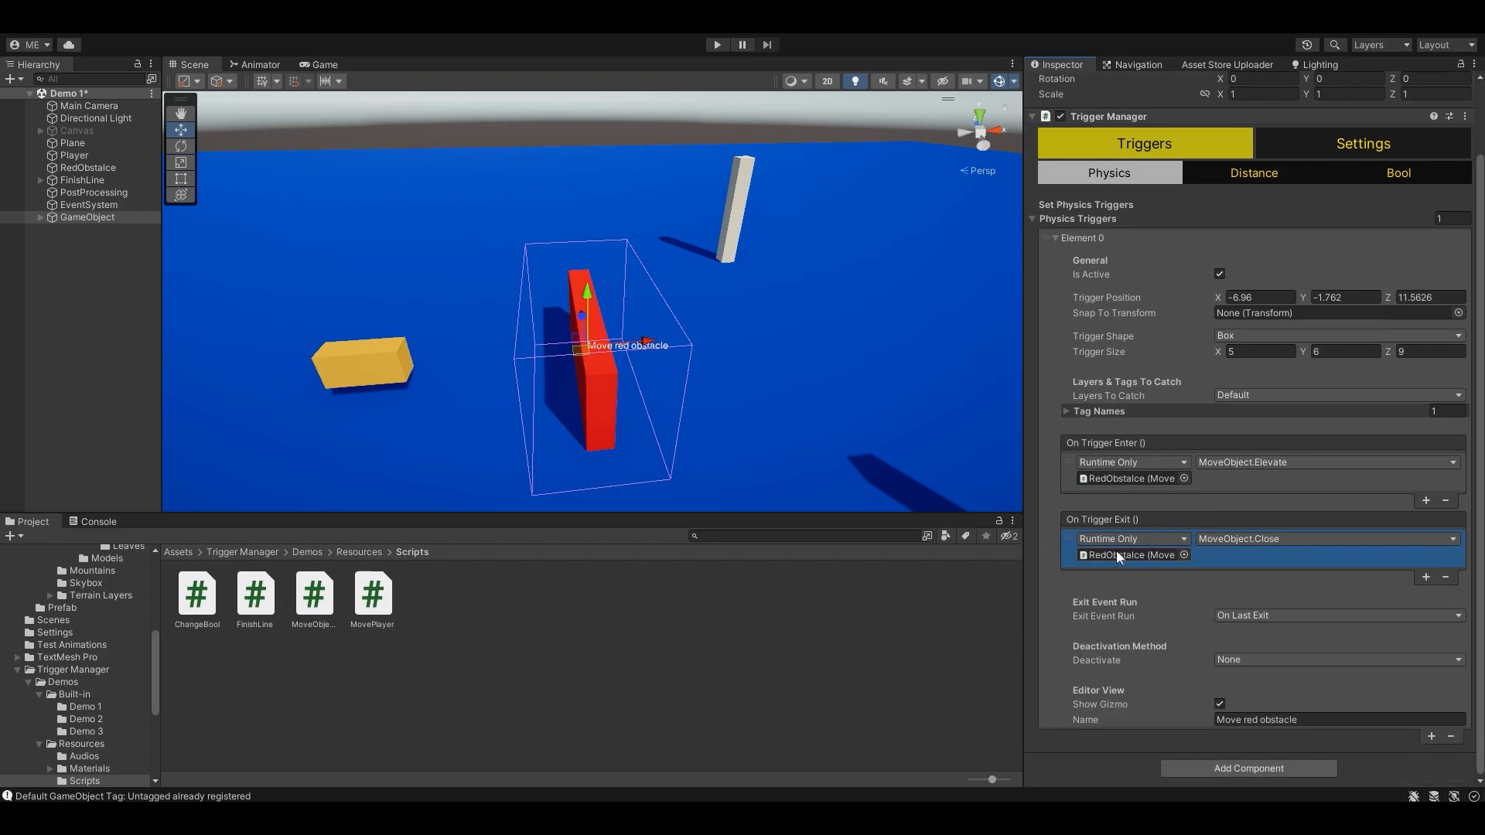
Step: Run the game and move the player back and forth through the trigger zone to test the red obstacle's movement
left_click(718, 44)
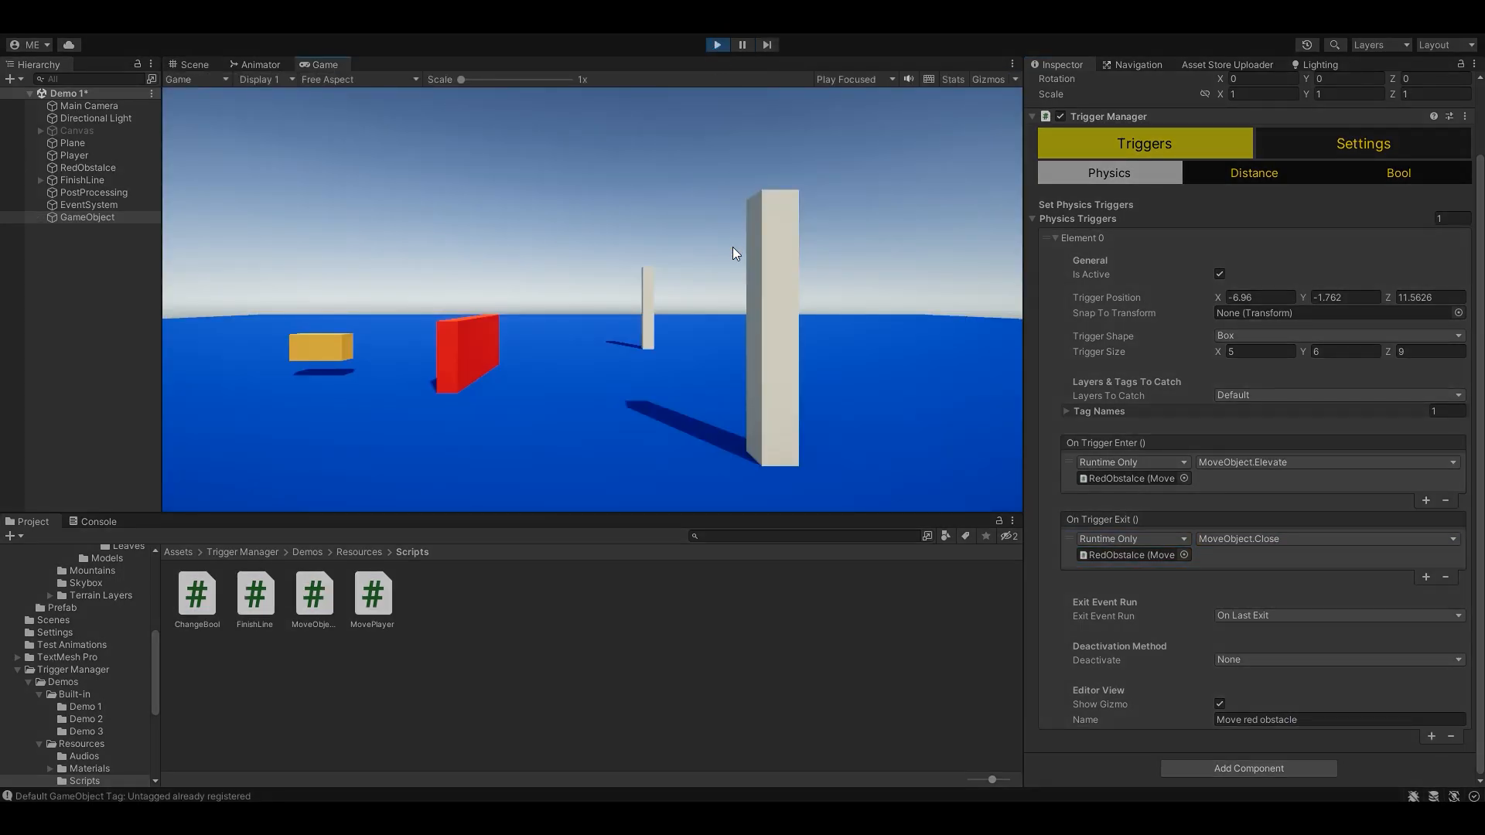
key("d")
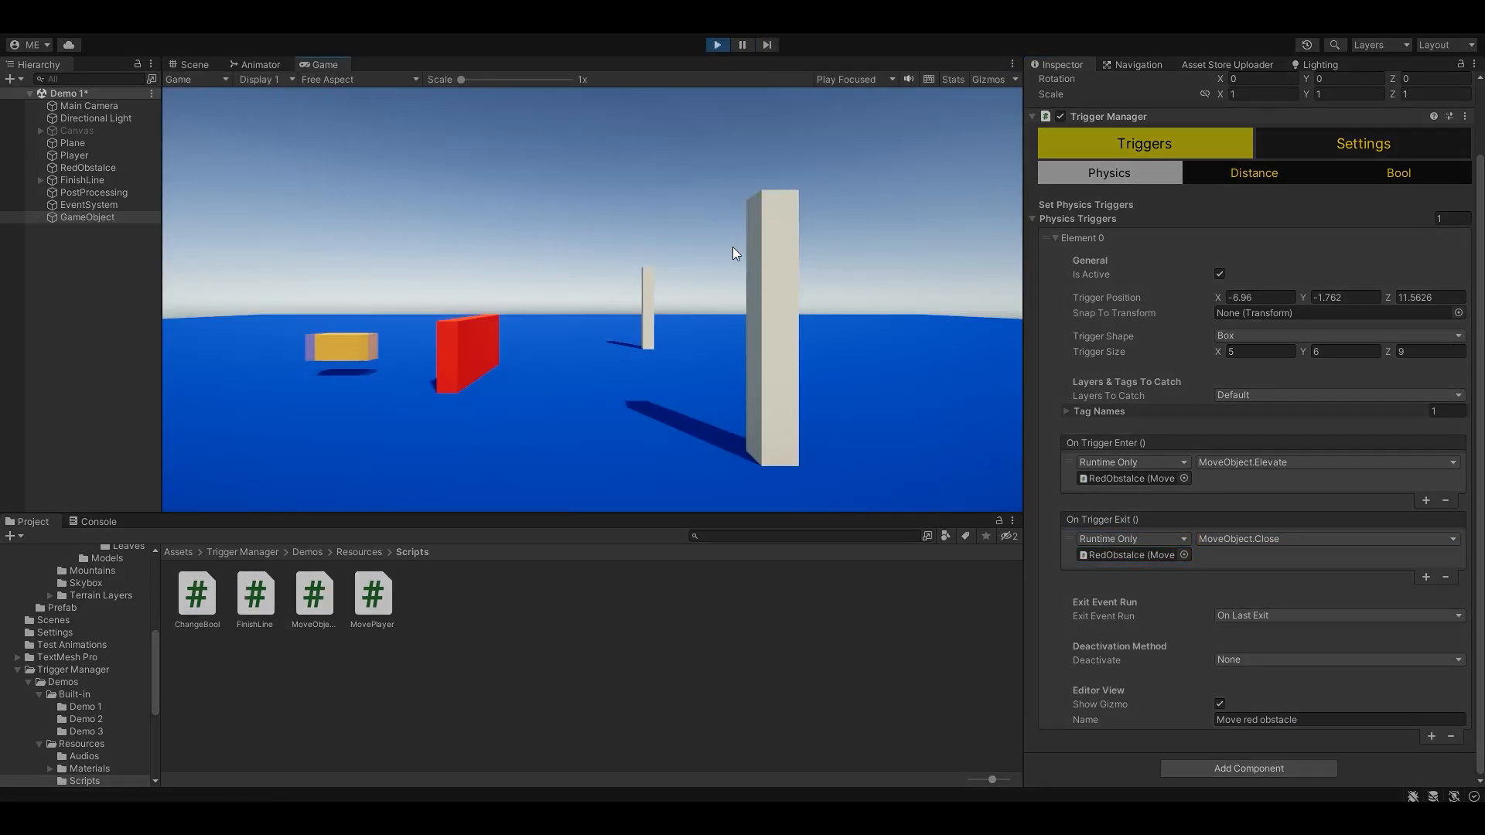
key("a")
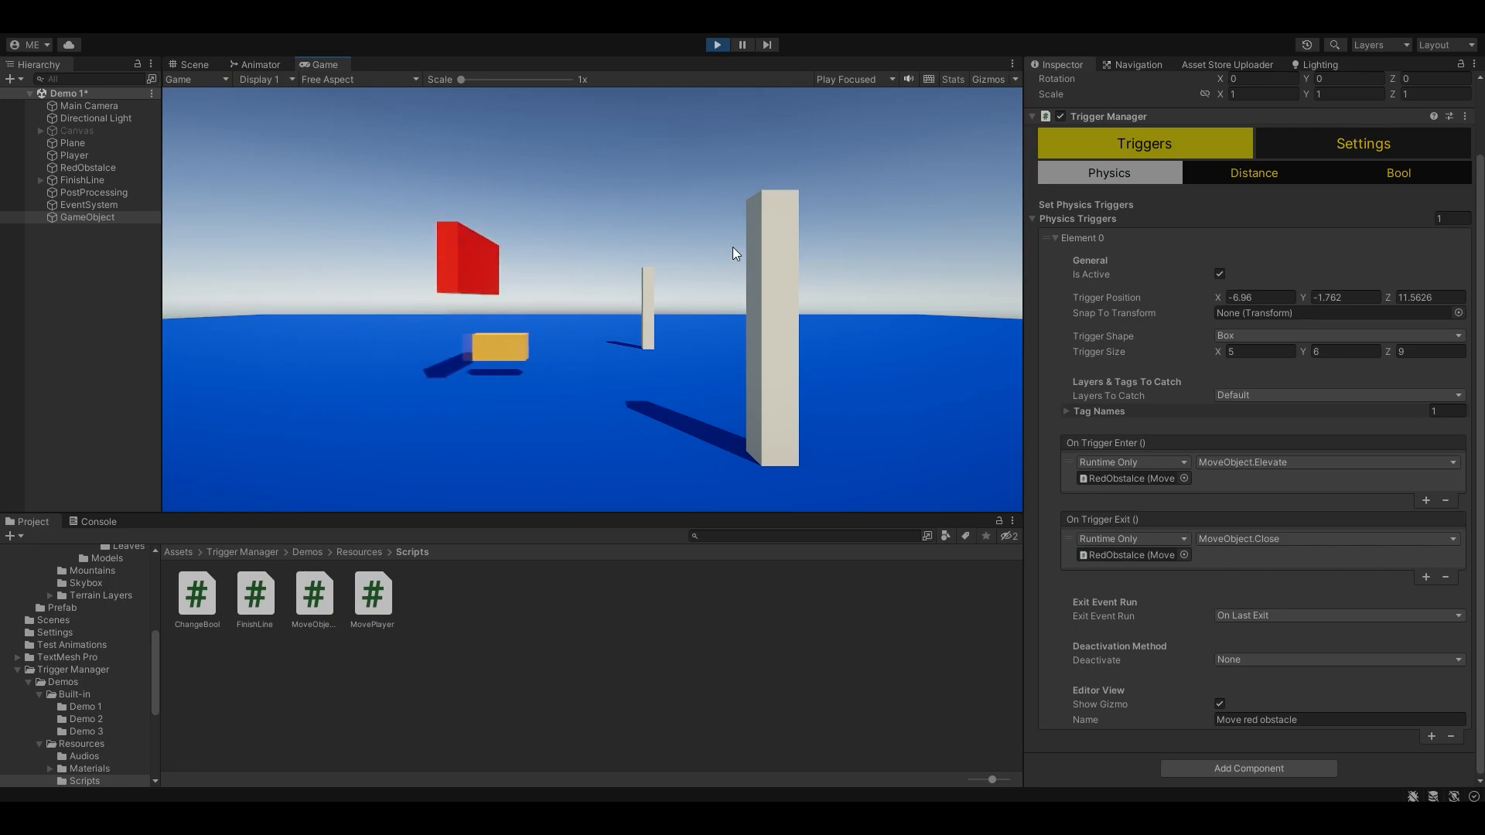
key("d")
key("a")
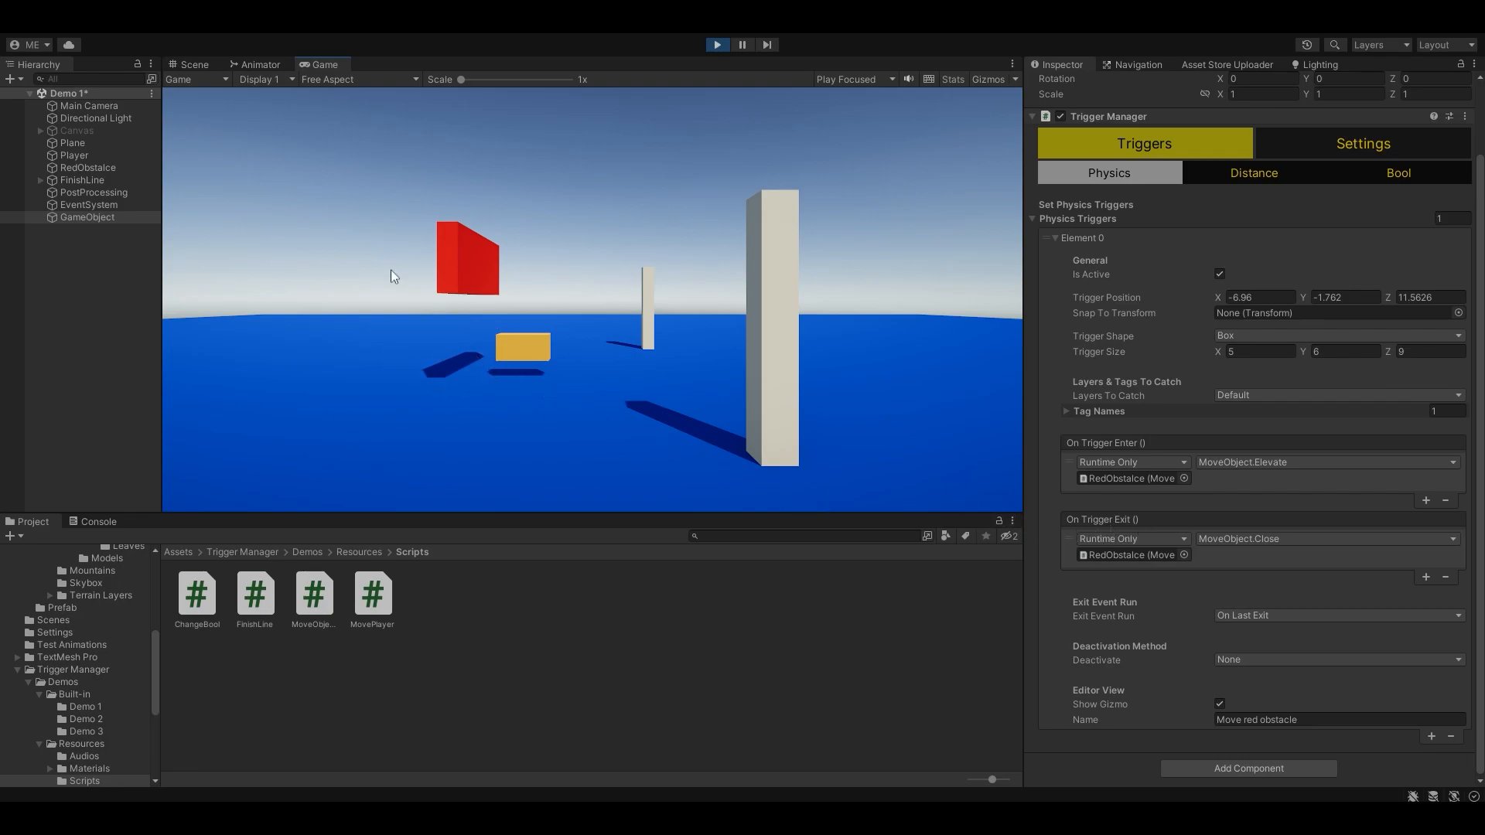
Step: Place the Game view beside the Scene view to compare the trigger bounds, stop play mode, and dock the Game view back
left_click_drag(341, 65, 796, 309)
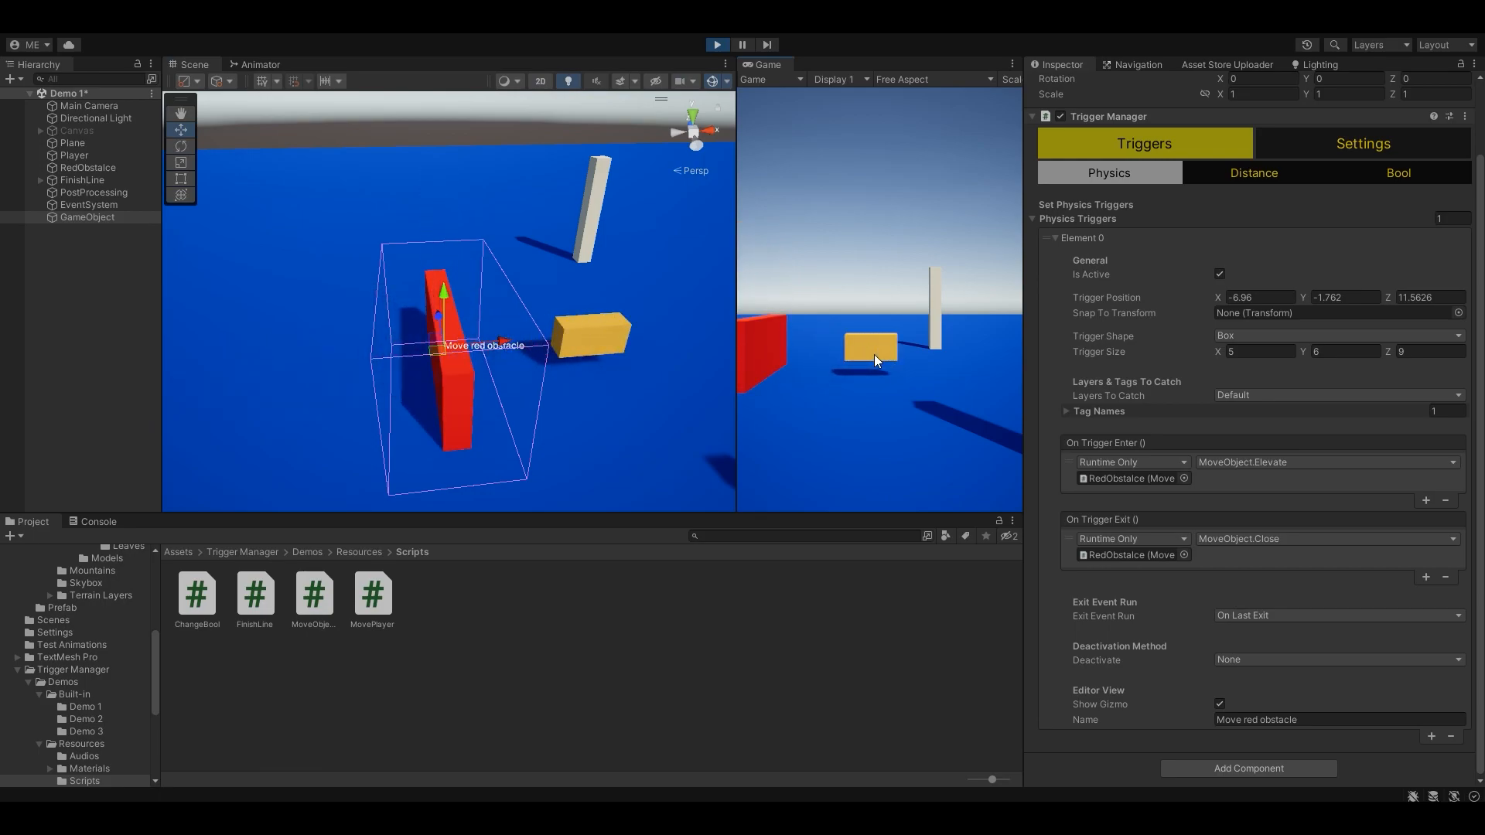
left_click(717, 44)
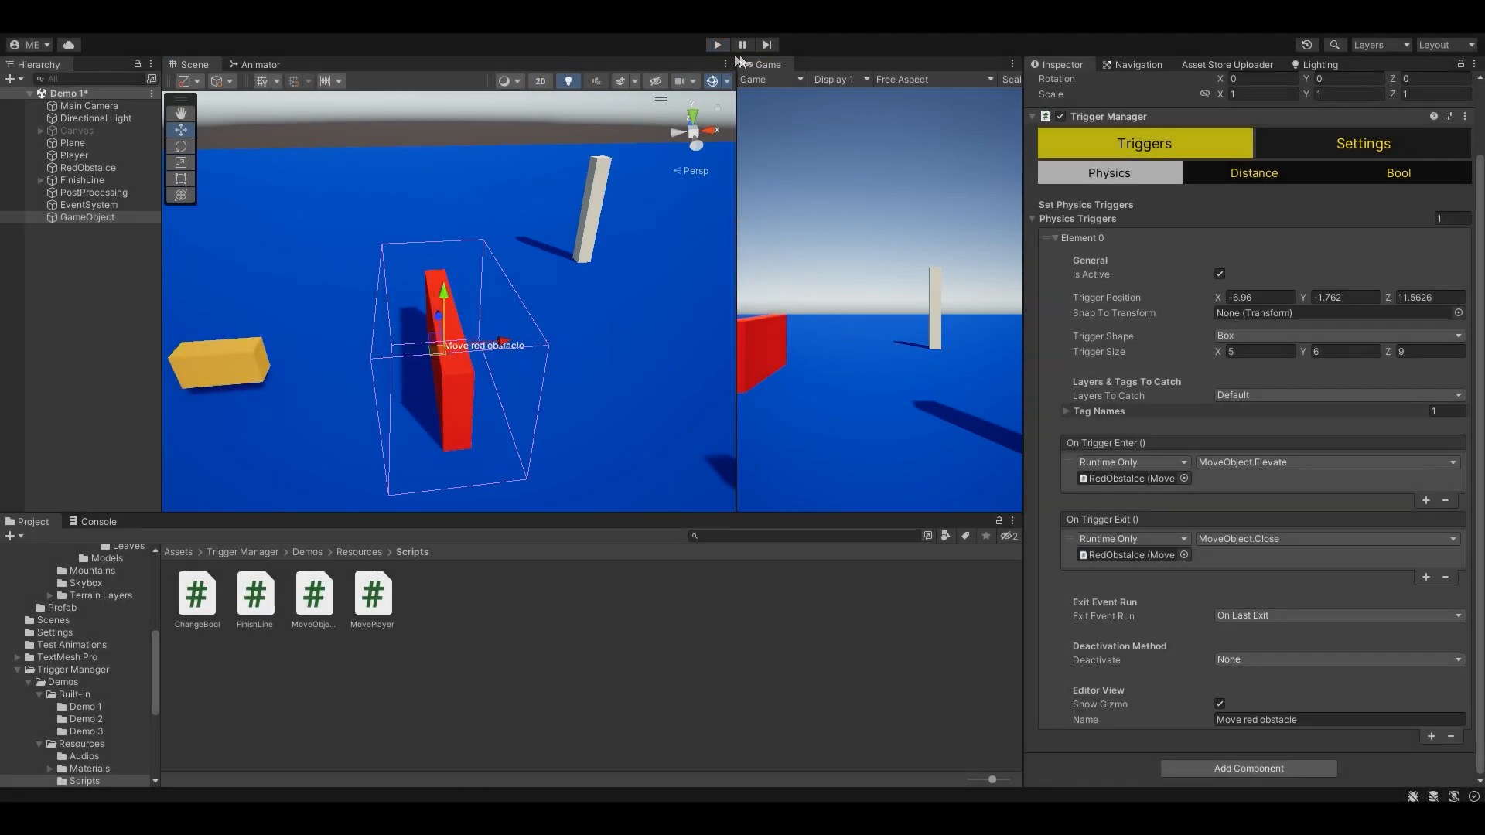
left_click_drag(774, 61, 537, 64)
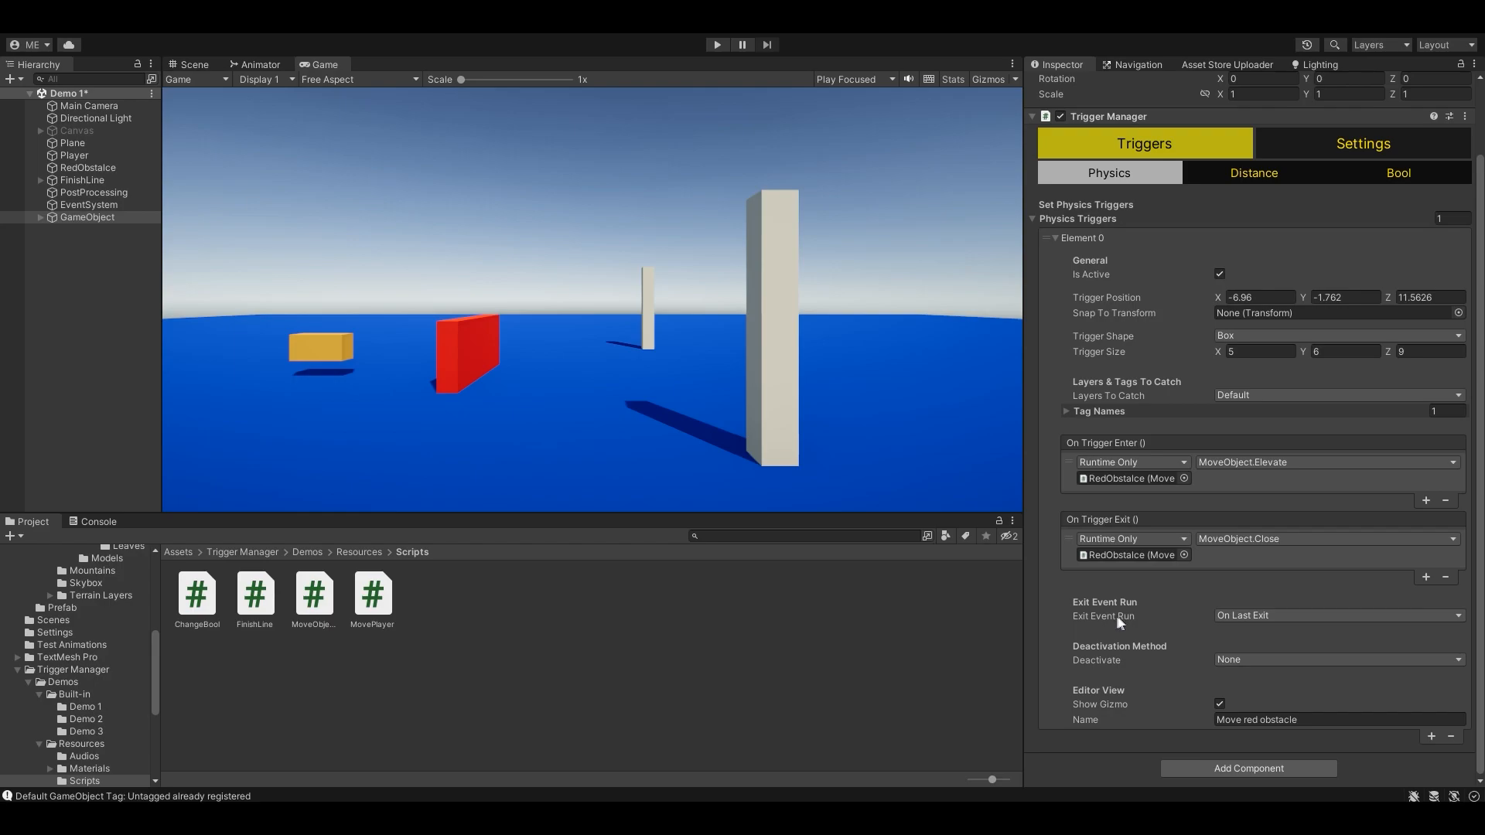
Step: Examine the Exit Event Run options of the physics trigger, keeping On Last Exit selected
left_click(1245, 616)
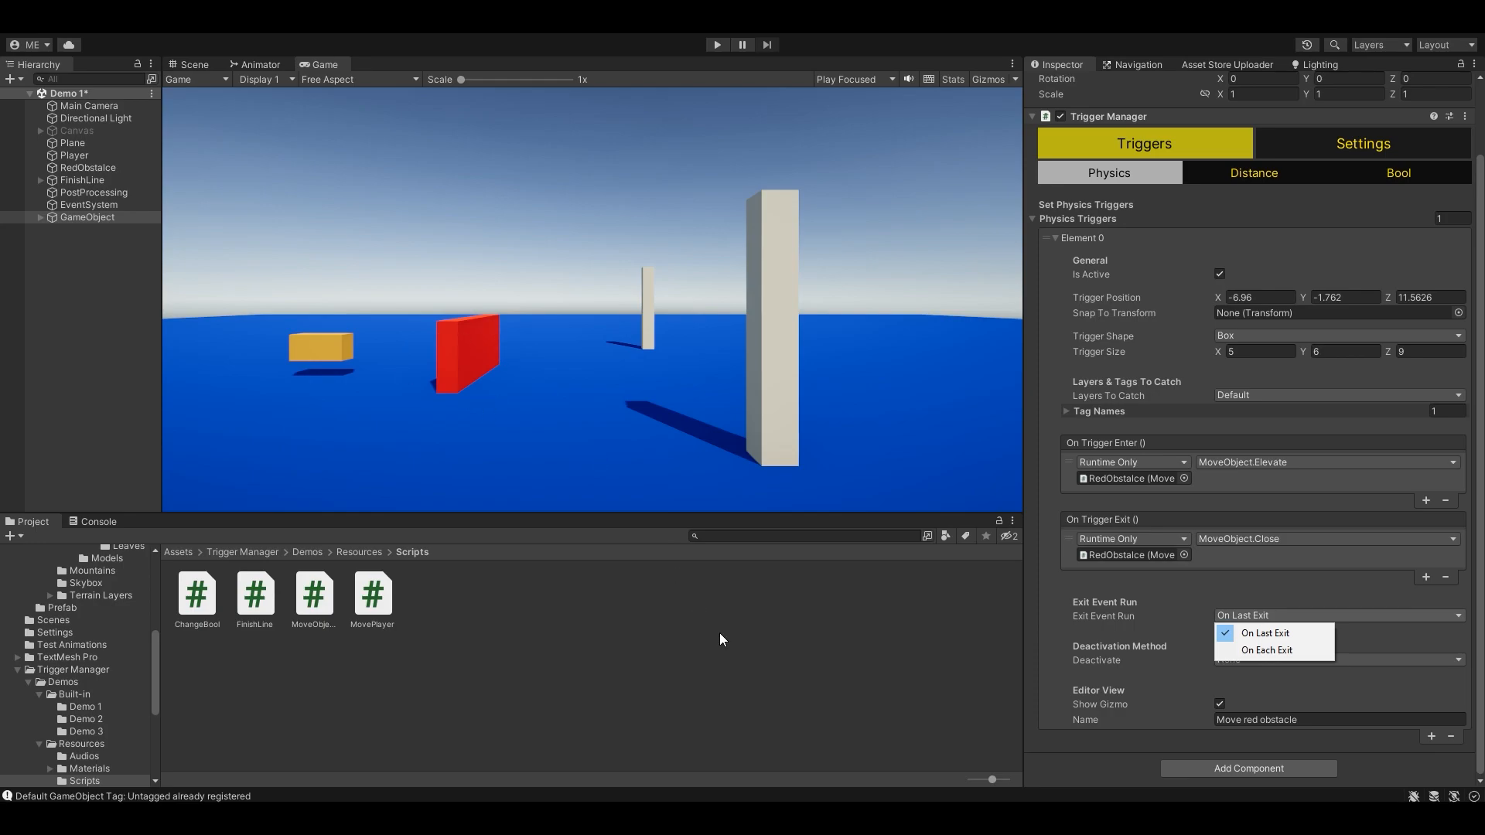
left_click(1251, 634)
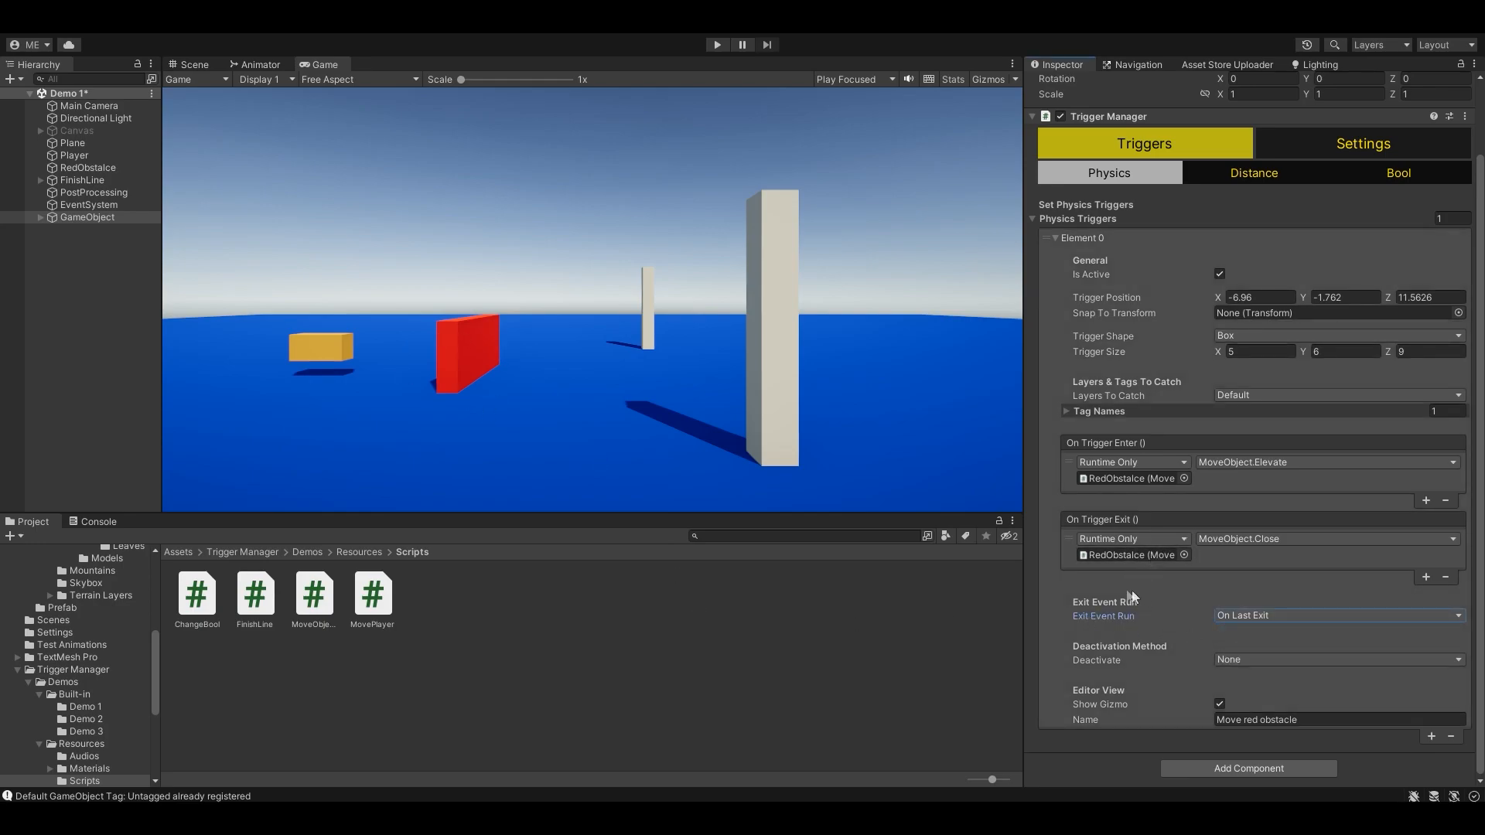
left_click(1255, 617)
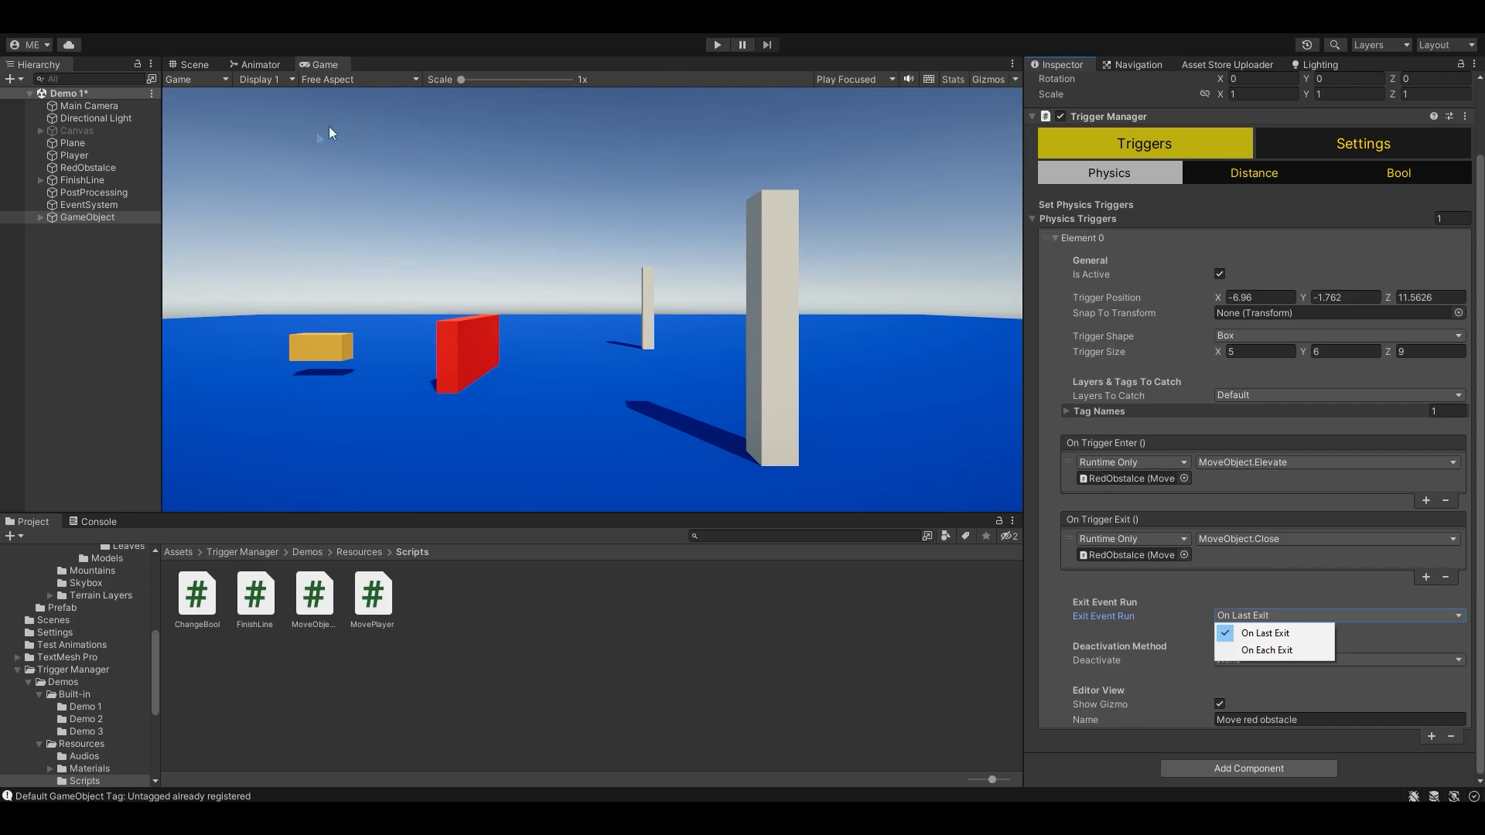
Step: Duplicate the Player object and move the copy along Z to about 14.68, beside the original
left_click(95, 156)
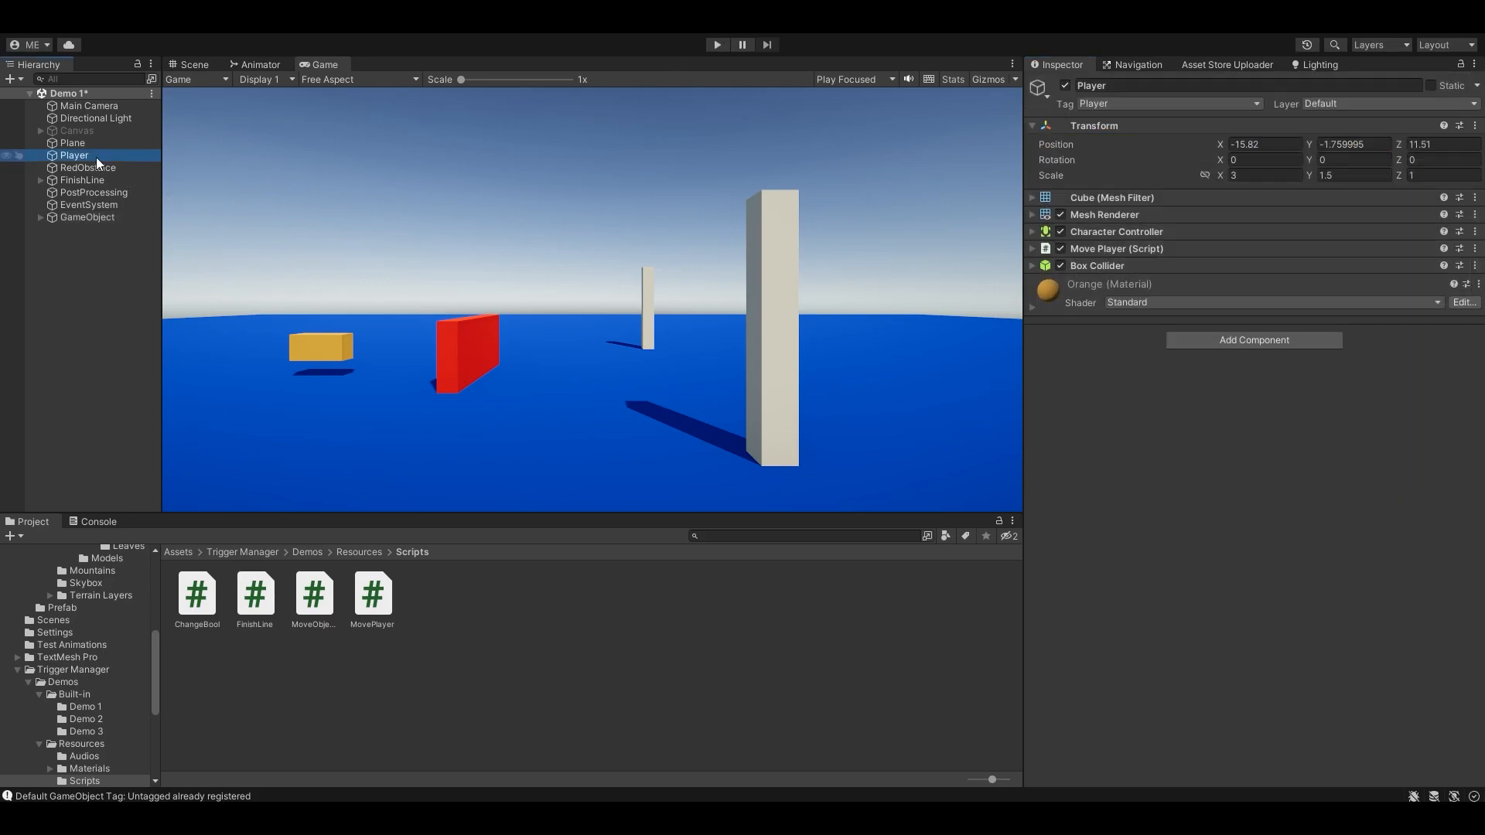
key("ctrl+d")
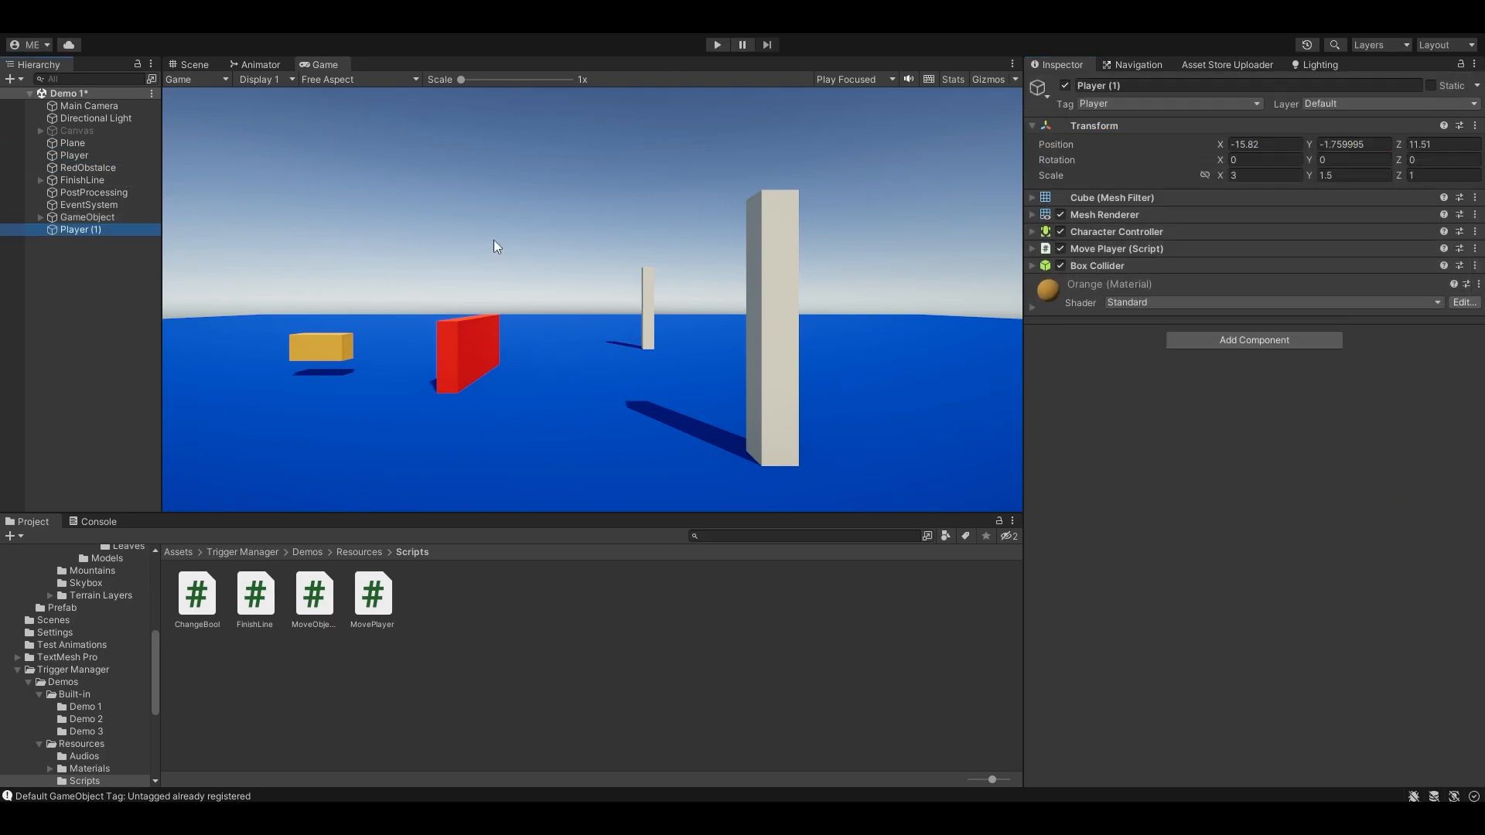
left_click(193, 65)
right_click_drag(619, 317, 414, 293)
left_click_drag(390, 299, 394, 258)
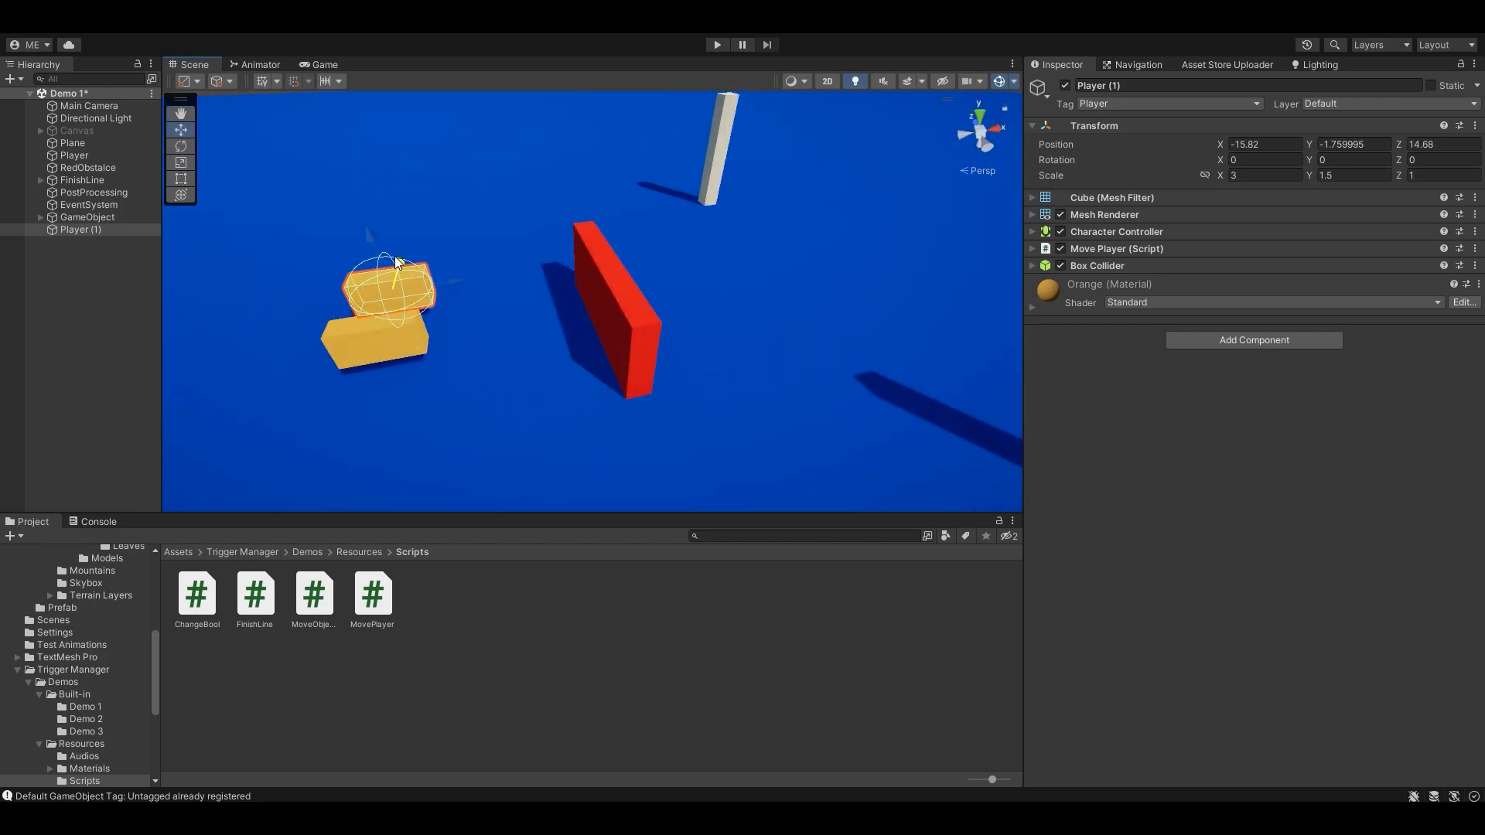
left_click(324, 62)
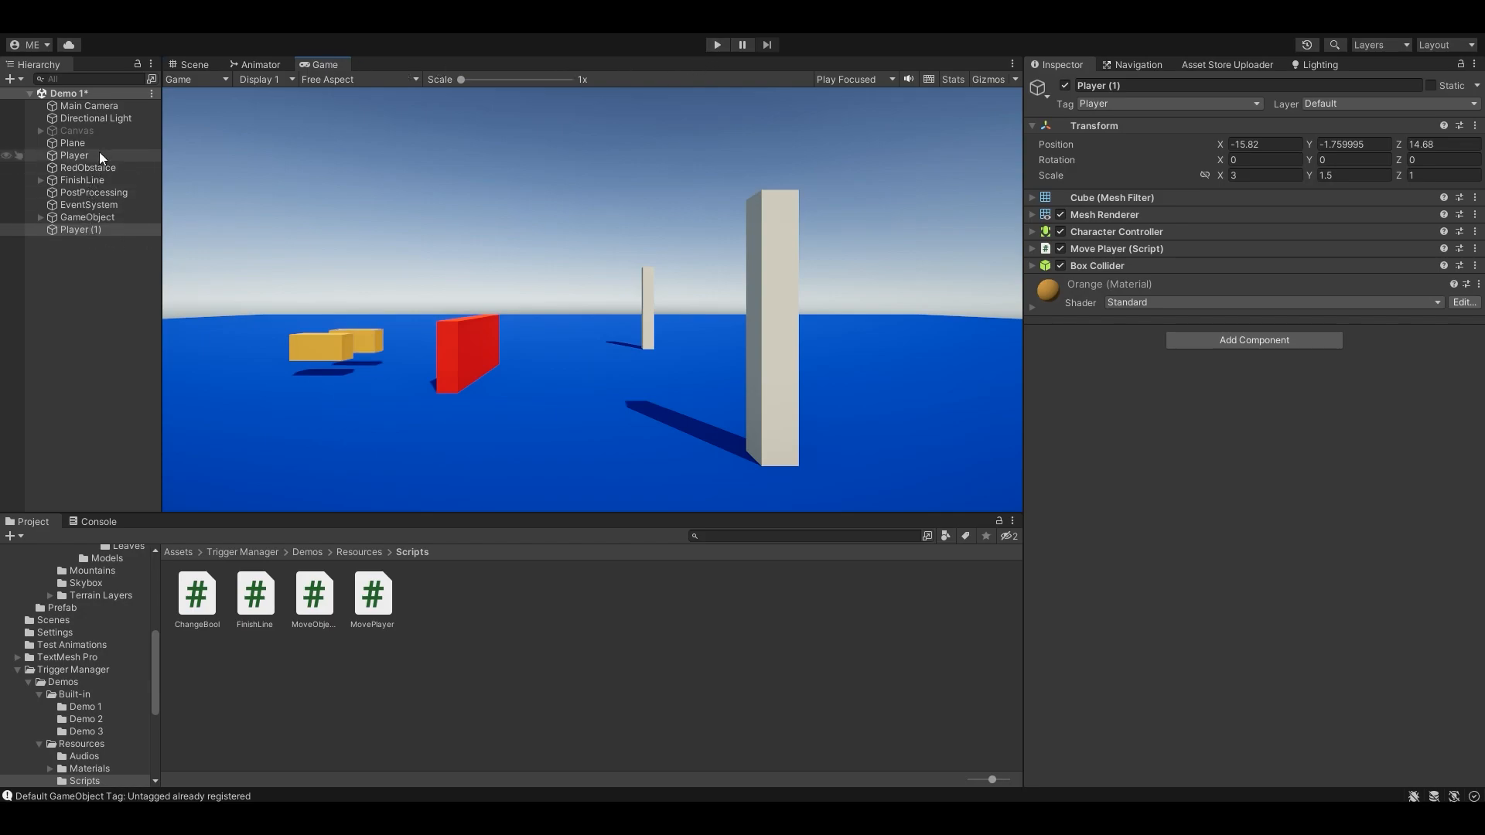
Step: Set Exit Event Run to On Each Exit for GameObject's physics trigger
left_click(106, 216)
scroll(1142, 532, "down", 2)
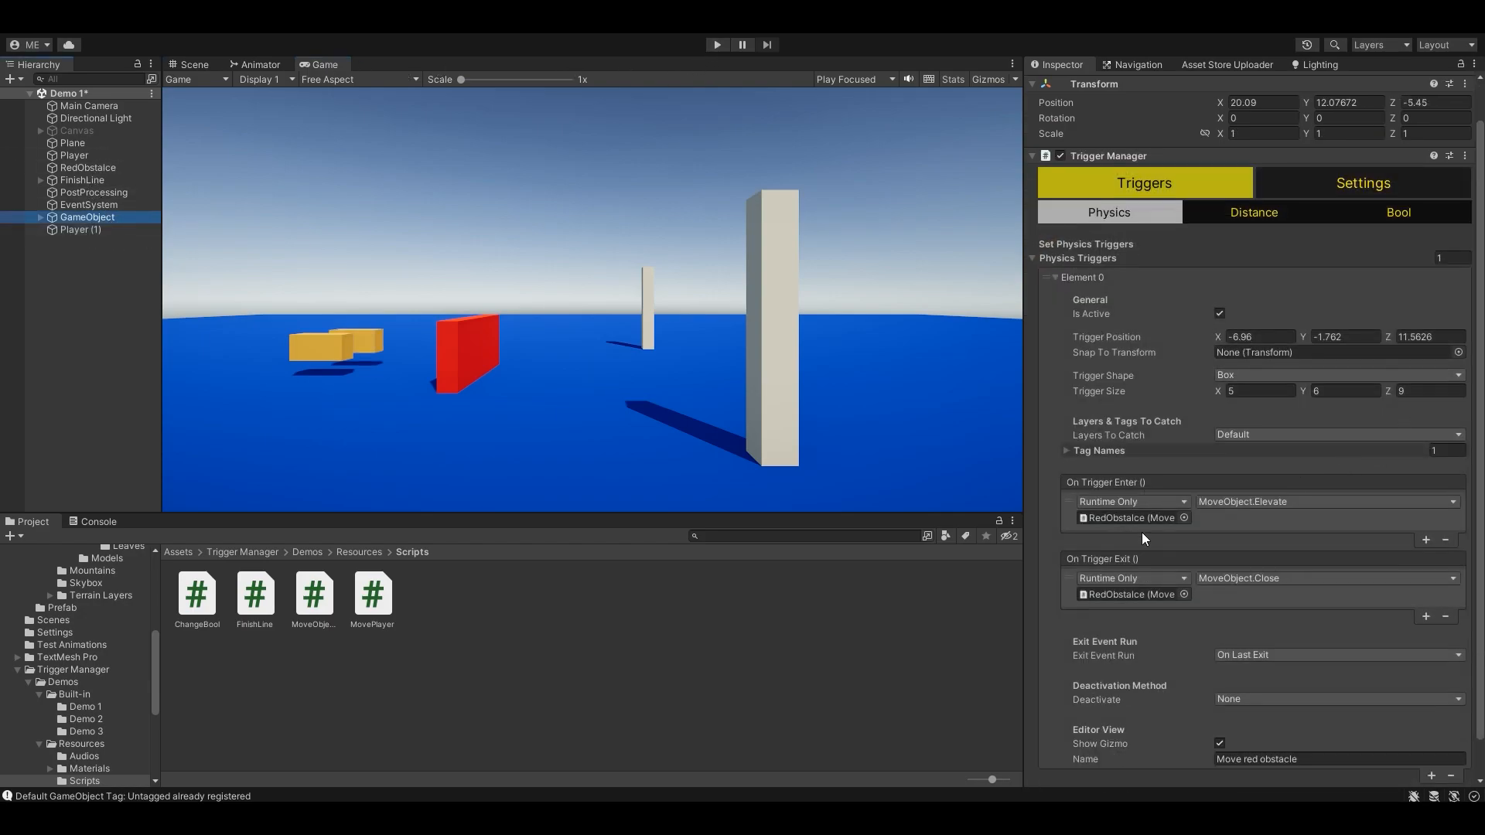
scroll(1142, 533, "down", 1)
left_click(1279, 615)
left_click(1274, 652)
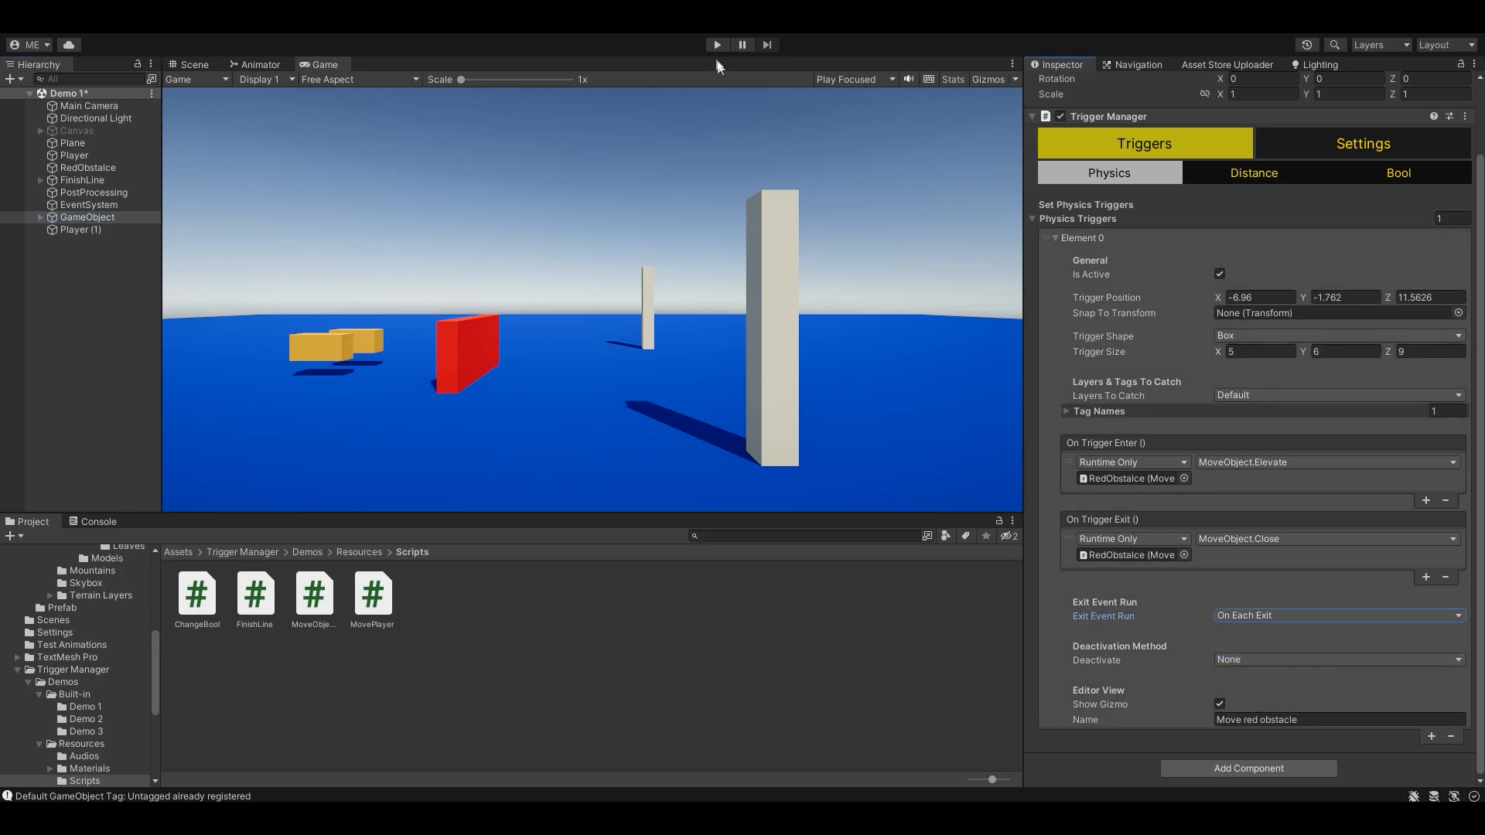
Step: Test On Each Exit in play mode by moving both players into the trigger, disabling Player's Move Player script, and moving only the copy out
left_click(720, 45)
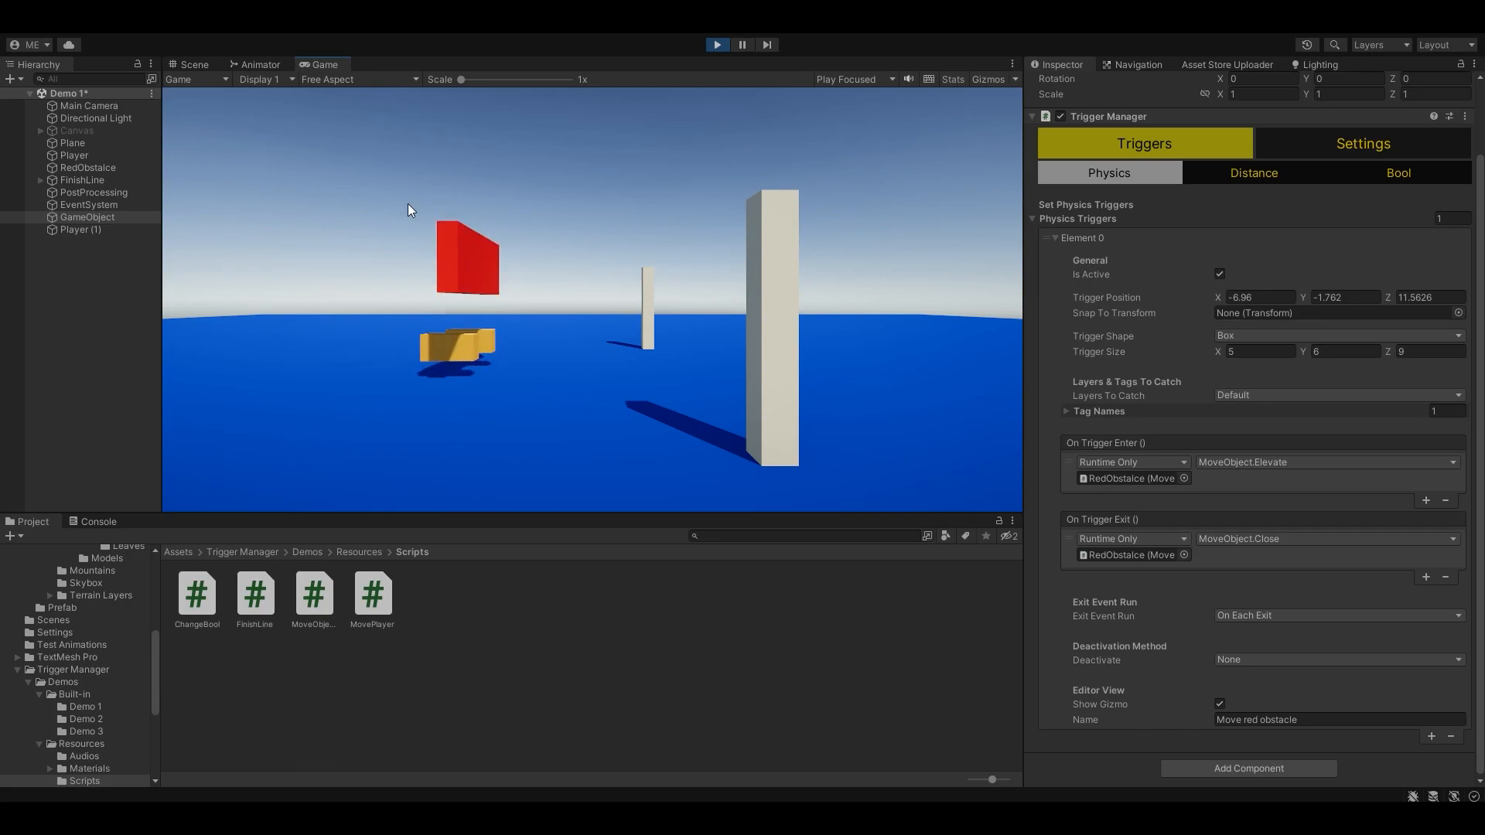
left_click(103, 156)
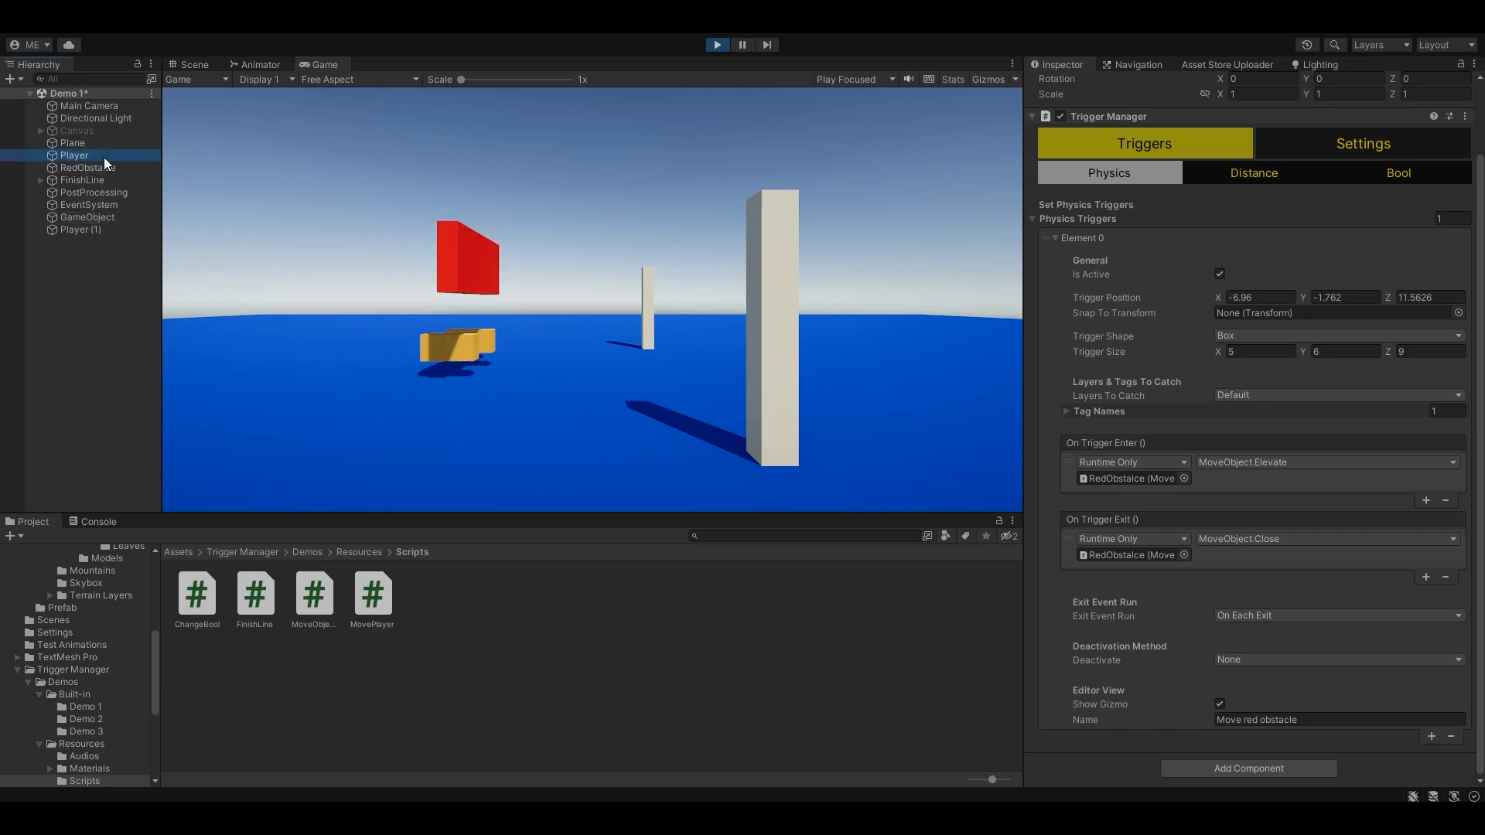
left_click(1059, 248)
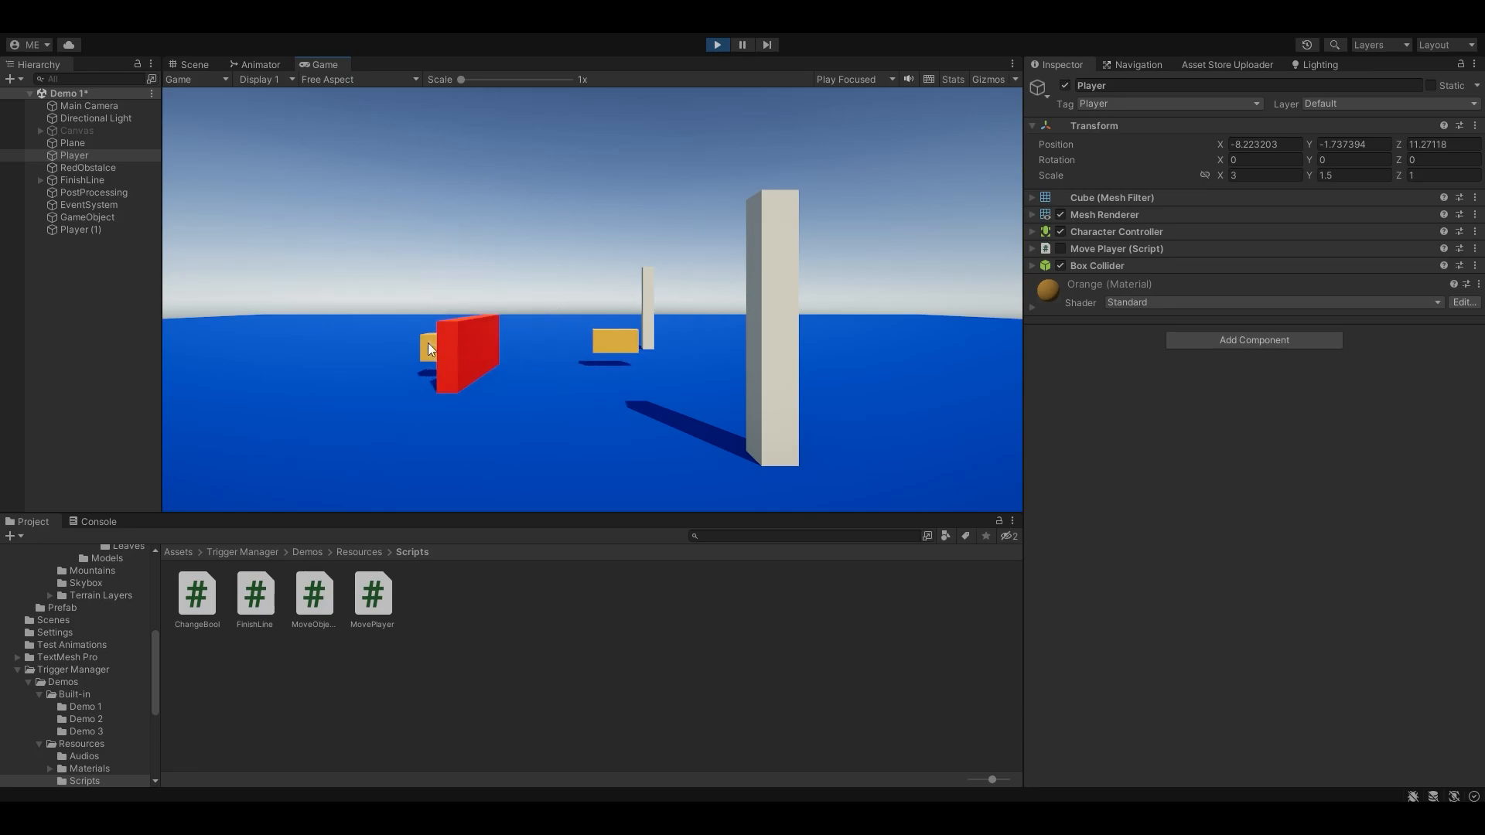
left_click(116, 217)
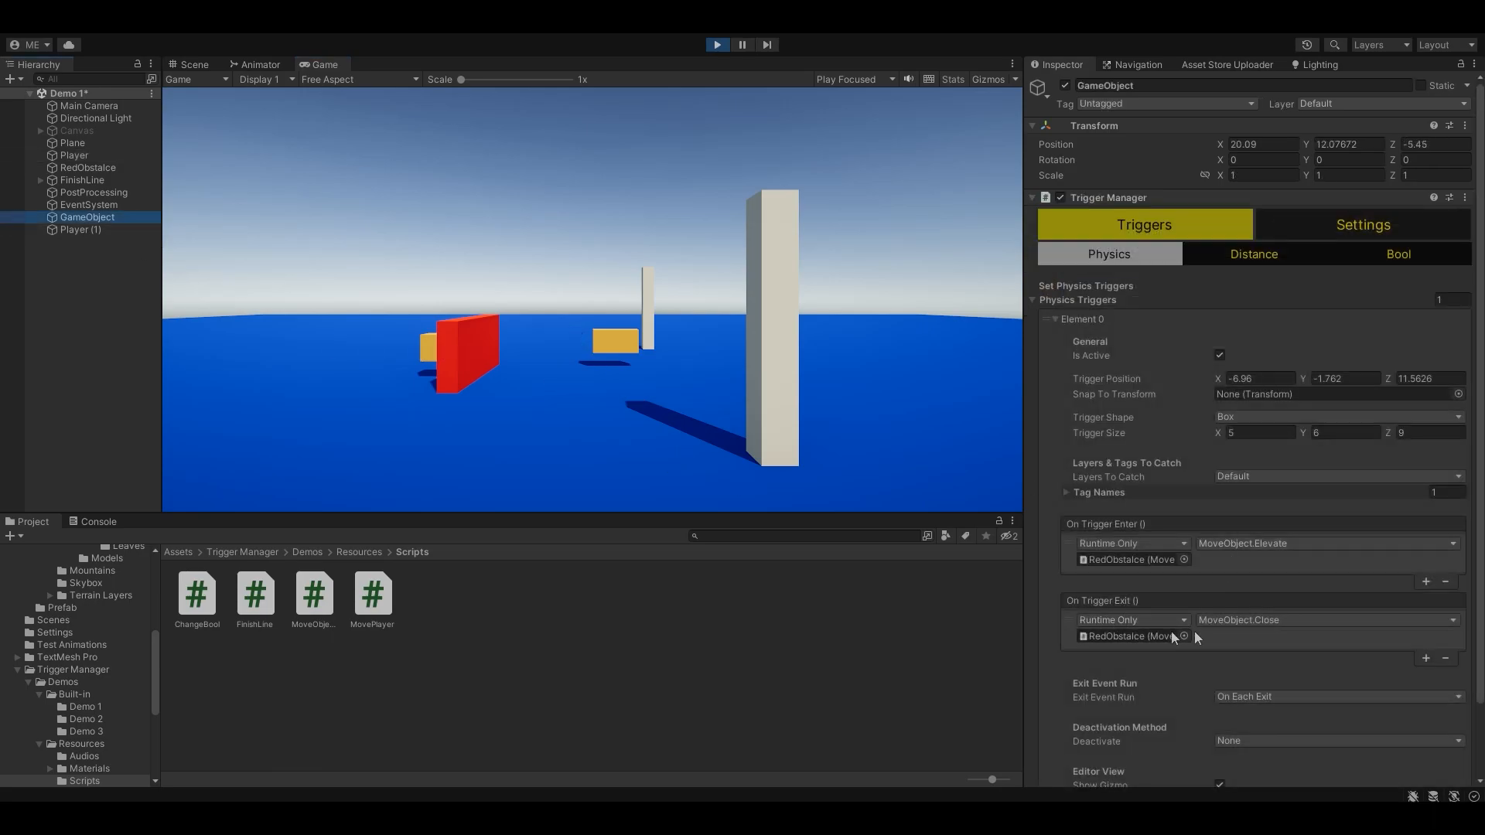
scroll(1176, 632, "down", 2)
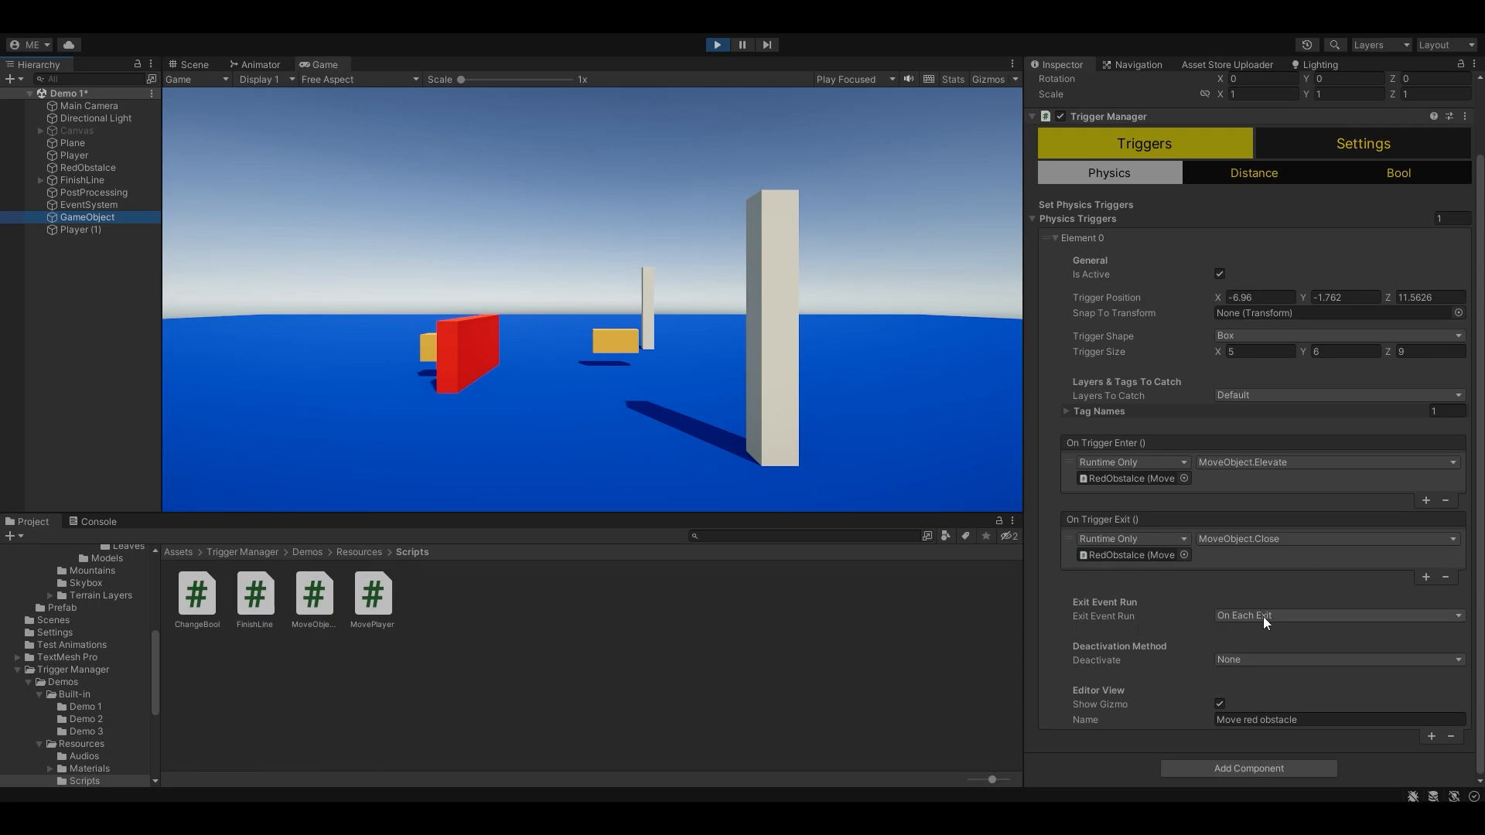
left_click(717, 46)
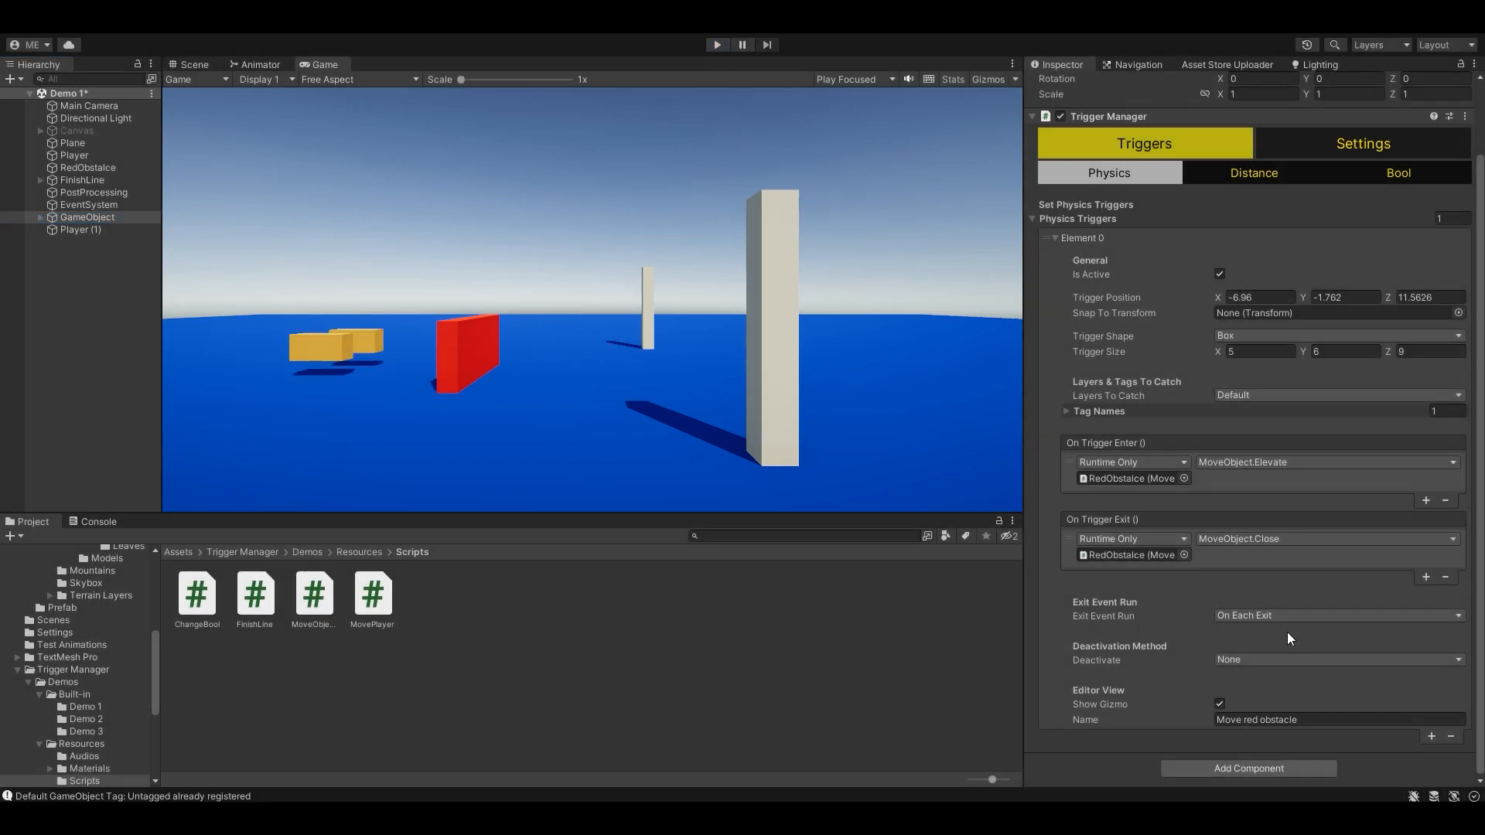
Step: Set Exit Event Run to On Last Exit for the physics trigger and enter play mode with both players moving into it
left_click(1267, 617)
left_click(1273, 636)
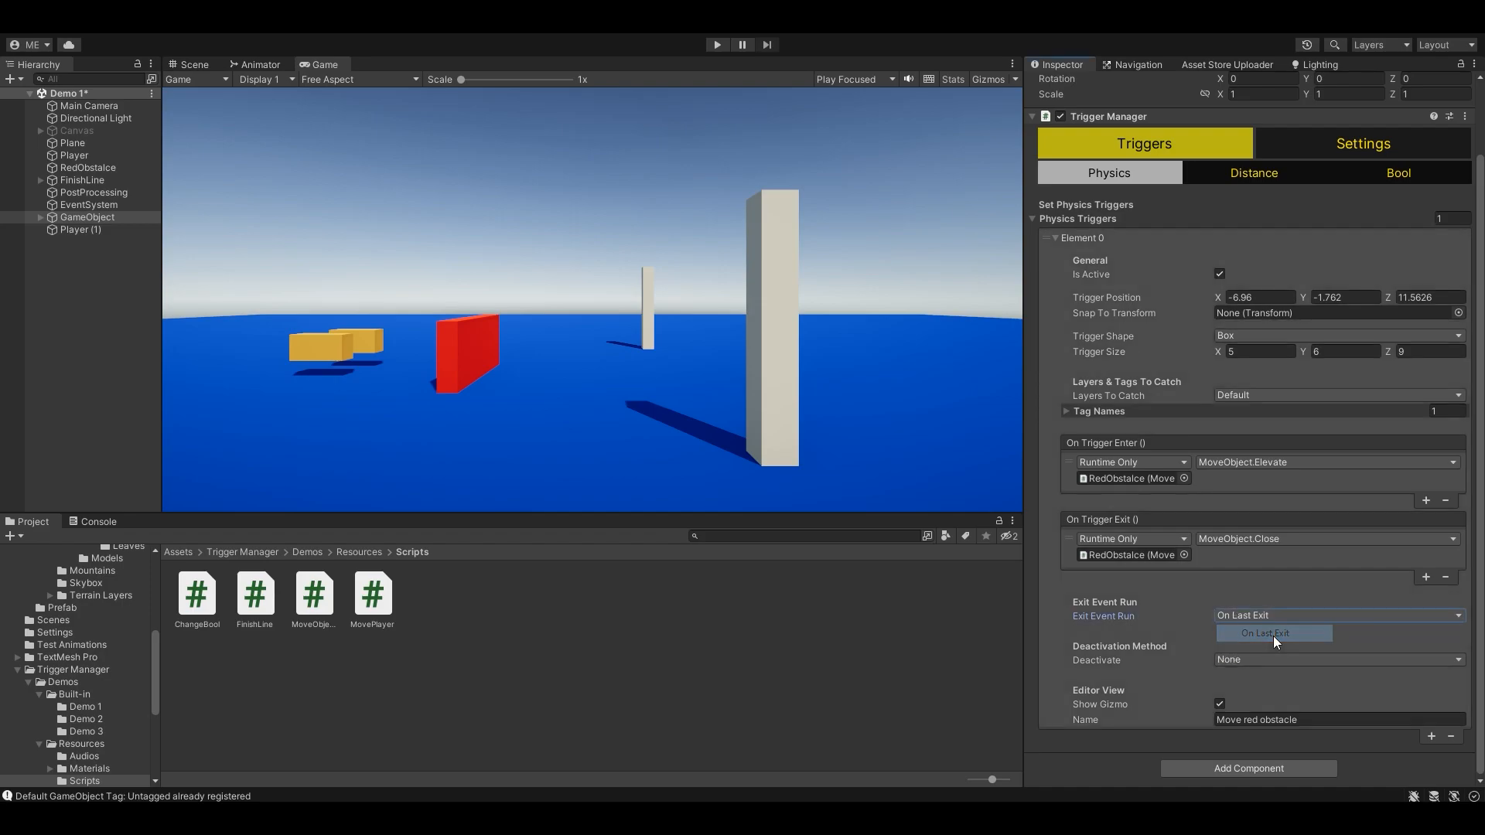
left_click(717, 45)
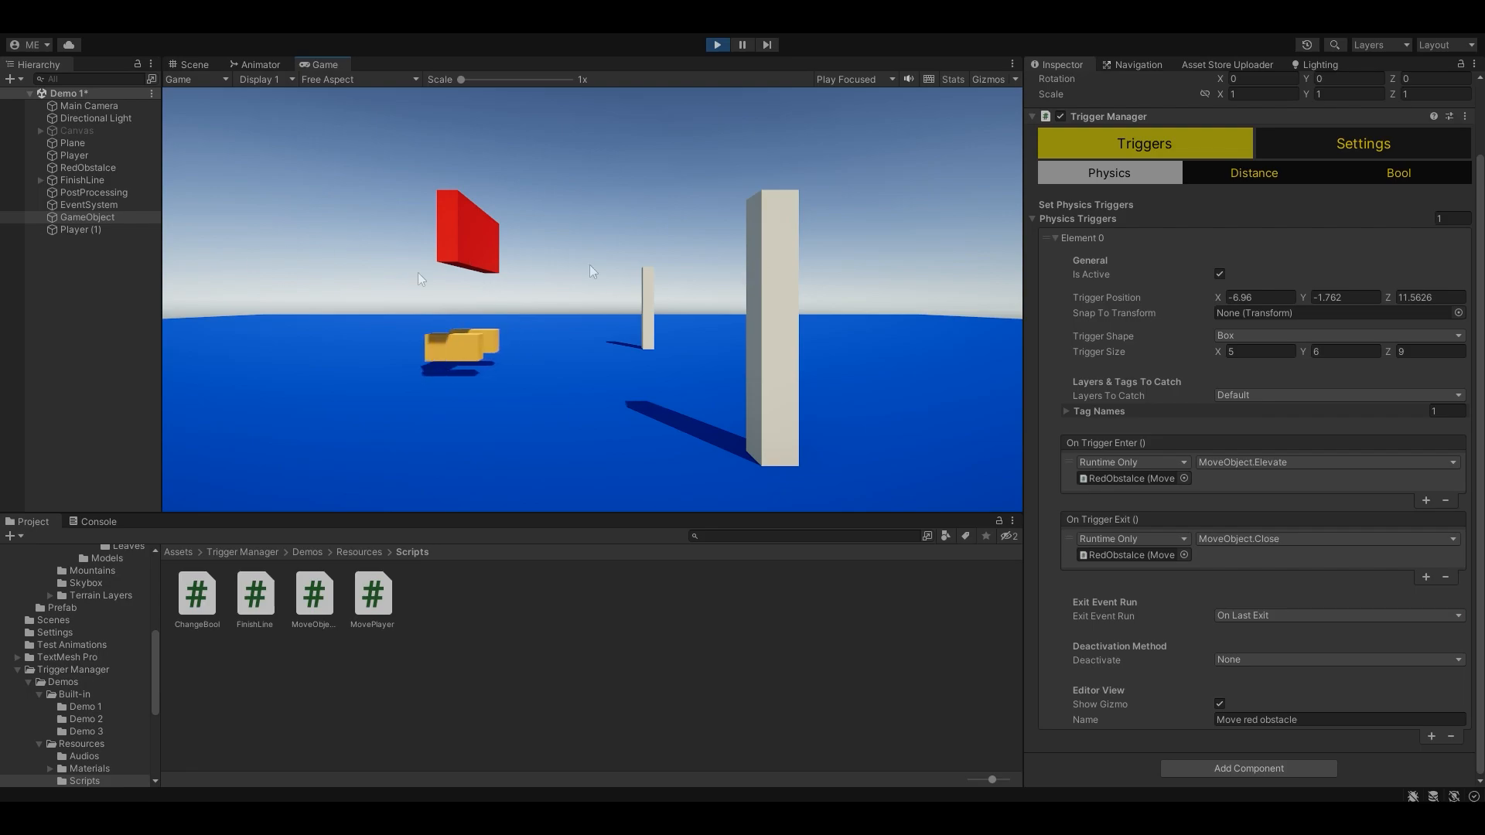
Step: Test On Last Exit by disabling Player's Move Player script, moving the copy out, re-enabling the script to move Player out, and ending play mode
left_click(95, 153)
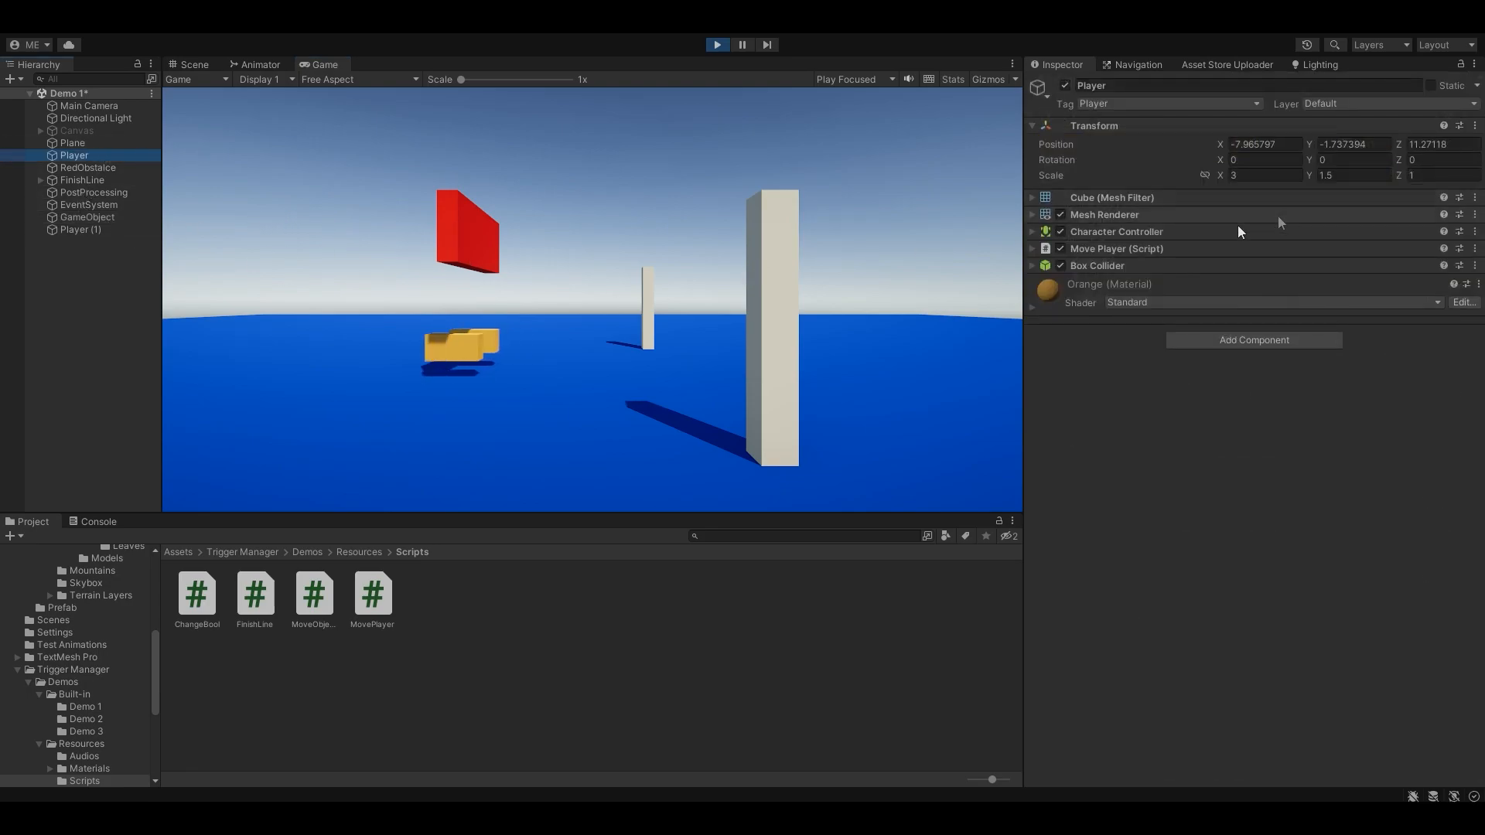
left_click(1061, 249)
left_click(663, 302)
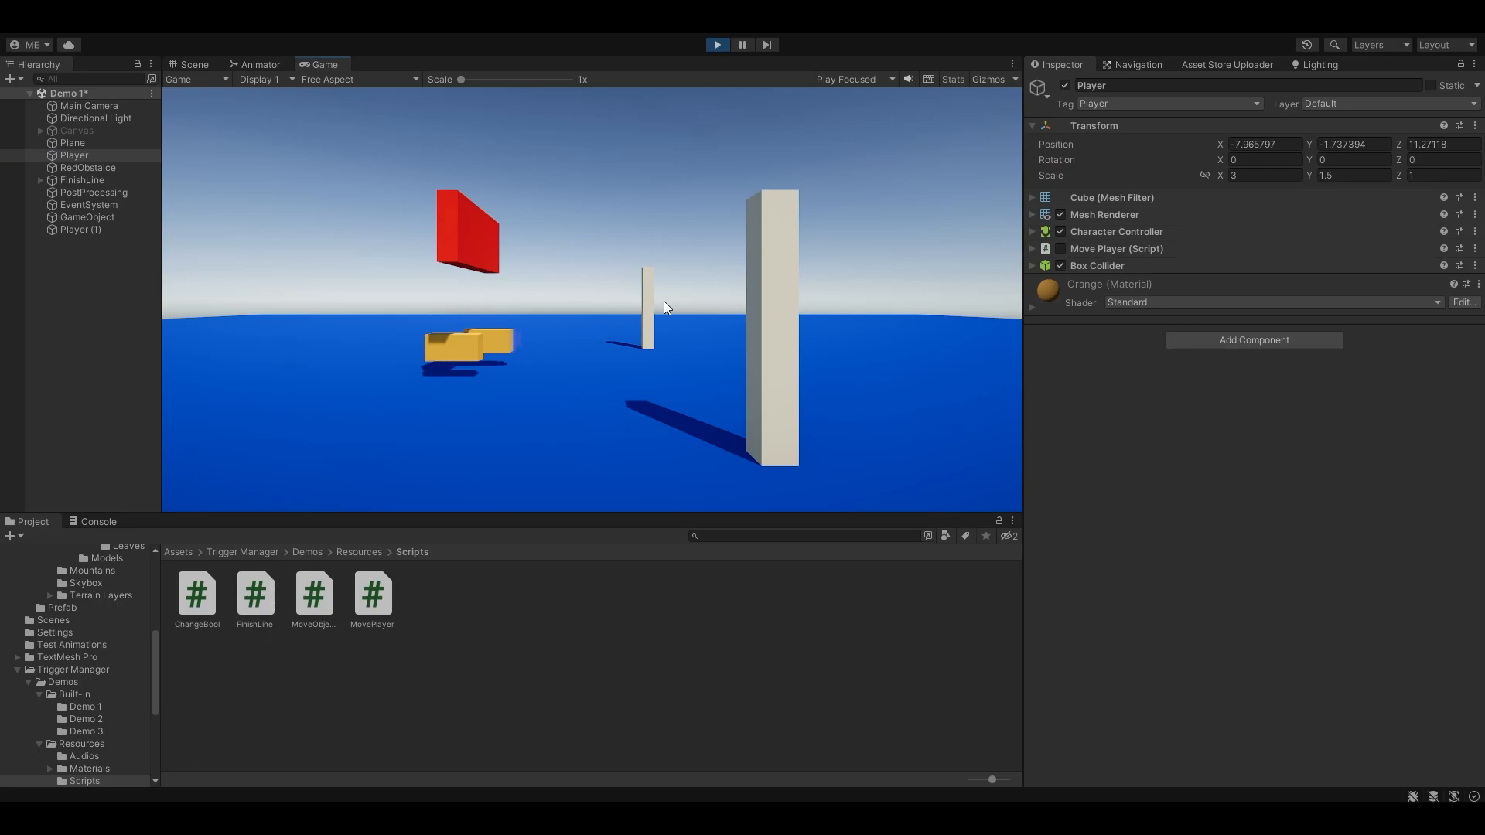
key("d")
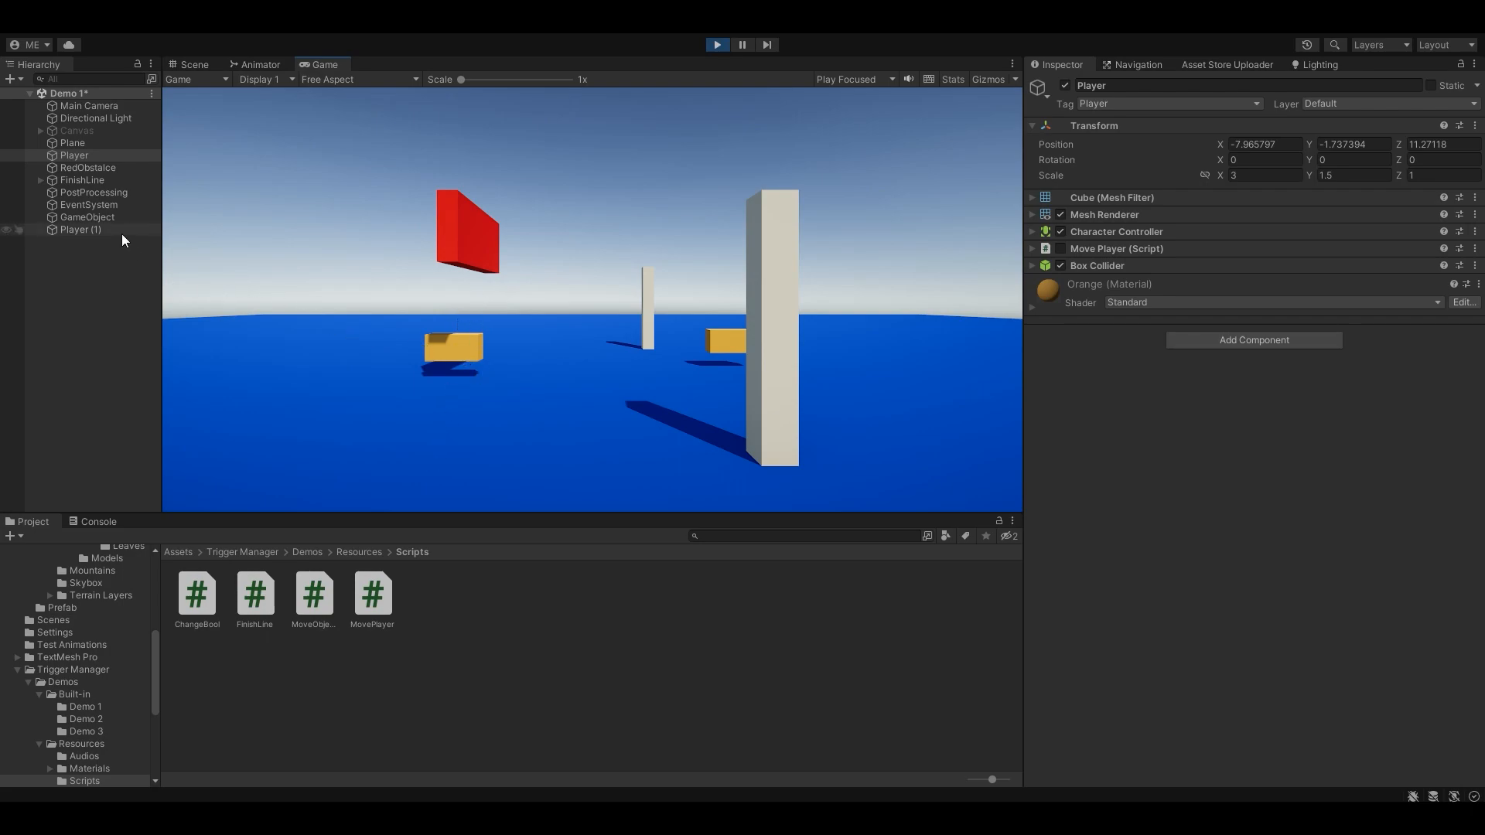
left_click(1060, 249)
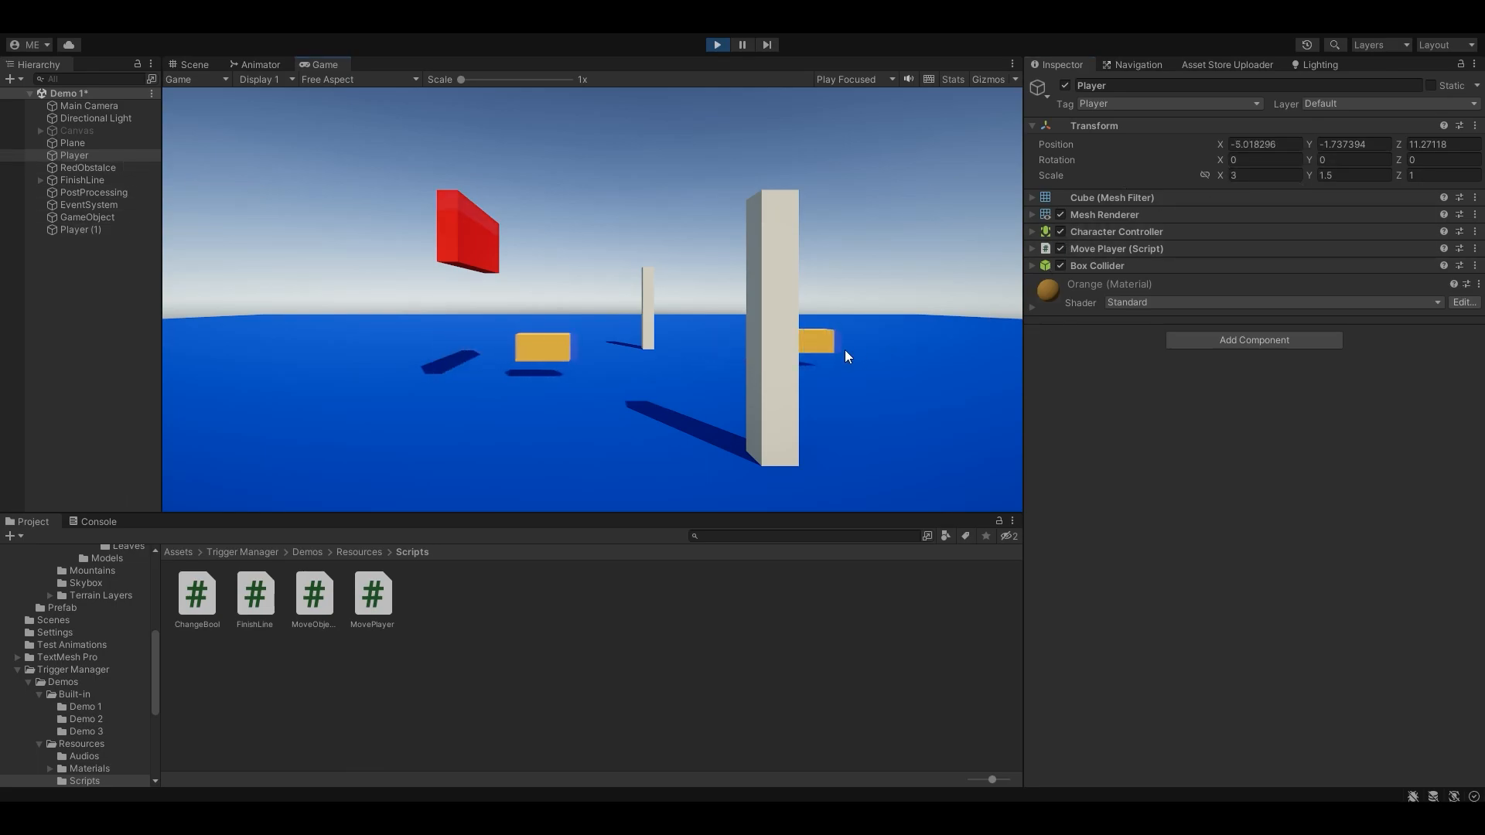
left_click(718, 44)
Step: Examine the Deactivate options of GameObject's physics trigger
left_click(124, 221)
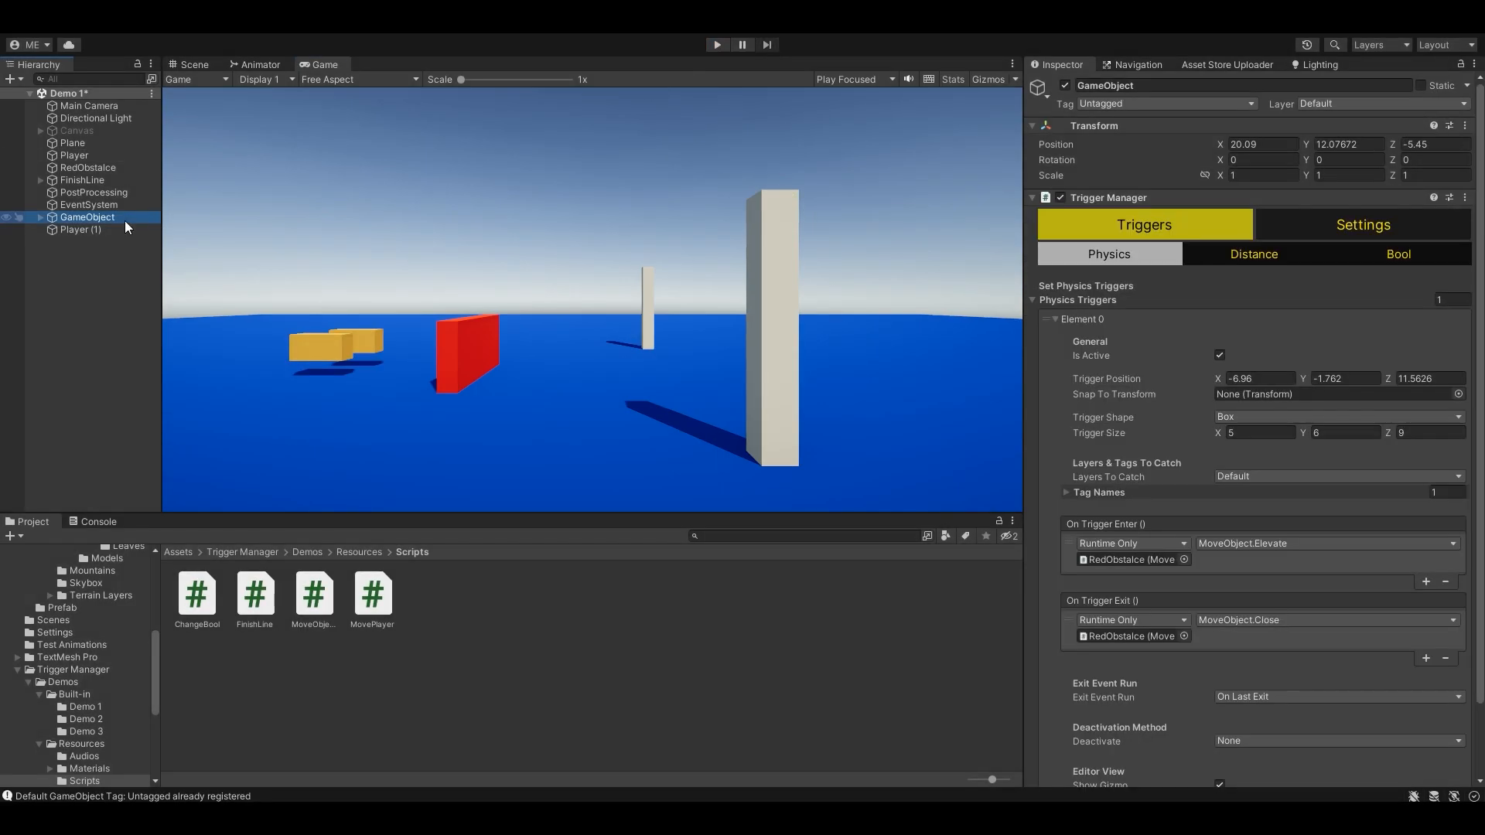
scroll(1274, 493, "down", 2)
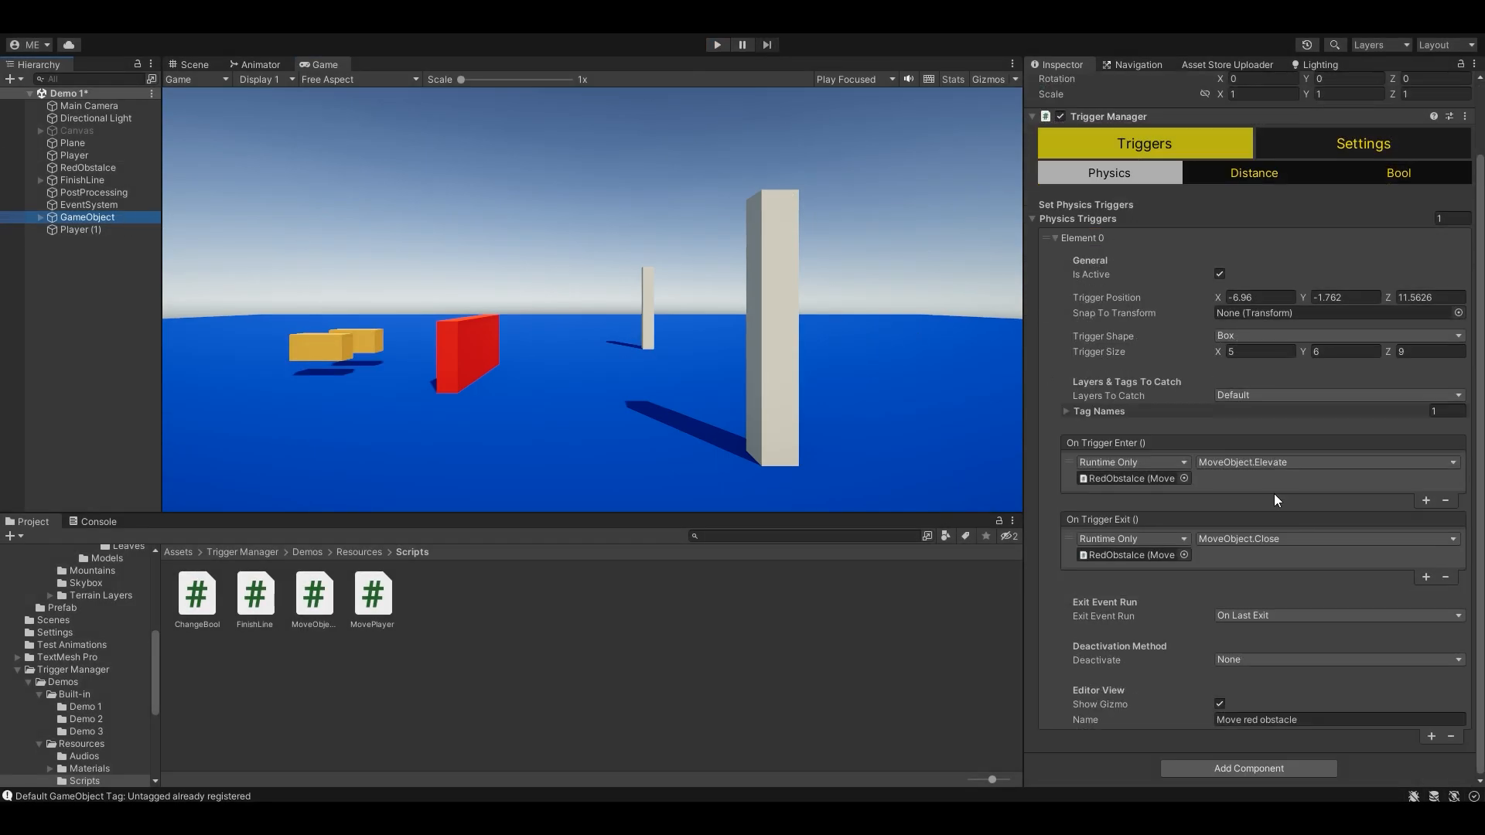
left_click(1282, 660)
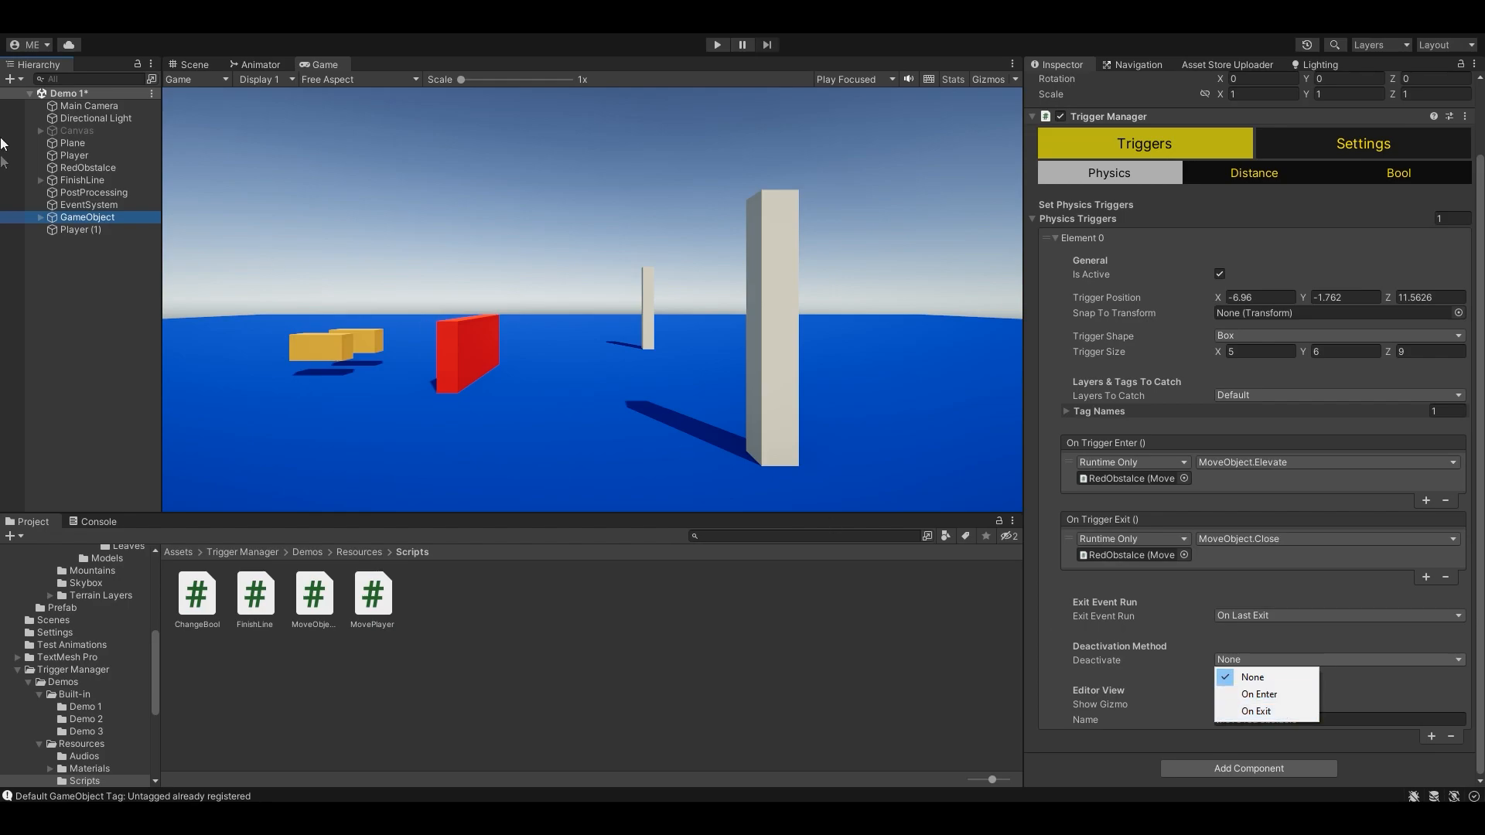
Step: Delete the duplicated Player (1) object from the scene
left_click(105, 231)
left_click(105, 231)
key("Delete")
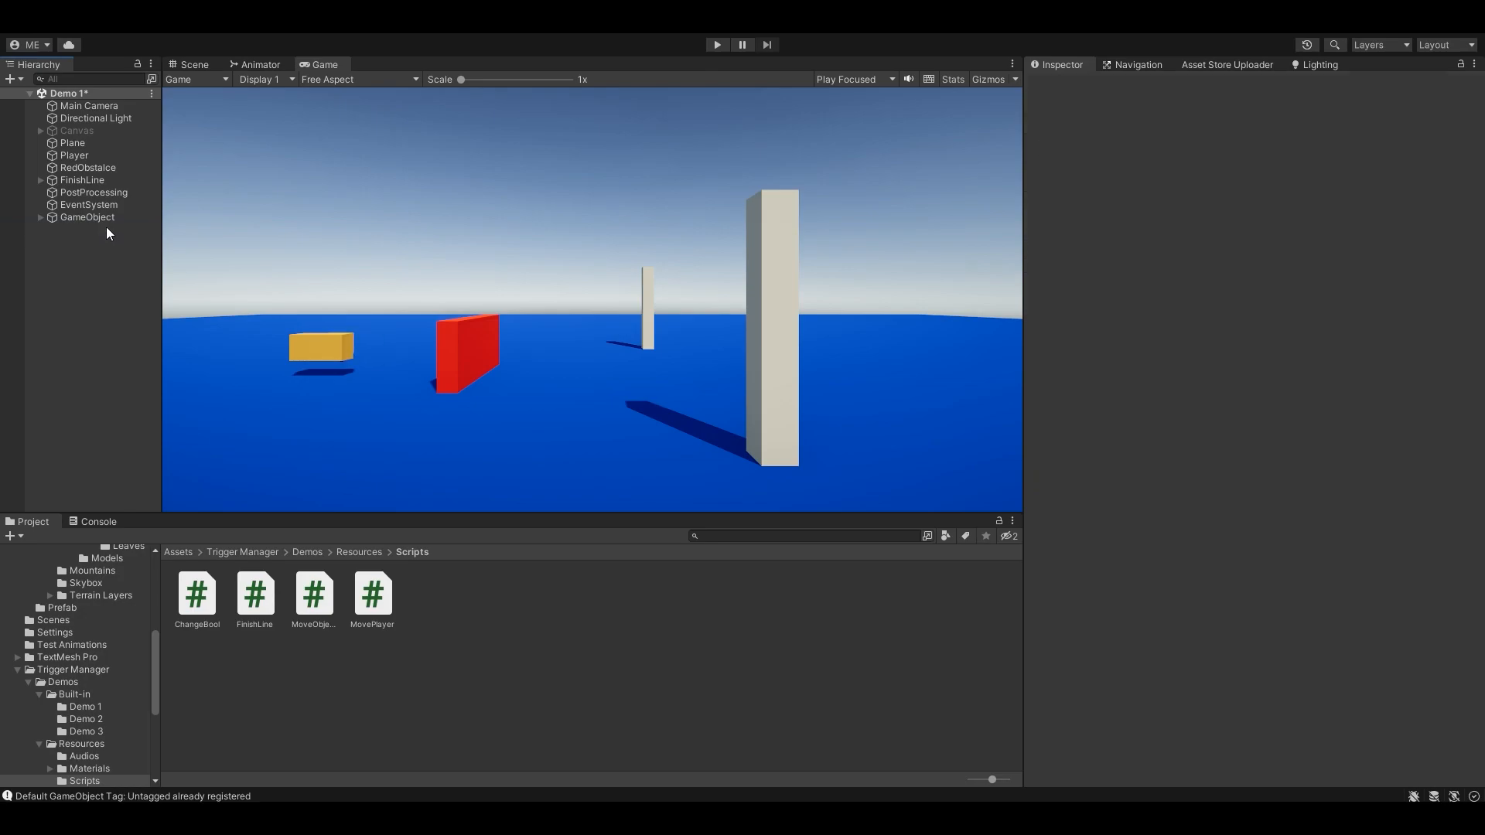
Step: Set Deactivate to On Enter for GameObject's physics trigger, keeping Is Active enabled
left_click(114, 217)
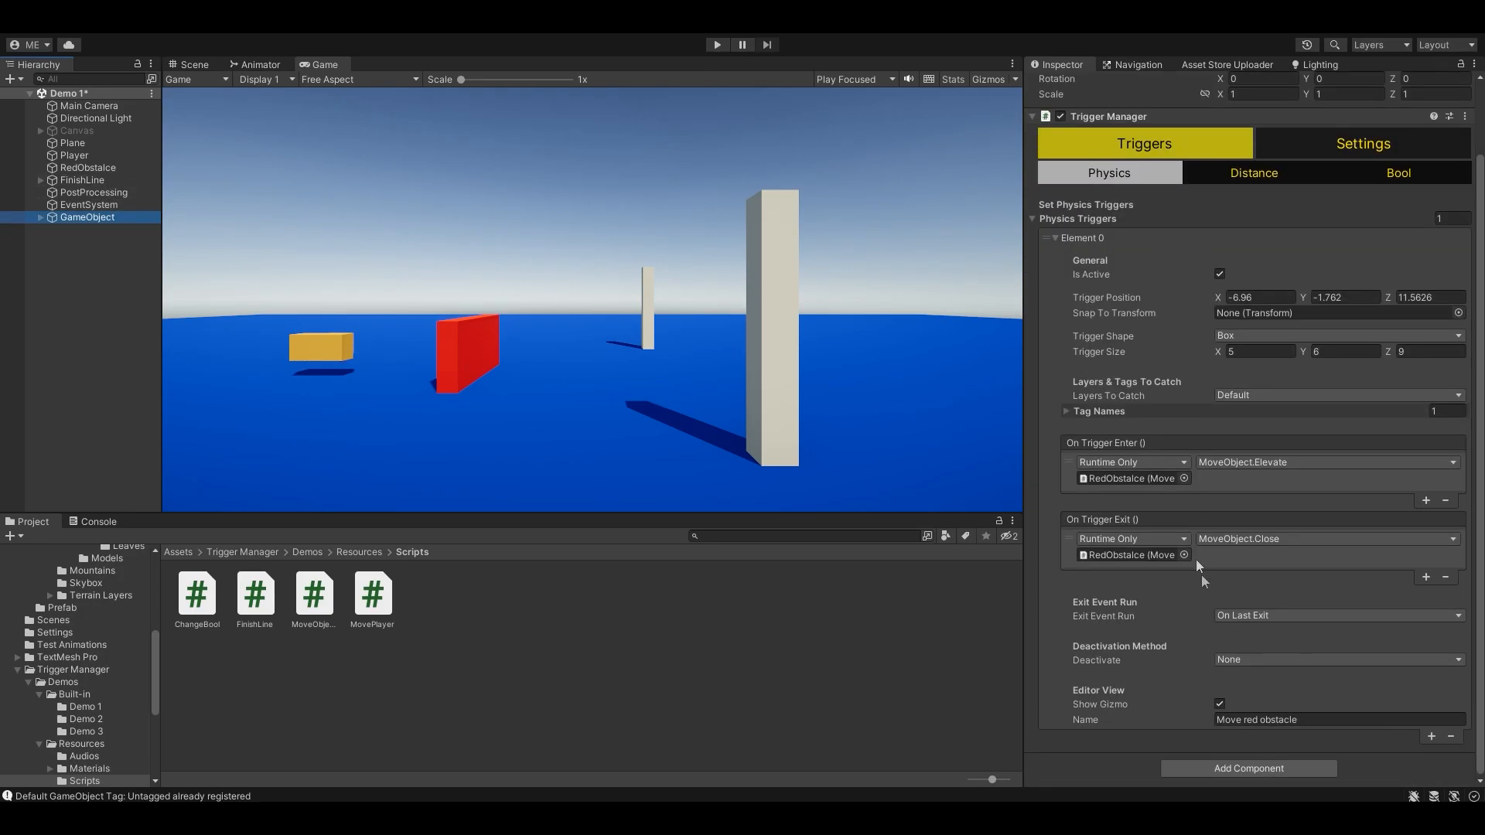
scroll(1196, 559, "down", 3)
left_click(1254, 659)
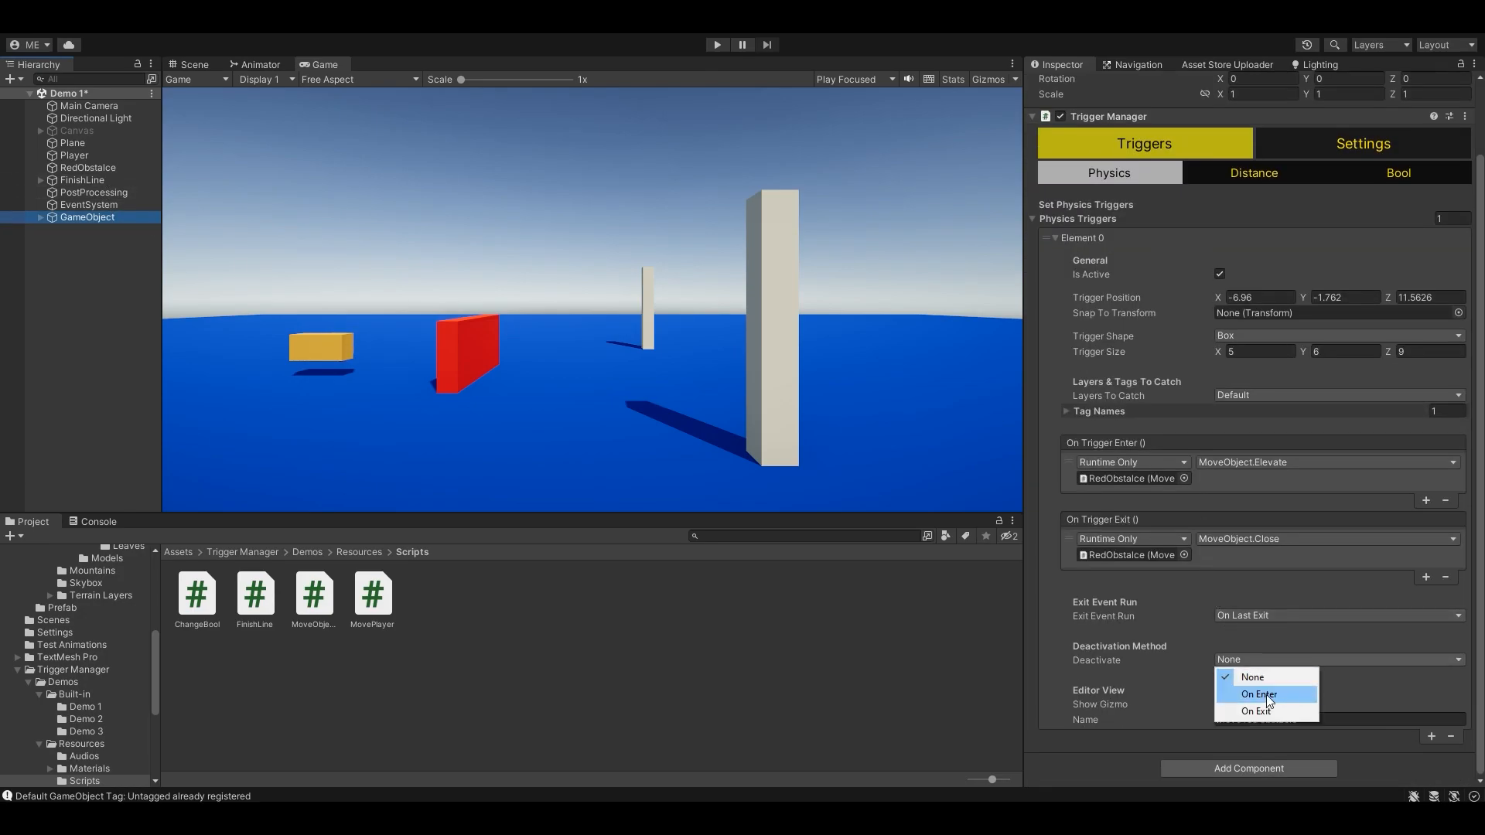
left_click(1265, 694)
scroll(1158, 453, "up", 3)
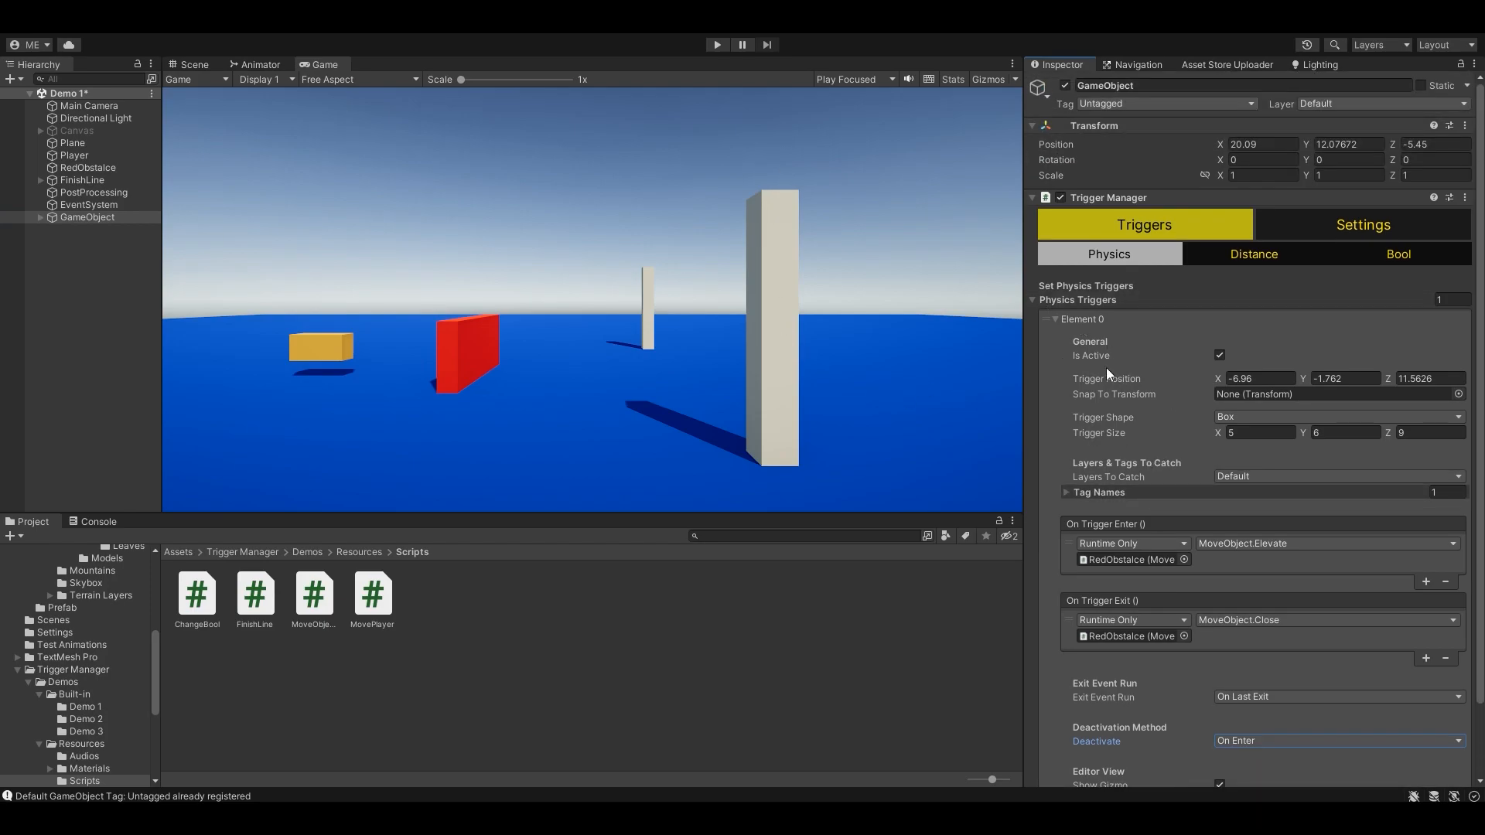
left_click(1220, 355)
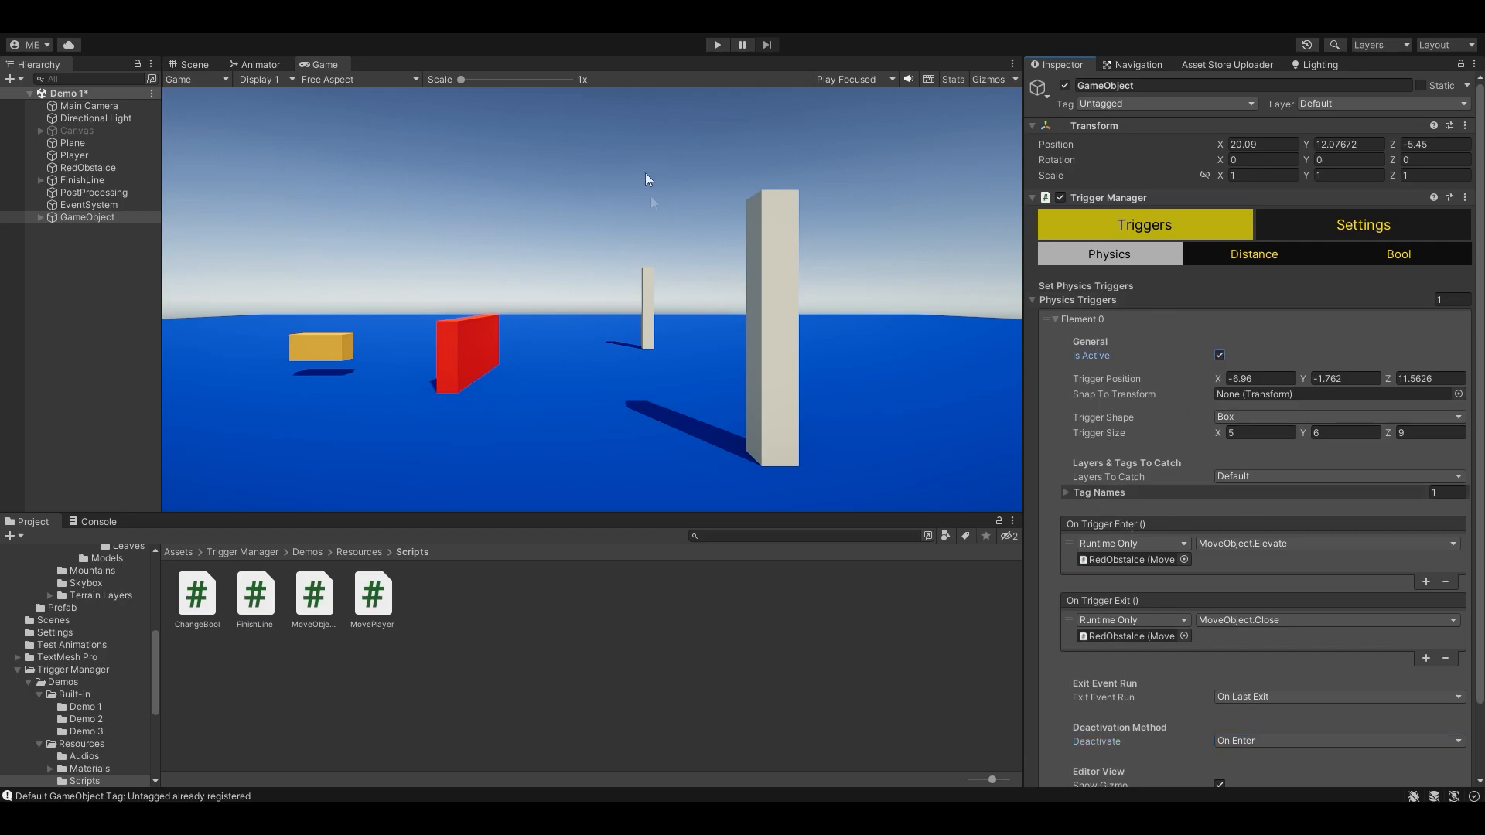
Step: Test the On Enter deactivation in play mode by moving Player through the trigger, checking its Is Active state, and ending play mode
left_click(716, 44)
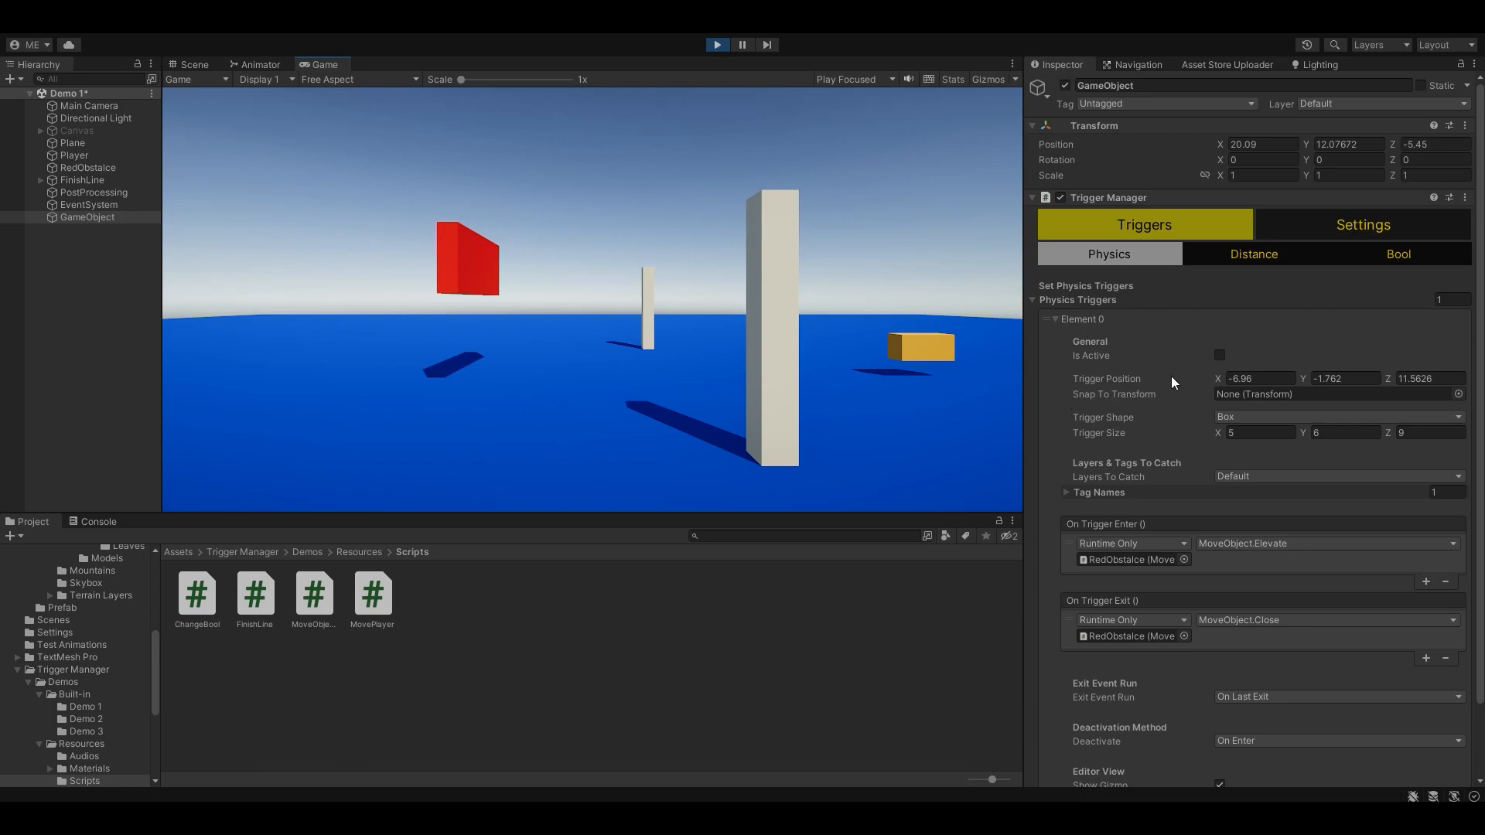
scroll(1171, 376, "down", 2)
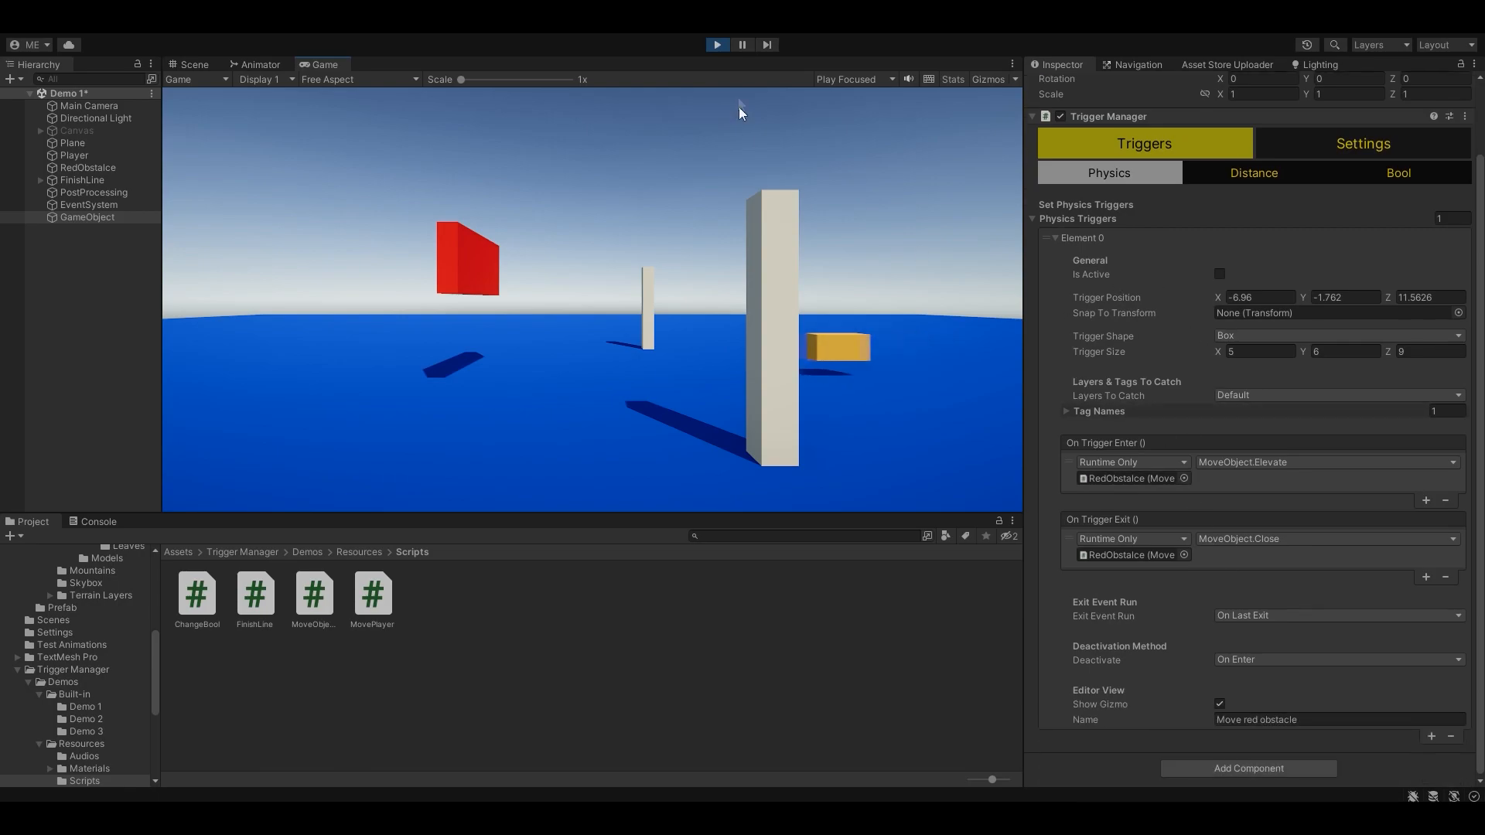
left_click(717, 45)
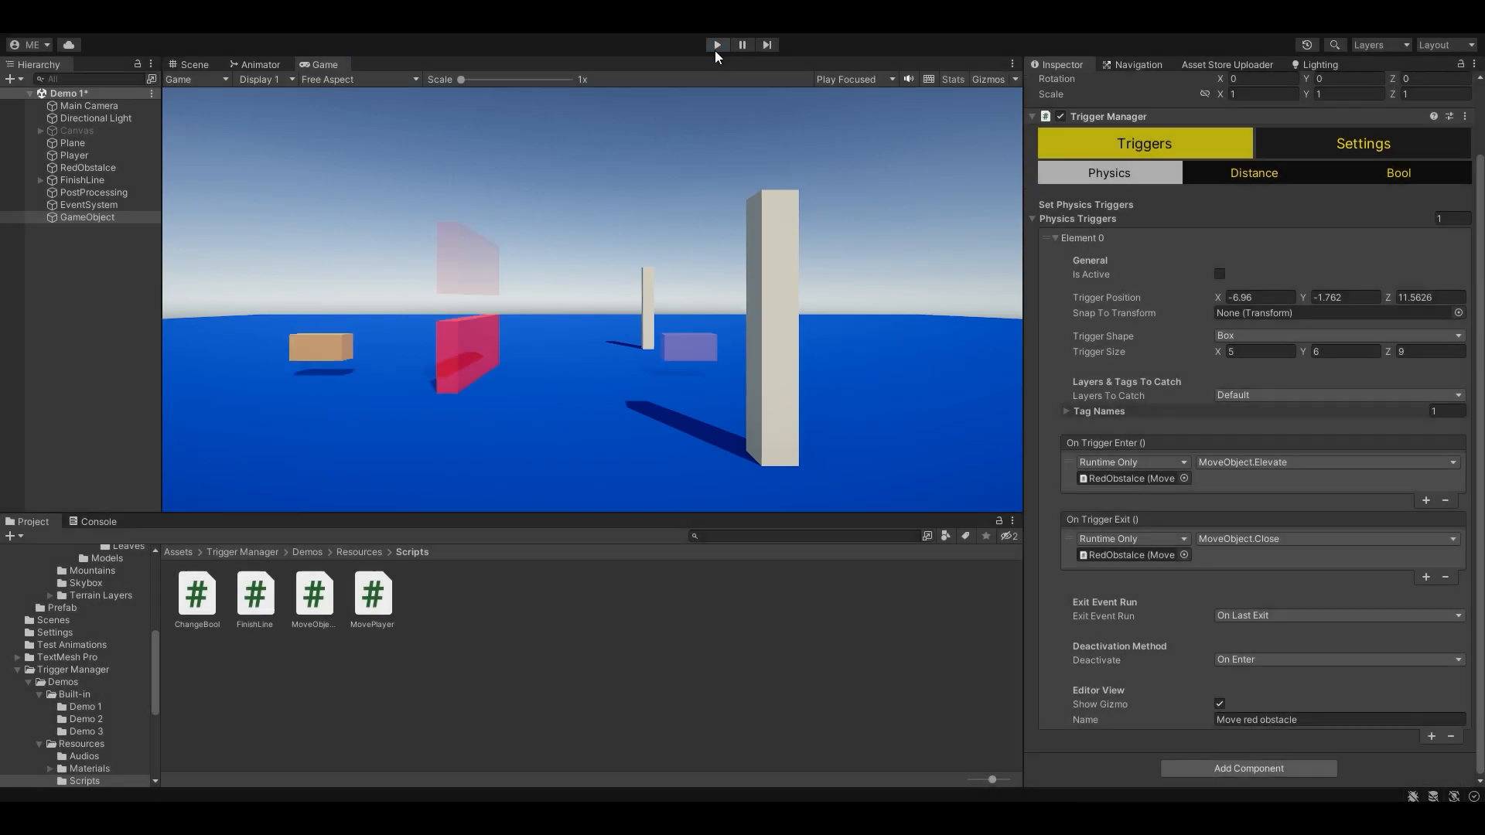
Step: Set Deactivate to On Exit for the physics trigger and enter play mode
left_click(1251, 658)
left_click(1281, 707)
key("ctrl+p")
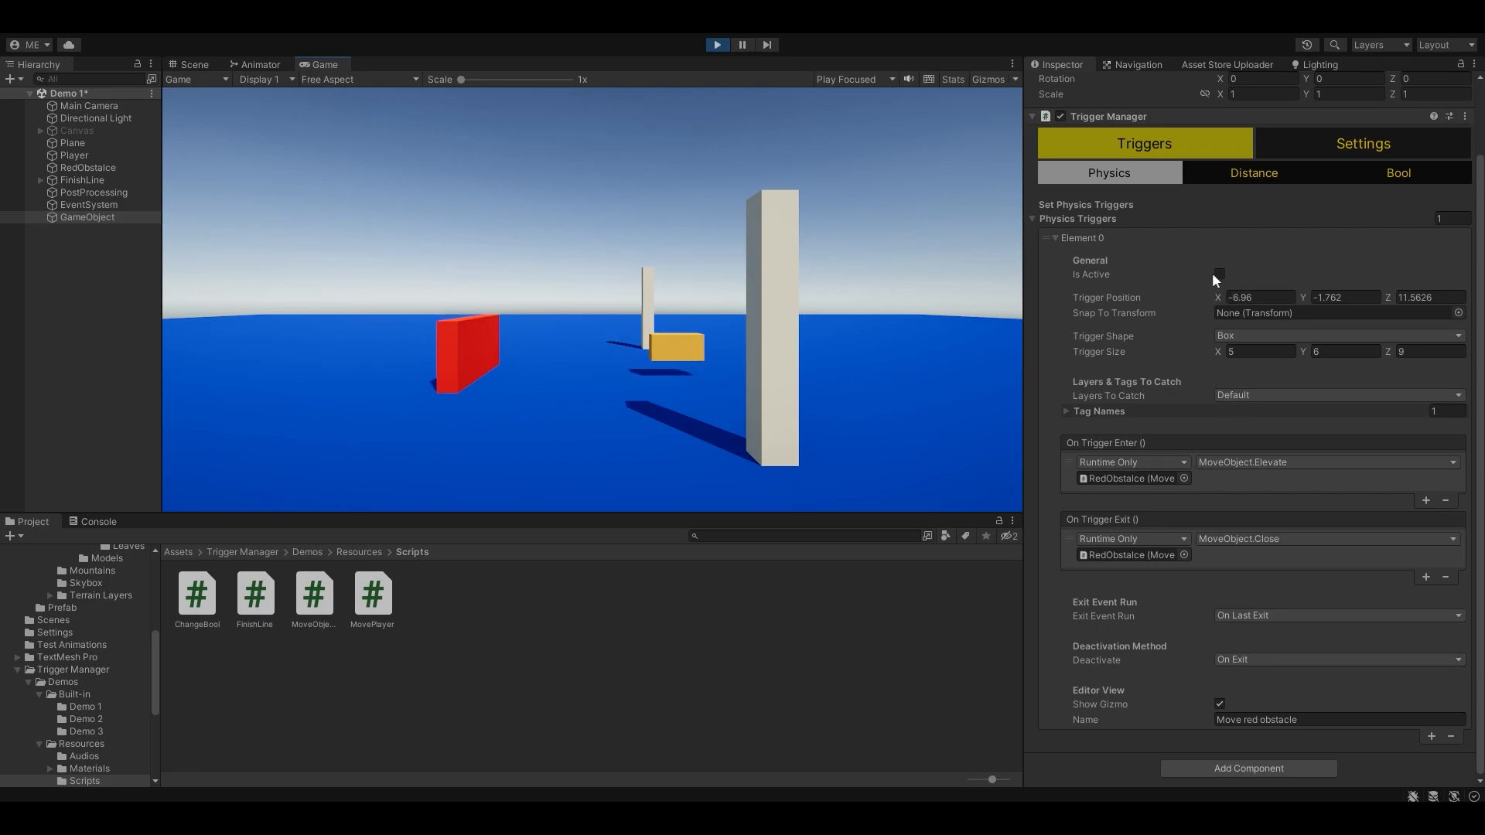
Step: Test the On Exit deactivation by moving Player out of the trigger and back and forth near the red obstacle, ending play mode when finished
key("d")
key("a")
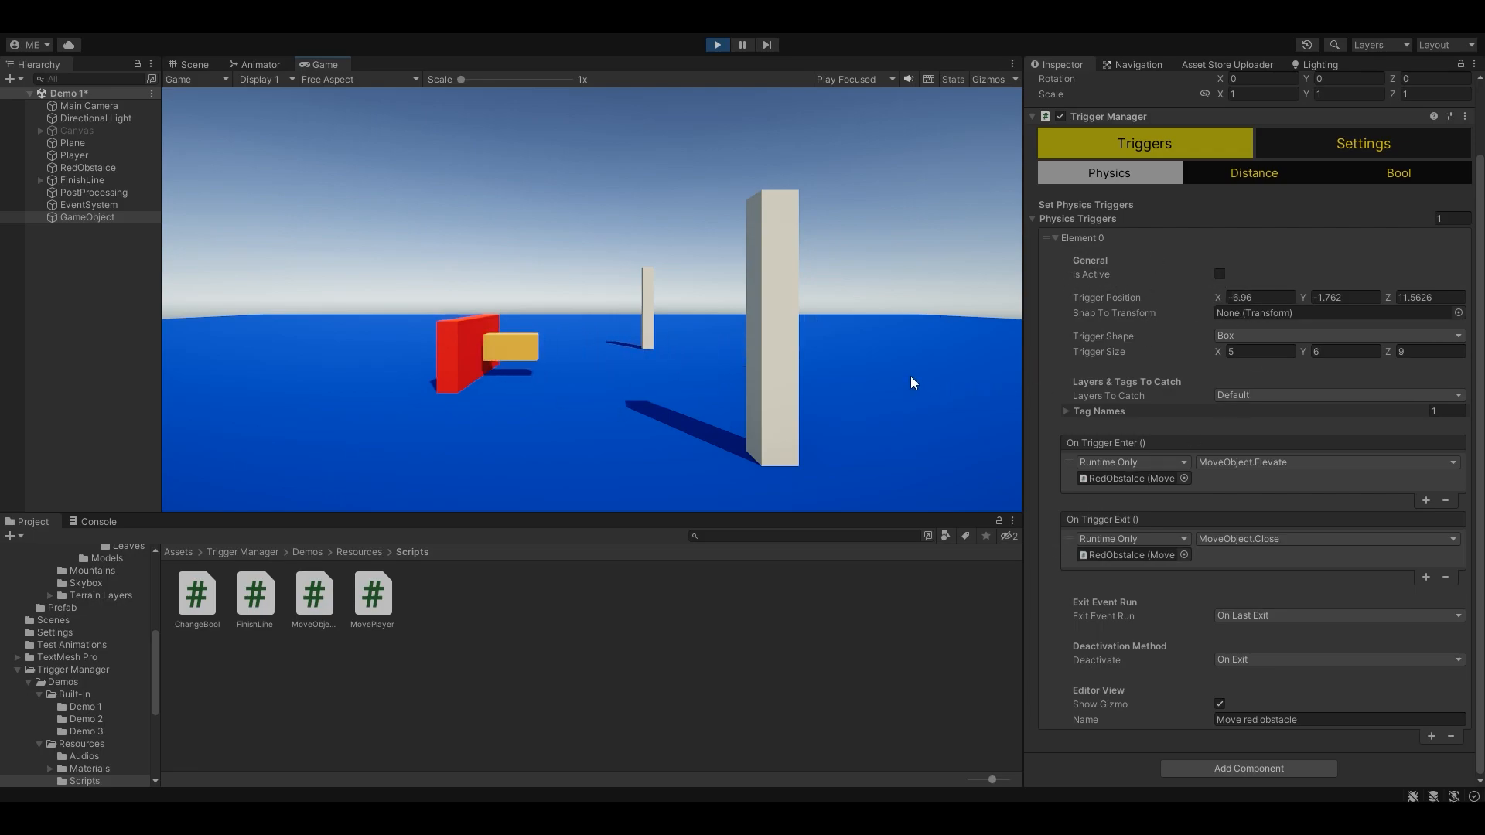
key("d")
key("a")
key("d")
key("a")
key("d")
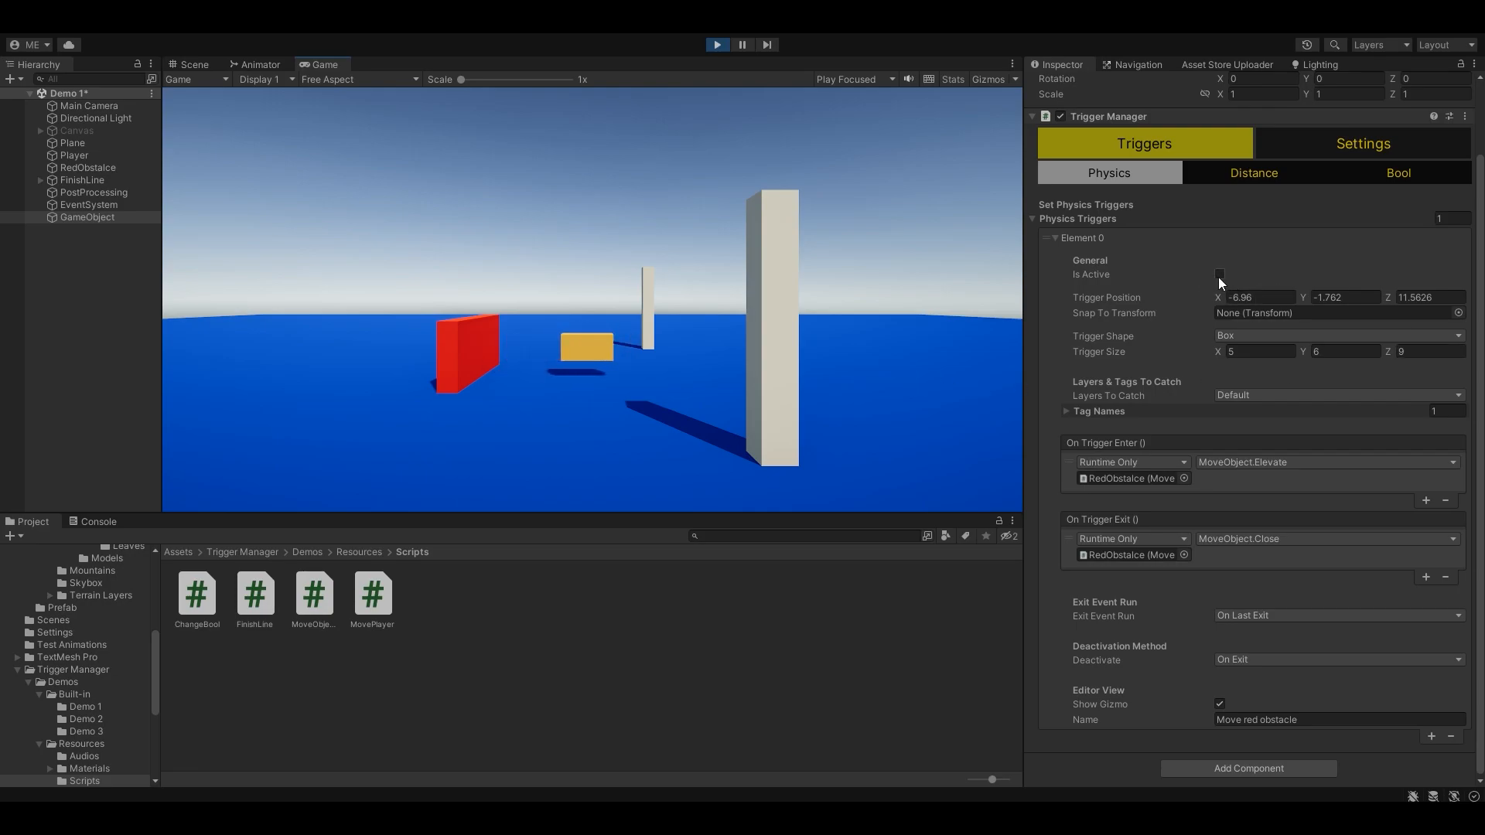
left_click(718, 45)
Step: Examine the Trigger Manager's Physics, Distance and Bool settings, including the Physics Buffer Size
scroll(1242, 325, "up", 2)
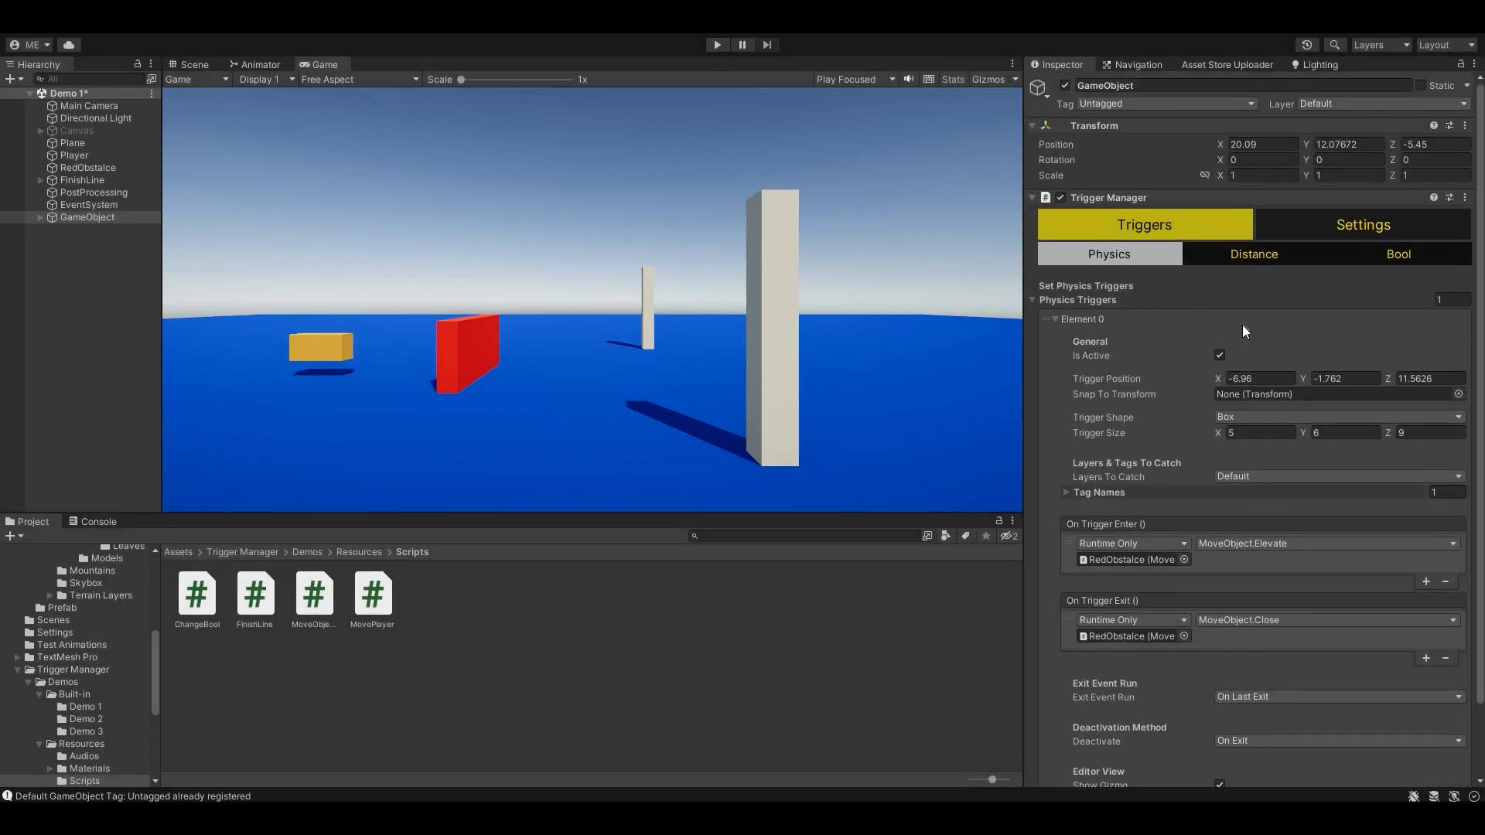
left_click(1335, 223)
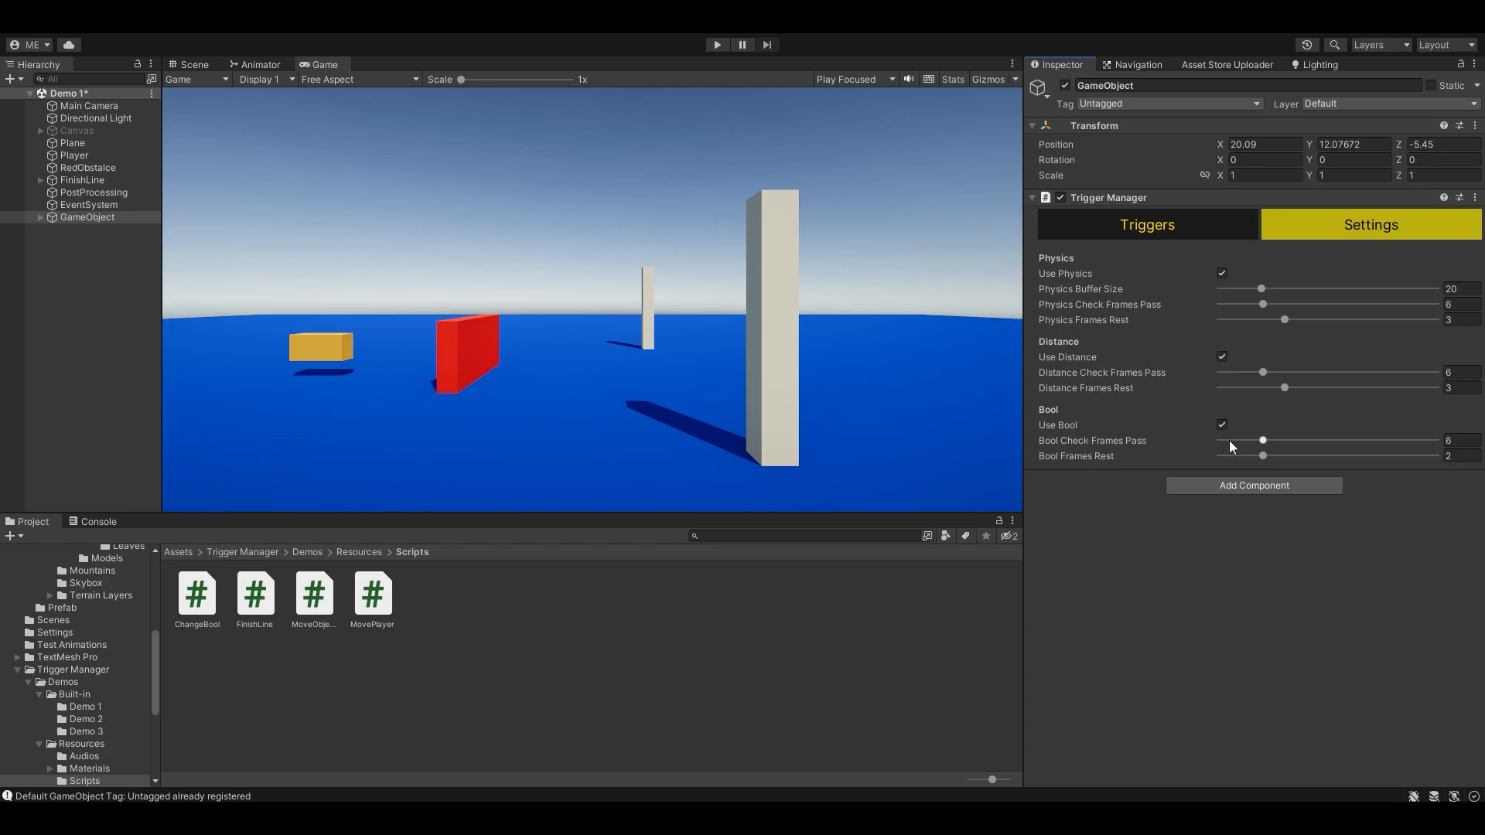
mouse_move(1070, 432)
left_click(1459, 290)
Step: Inspect the trigger box and Player in the Scene view, including Player's components, and return to the Game view
left_click(193, 64)
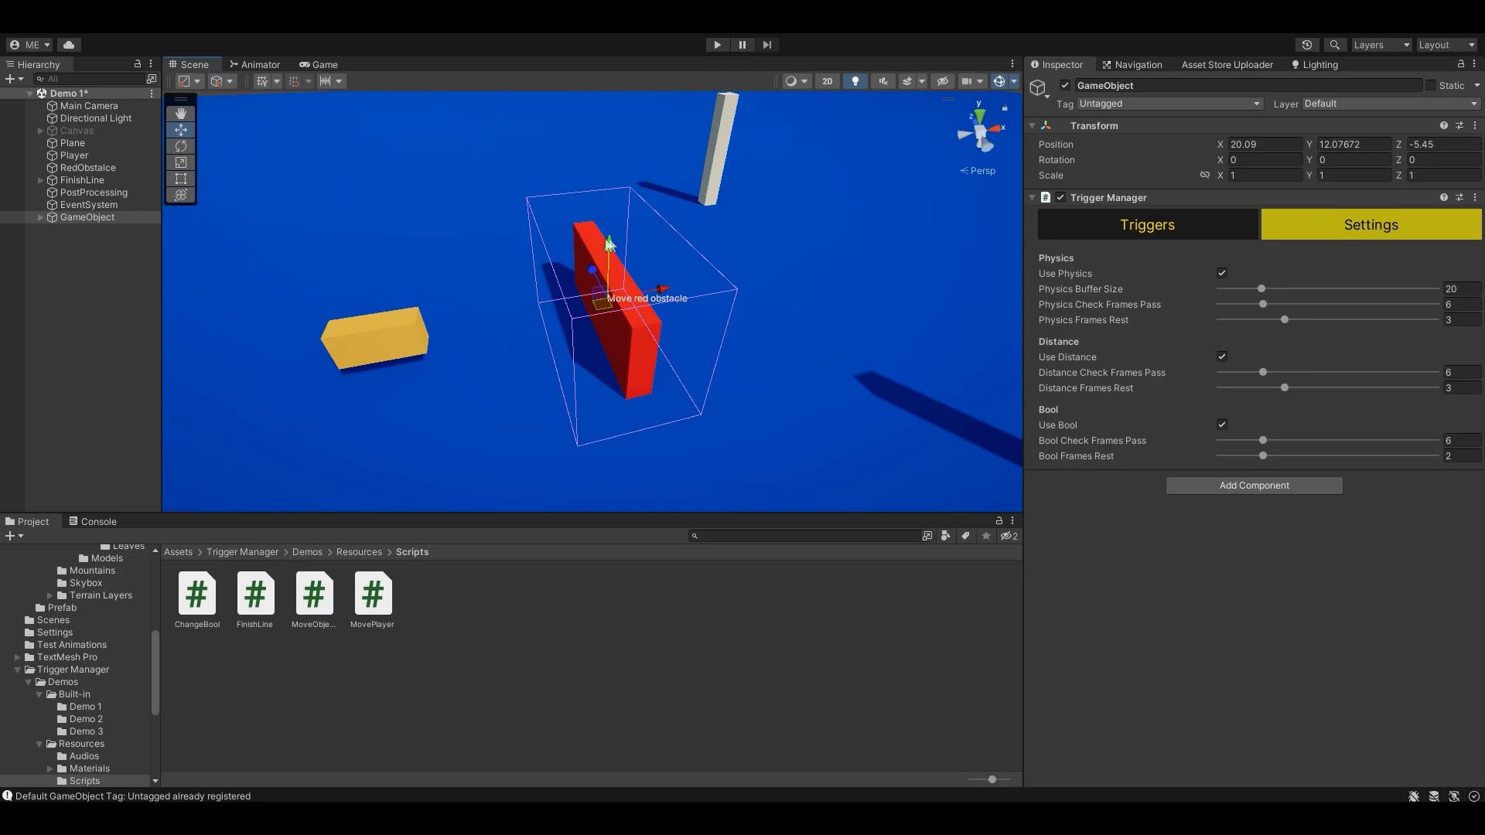
left_click(1105, 223)
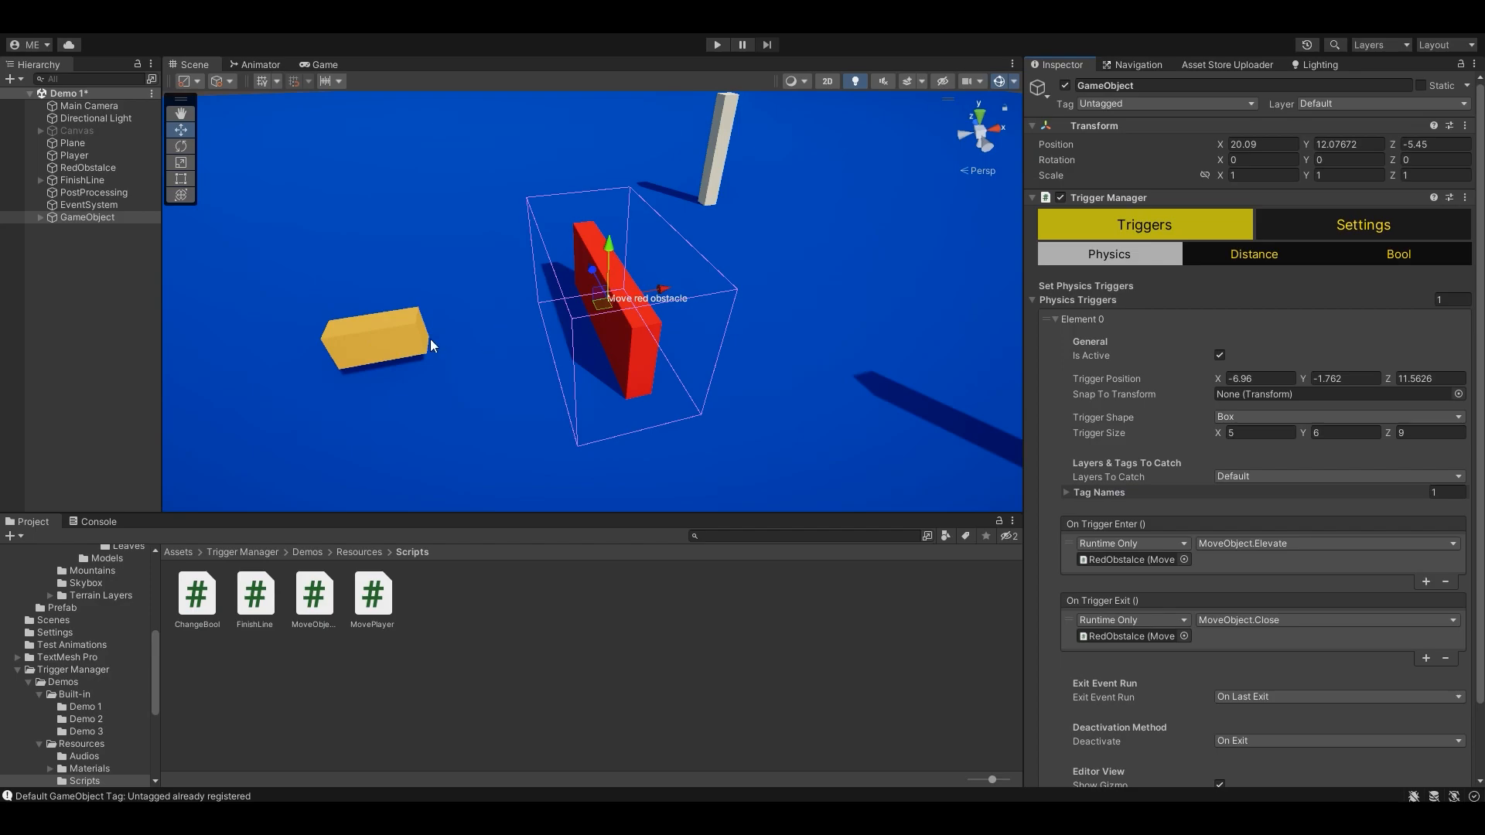
left_click(396, 344)
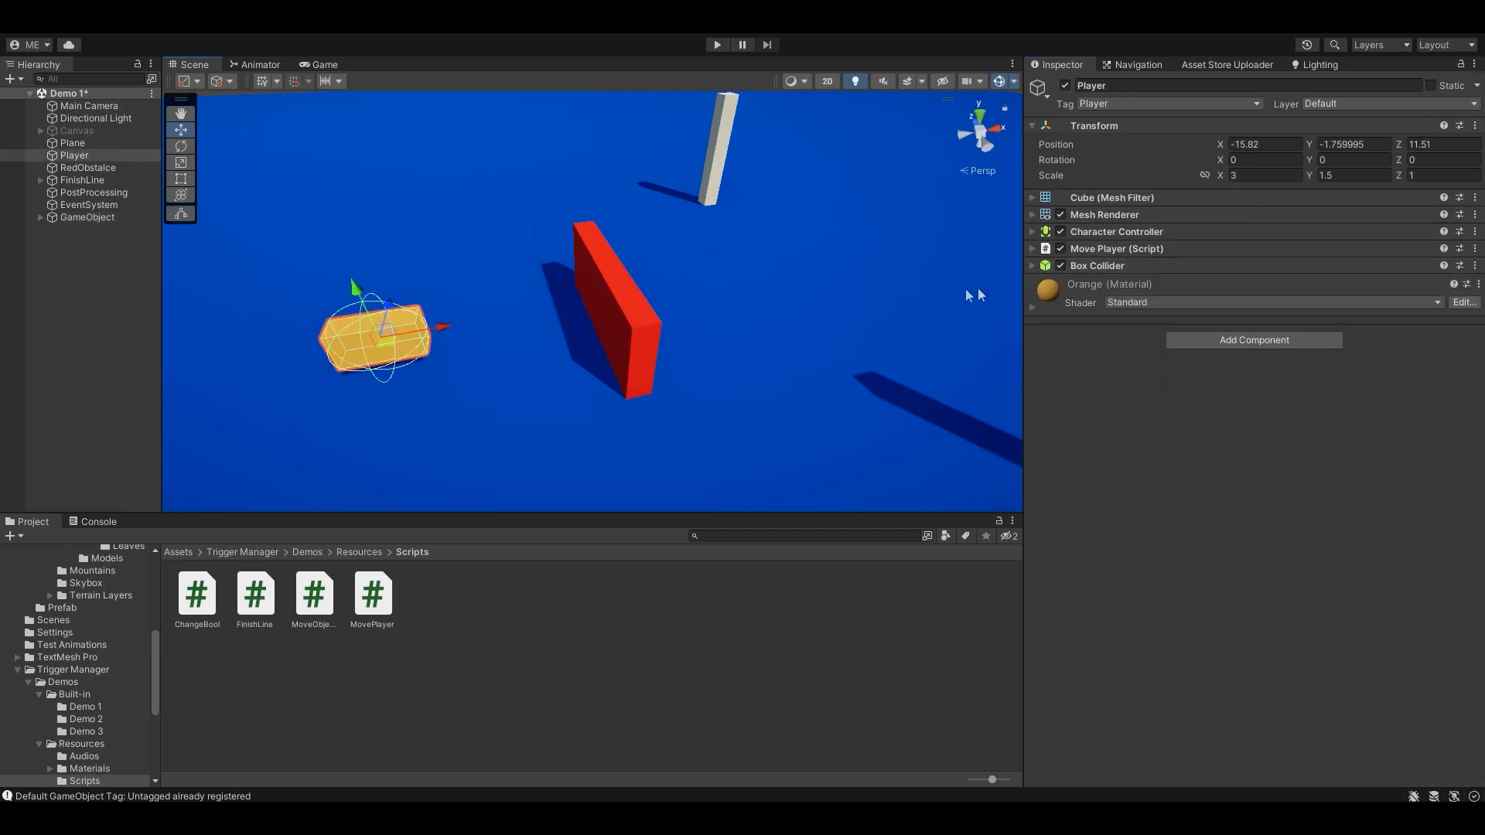
left_click(334, 66)
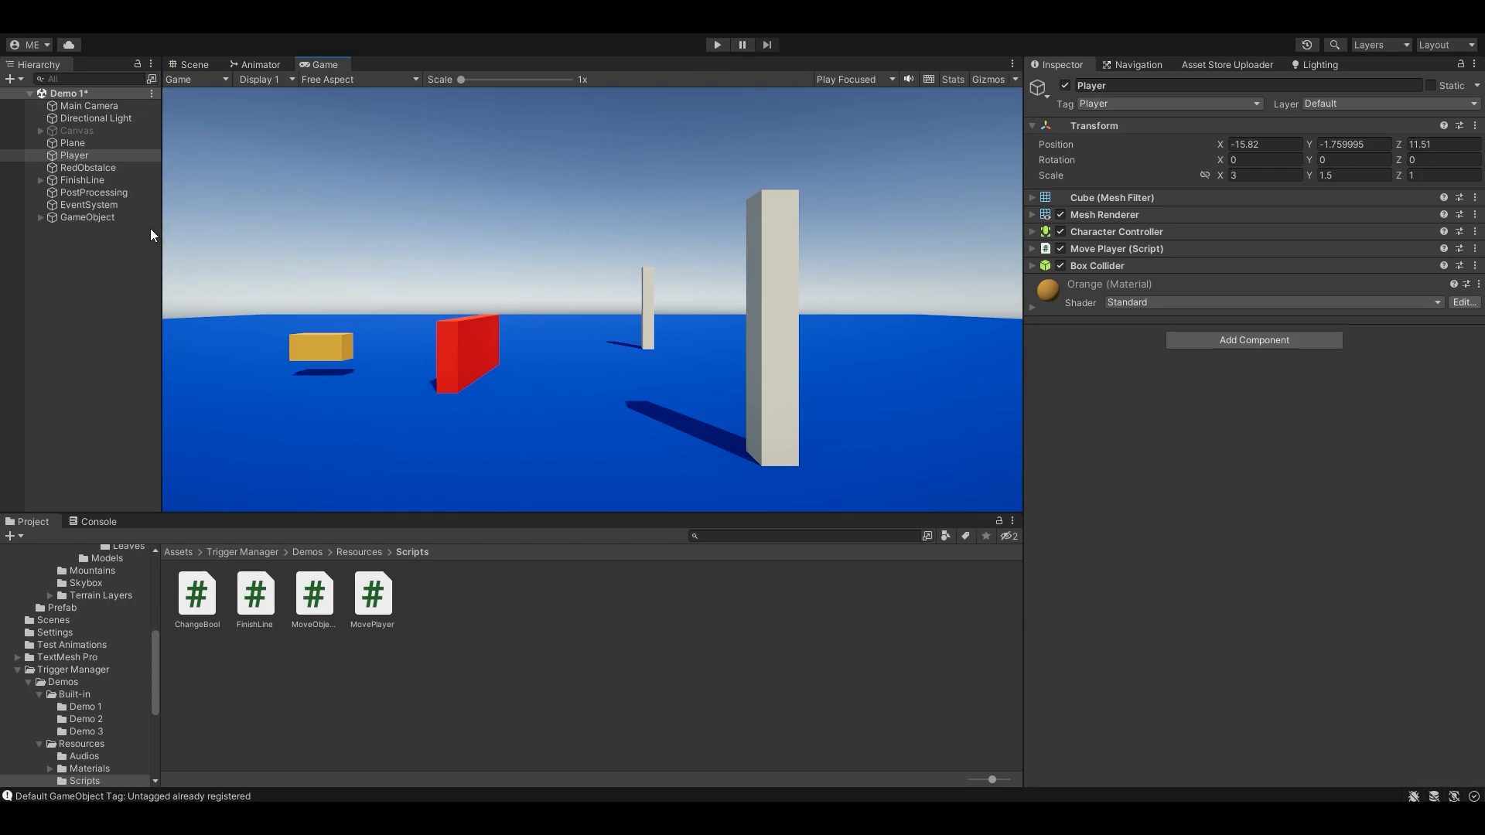
Step: Review GameObject's physics trigger setup and the Distance and Bool trigger lists, returning to the physics triggers
left_click(123, 219)
scroll(1135, 447, "down", 3)
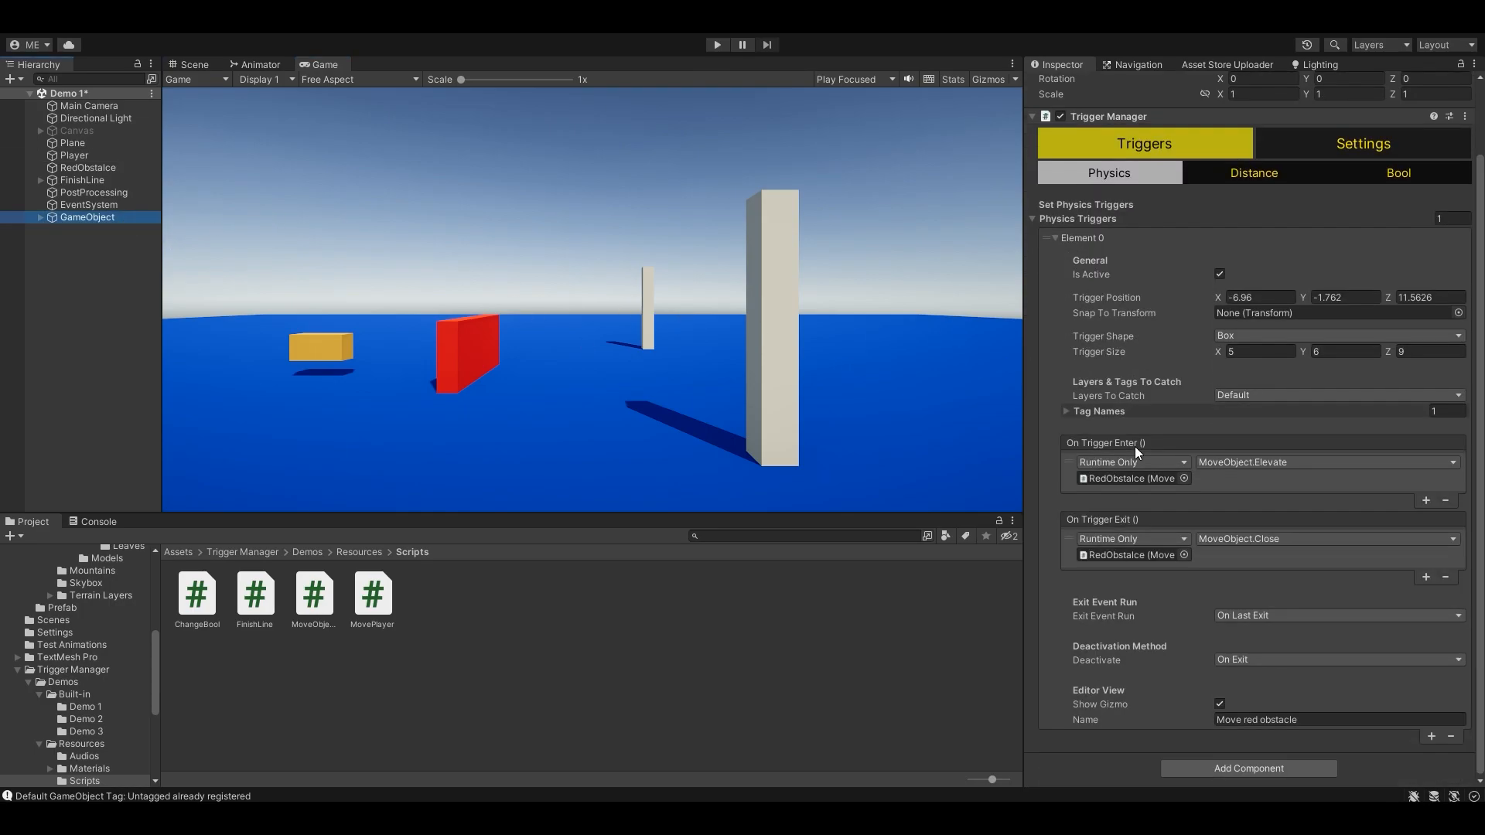
scroll(1135, 447, "up", 3)
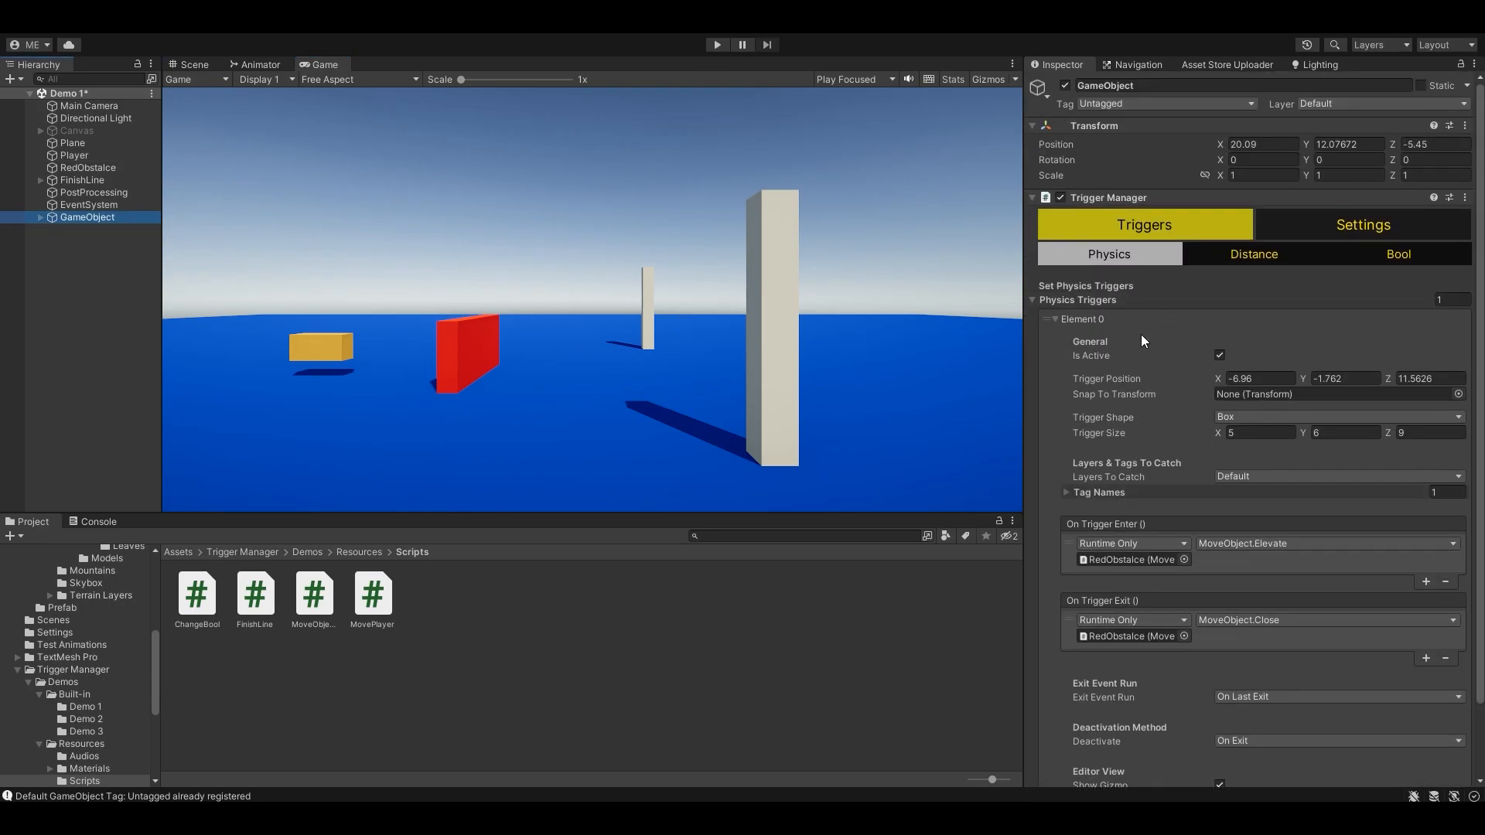
left_click(1253, 255)
left_click(1253, 254)
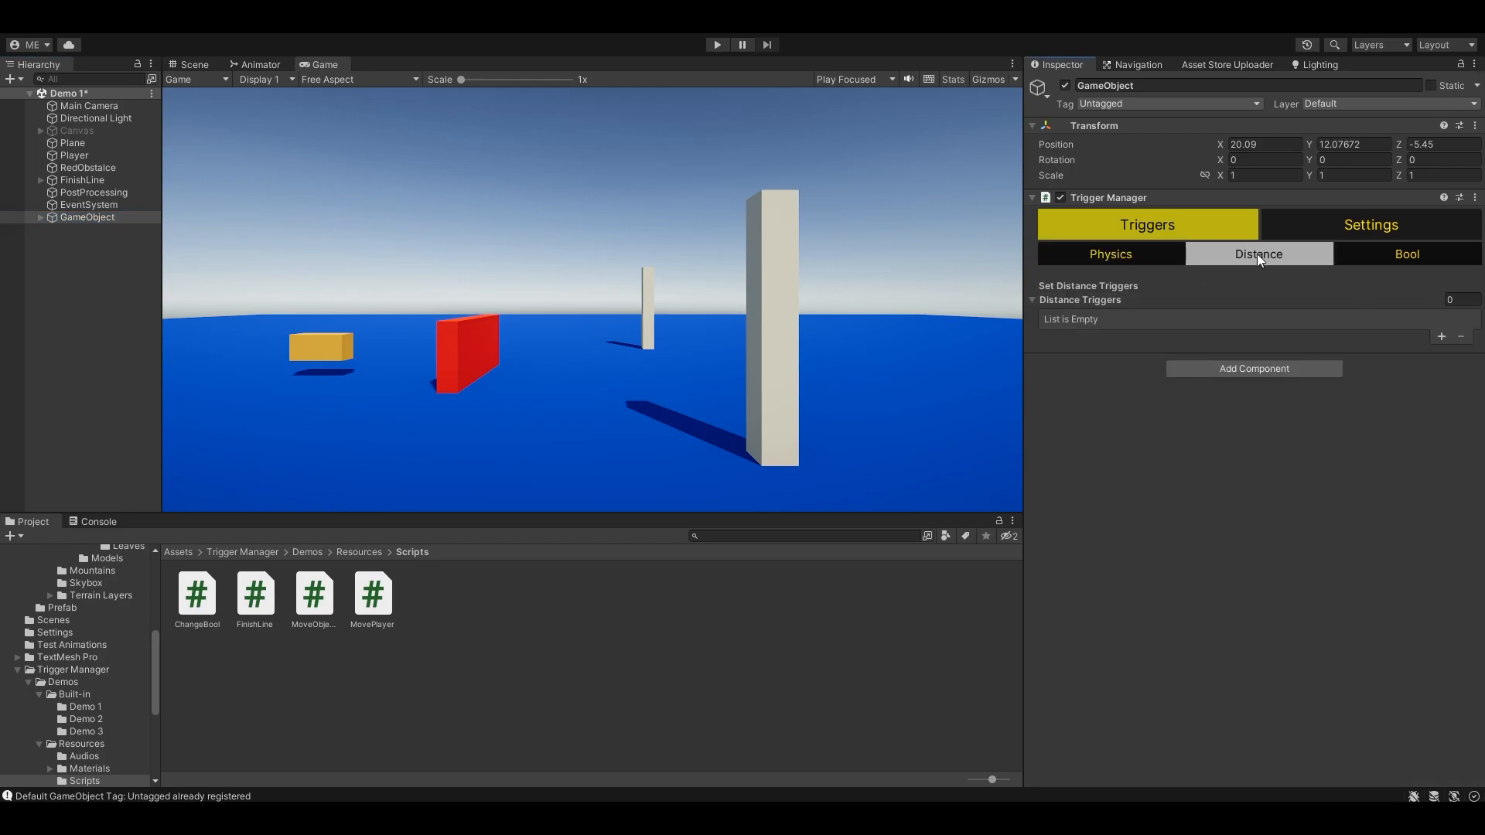
left_click(1403, 253)
left_click(1137, 260)
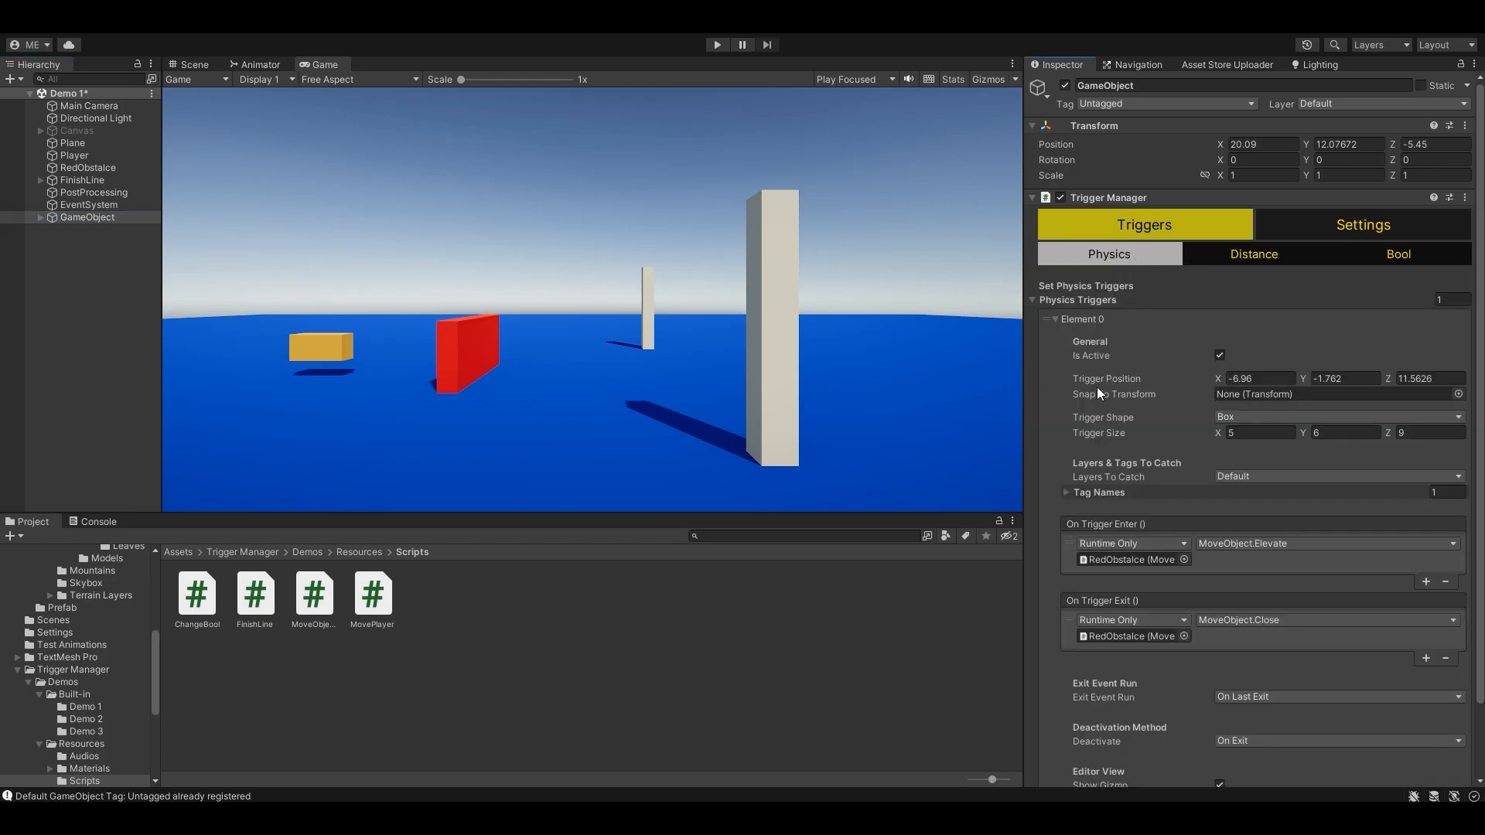